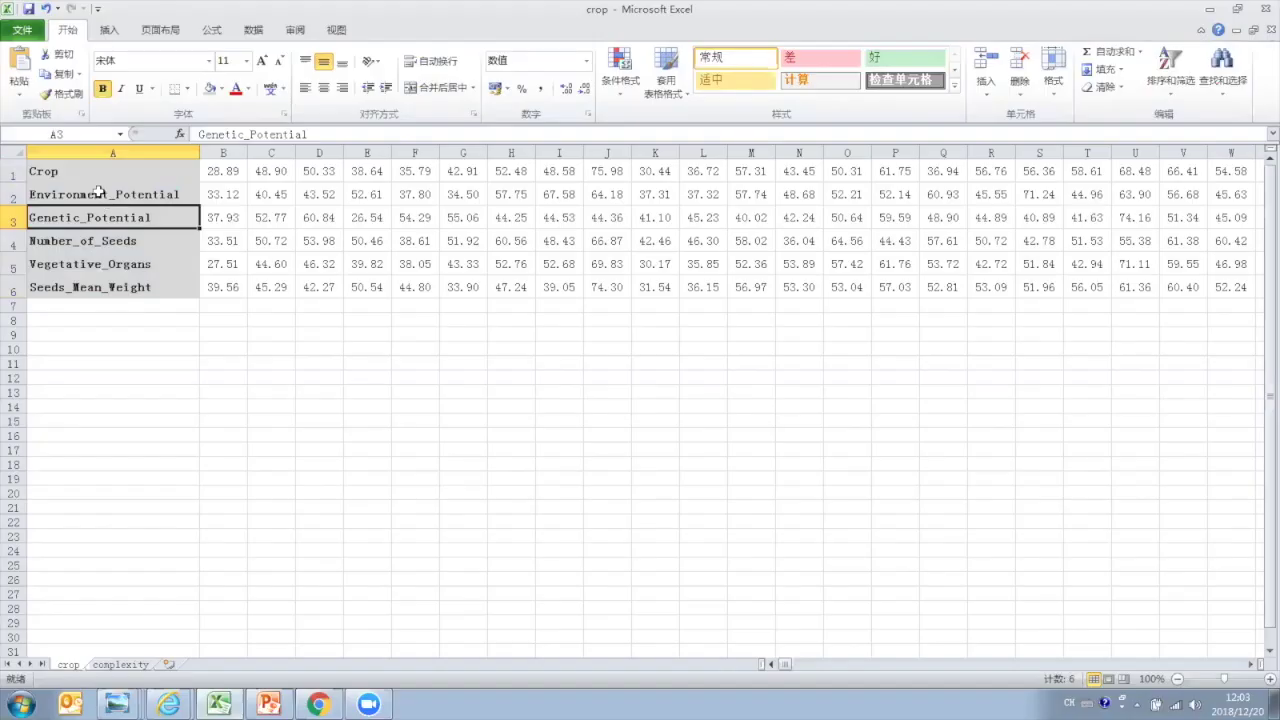
Review the crop sheet's variable names in A1:A6 and values in B1:K6, then return to Inguo.
{"action": "left_click_drag", "start_coordinate": [90, 170], "coordinate": [100, 288]}
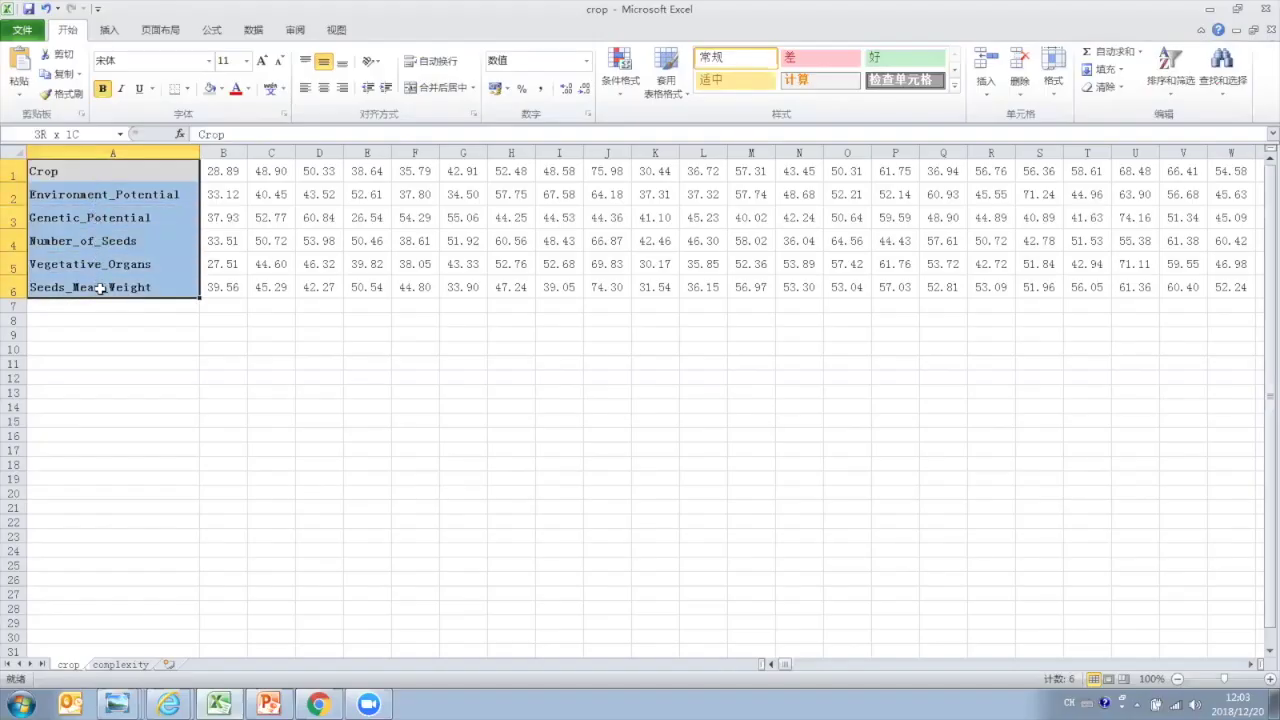
{"action": "left_click", "coordinate": [269, 264]}
{"action": "mouse_move", "coordinate": [228, 172]}
{"action": "left_mouse_down"}
{"action": "mouse_move", "coordinate": [417, 188]}
{"action": "mouse_move", "coordinate": [650, 282]}
{"action": "left_mouse_up"}
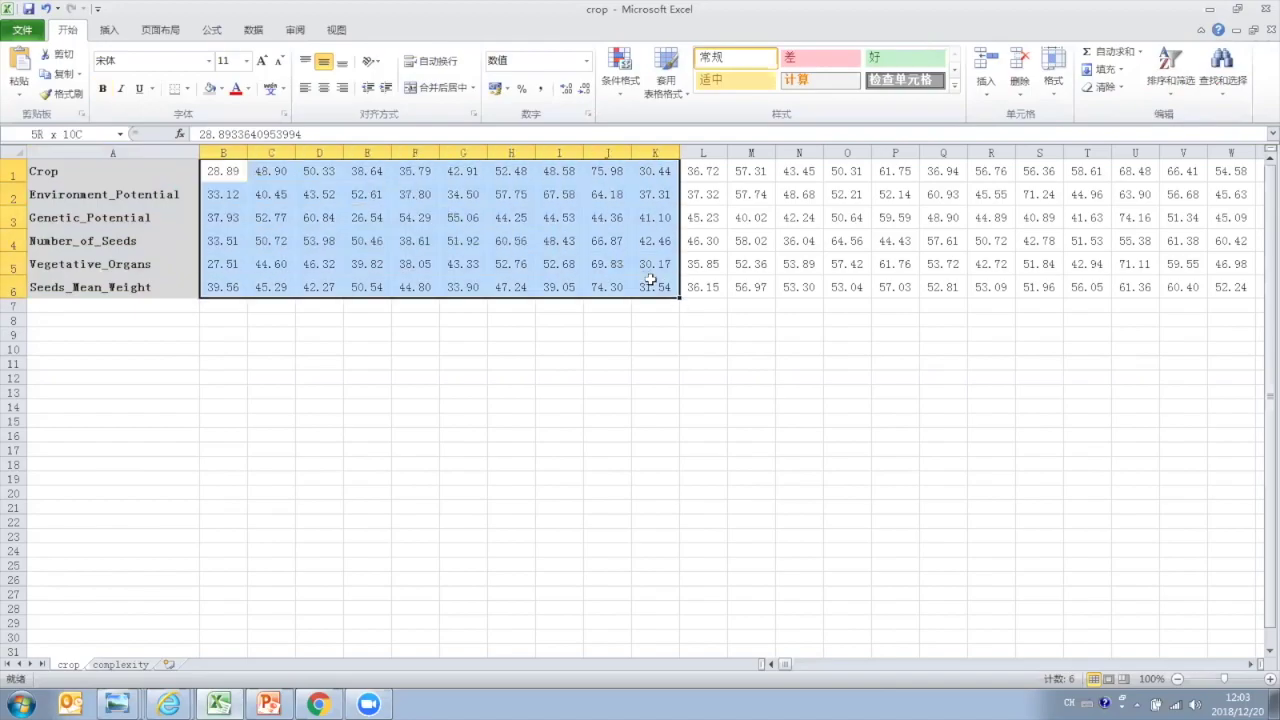
{"action": "left_click", "coordinate": [594, 247]}
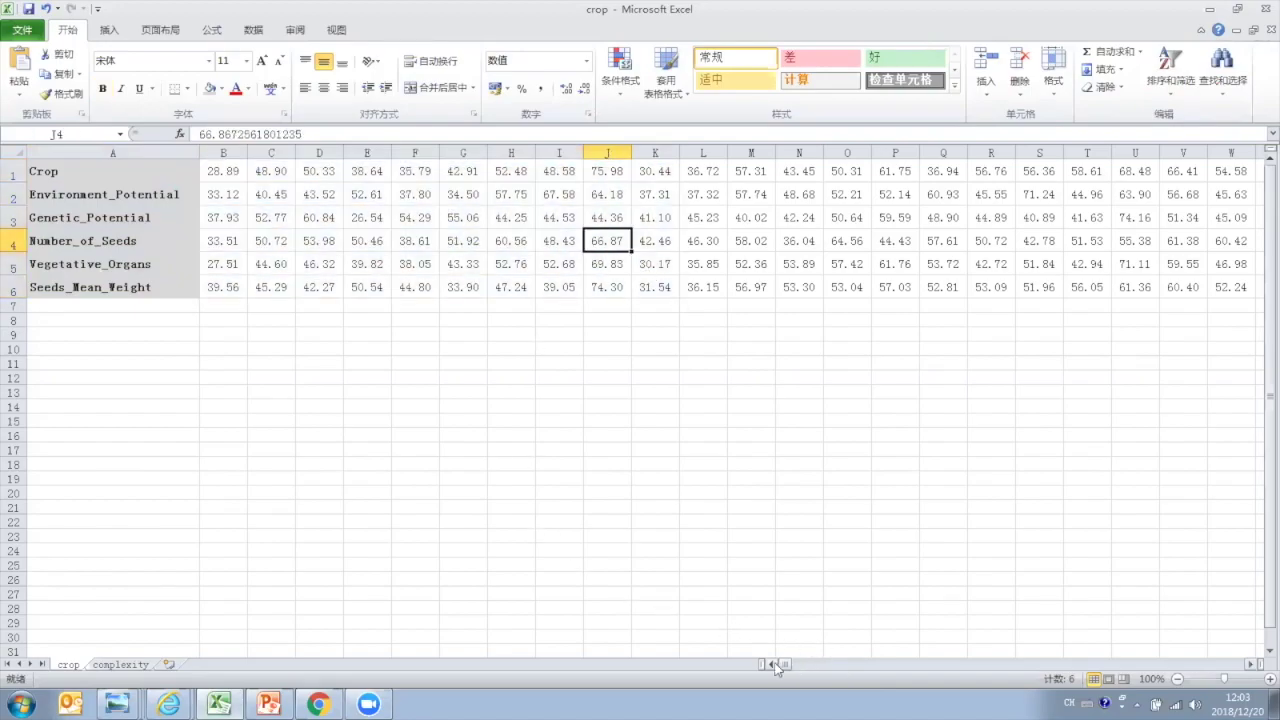
{"action": "mouse_move", "coordinate": [785, 668]}
{"action": "left_mouse_down"}
{"action": "mouse_move", "coordinate": [1035, 643]}
{"action": "mouse_move", "coordinate": [1187, 656]}
{"action": "mouse_move", "coordinate": [840, 672]}
{"action": "left_mouse_up"}
{"action": "left_click_drag", "start_coordinate": [43, 172], "coordinate": [102, 284]}
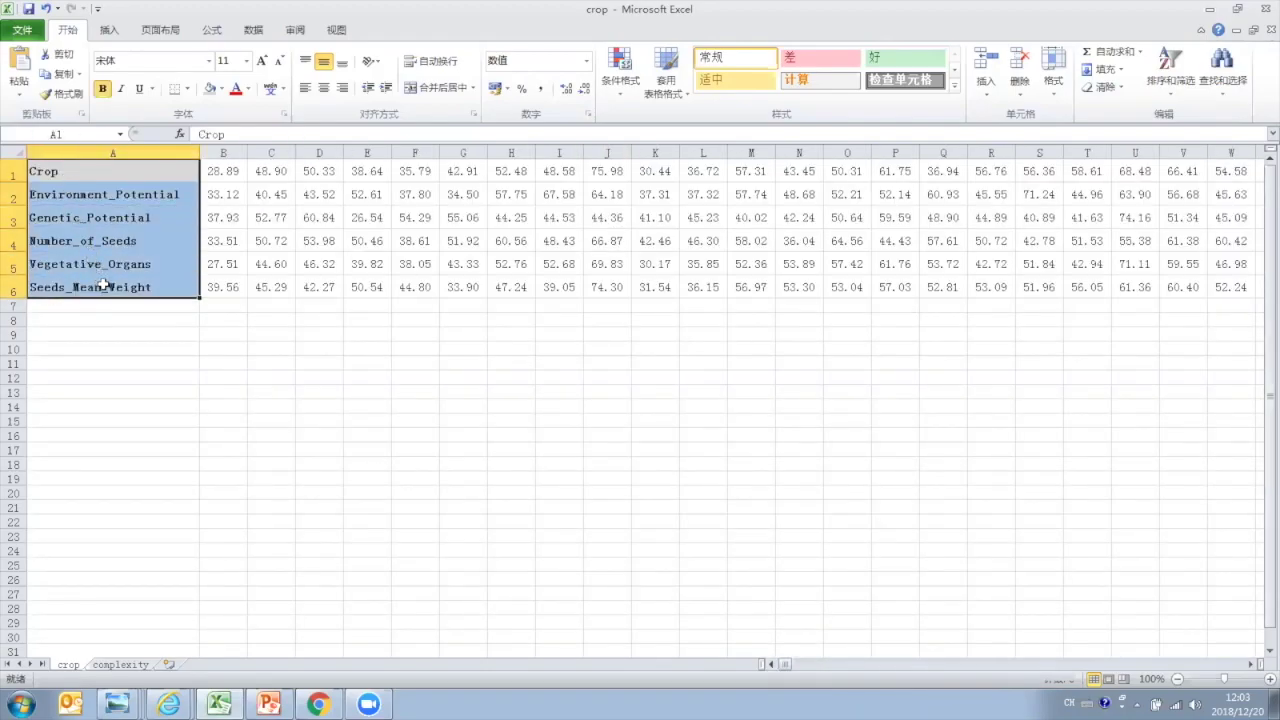
{"action": "left_click", "coordinate": [327, 708]}
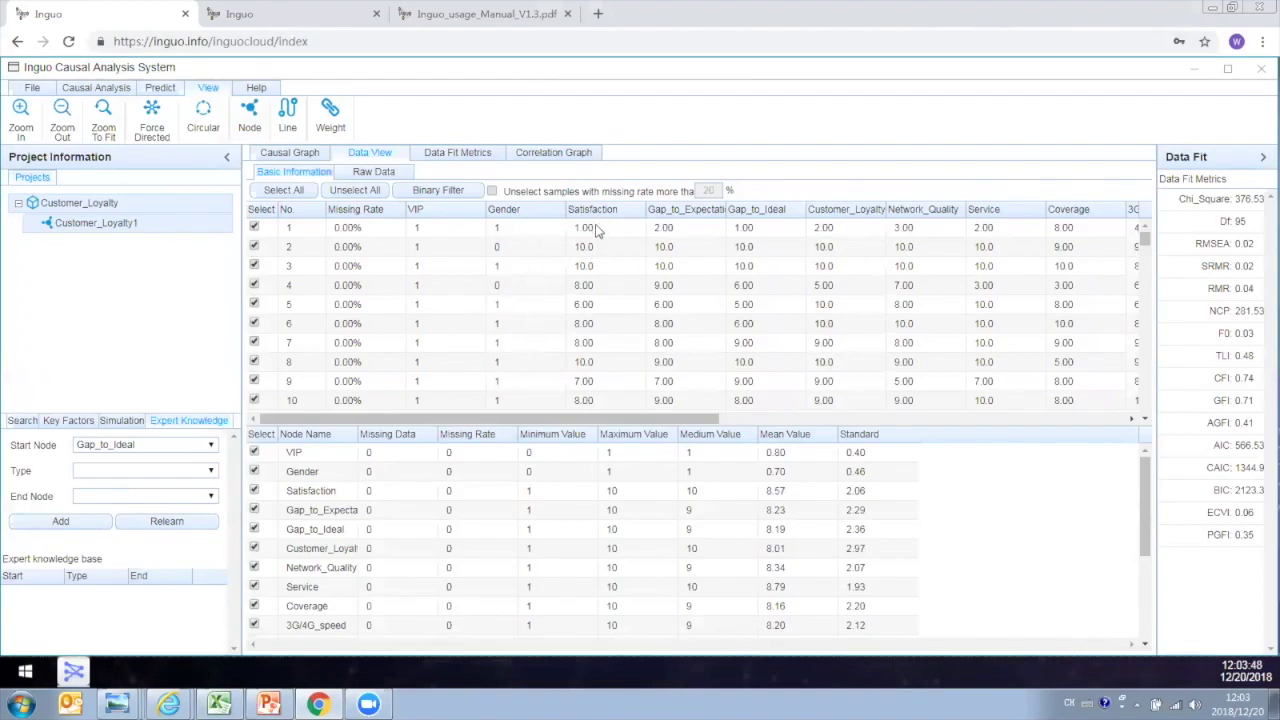
Mark rows 1–9 of the Satisfaction and Gap_to_Expectation columns, then bring up the inguo.app homepage.
{"action": "mouse_move", "coordinate": [595, 228]}
{"action": "left_mouse_down"}
{"action": "mouse_move", "coordinate": [605, 310]}
{"action": "mouse_move", "coordinate": [638, 389]}
{"action": "left_mouse_up"}
{"action": "mouse_move", "coordinate": [670, 228]}
{"action": "left_mouse_down"}
{"action": "mouse_move", "coordinate": [689, 271]}
{"action": "mouse_move", "coordinate": [698, 387]}
{"action": "mouse_move", "coordinate": [894, 419]}
{"action": "mouse_move", "coordinate": [1140, 416]}
{"action": "mouse_move", "coordinate": [560, 424]}
{"action": "left_mouse_up"}
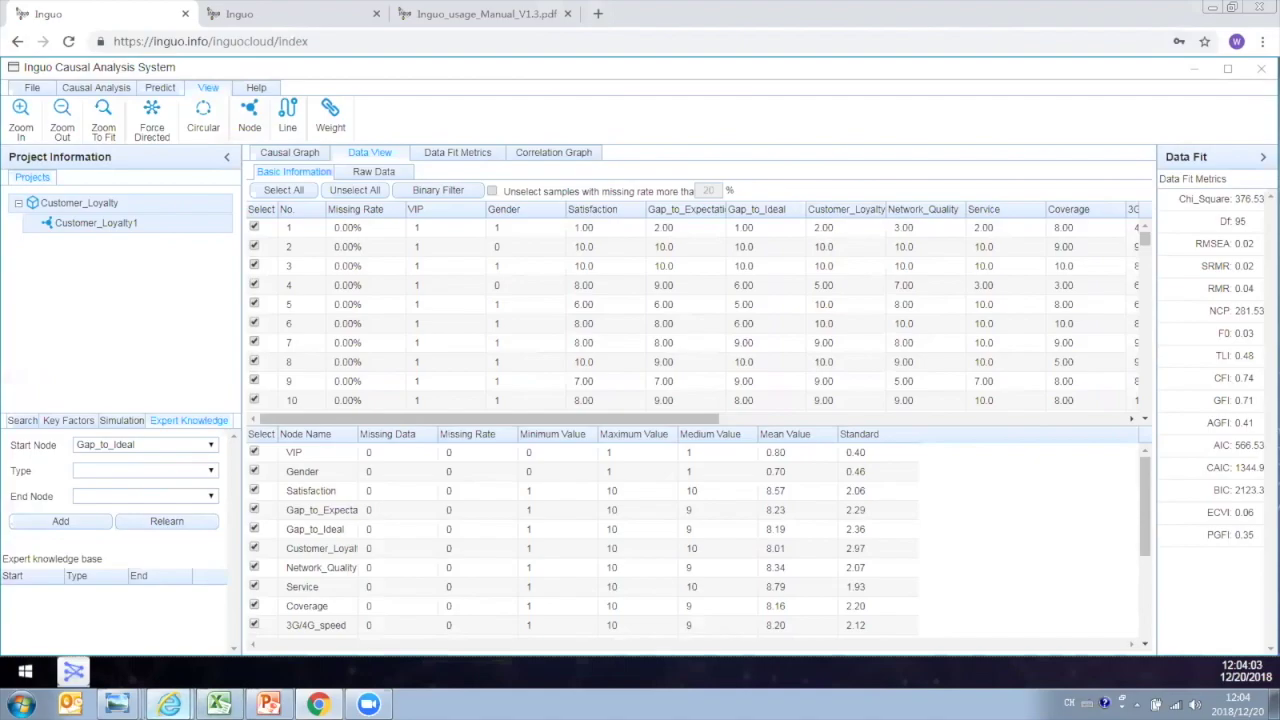
{"action": "mouse_move", "coordinate": [169, 704]}
{"action": "left_click", "coordinate": [150, 670]}
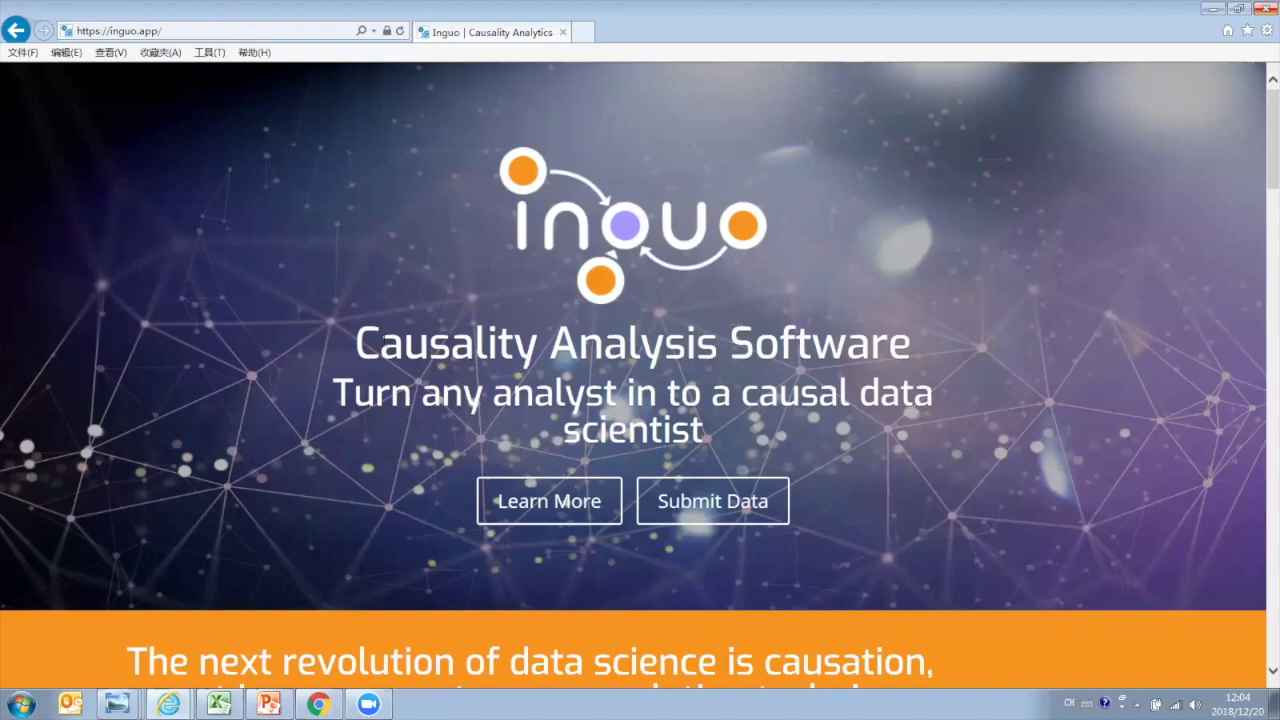
Read the inguo.app headline and the Learn More page's About Us section, then return to Excel.
{"action": "mouse_move", "coordinate": [358, 339]}
{"action": "left_mouse_down"}
{"action": "mouse_move", "coordinate": [740, 337]}
{"action": "mouse_move", "coordinate": [1021, 418]}
{"action": "mouse_move", "coordinate": [963, 453]}
{"action": "left_mouse_up"}
{"action": "left_click", "coordinate": [963, 453]}
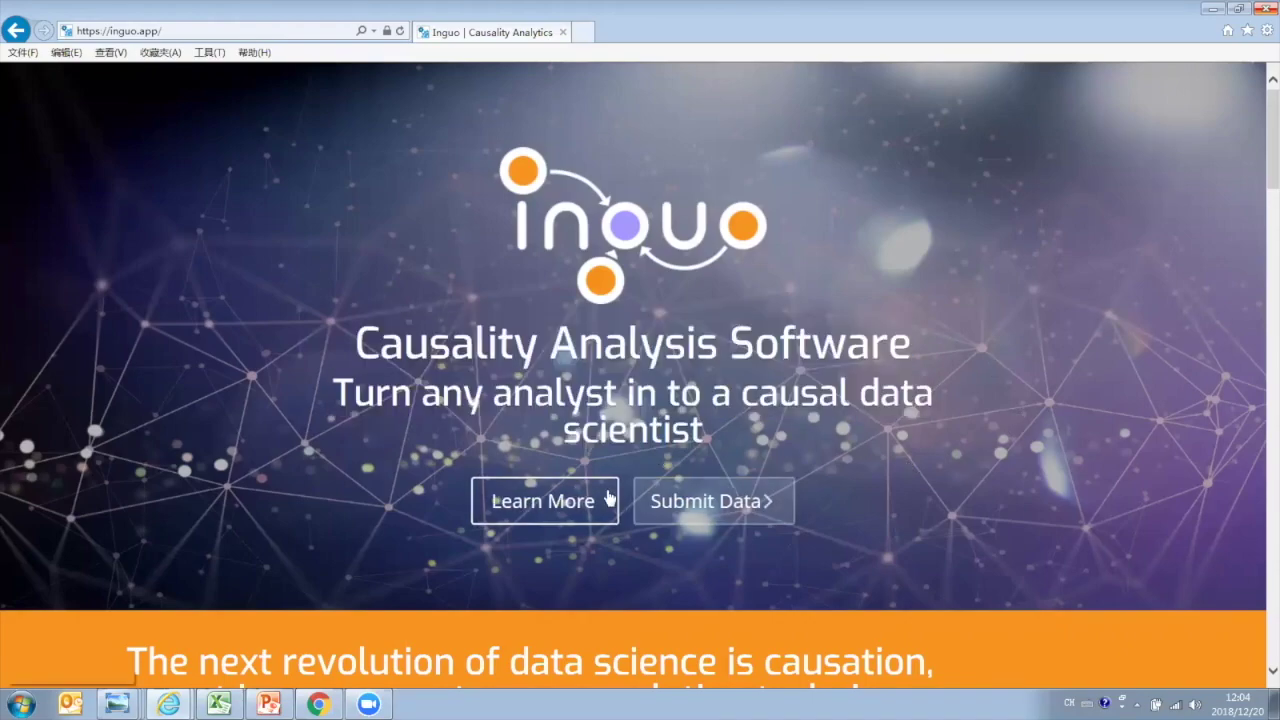
{"action": "left_click", "coordinate": [533, 508]}
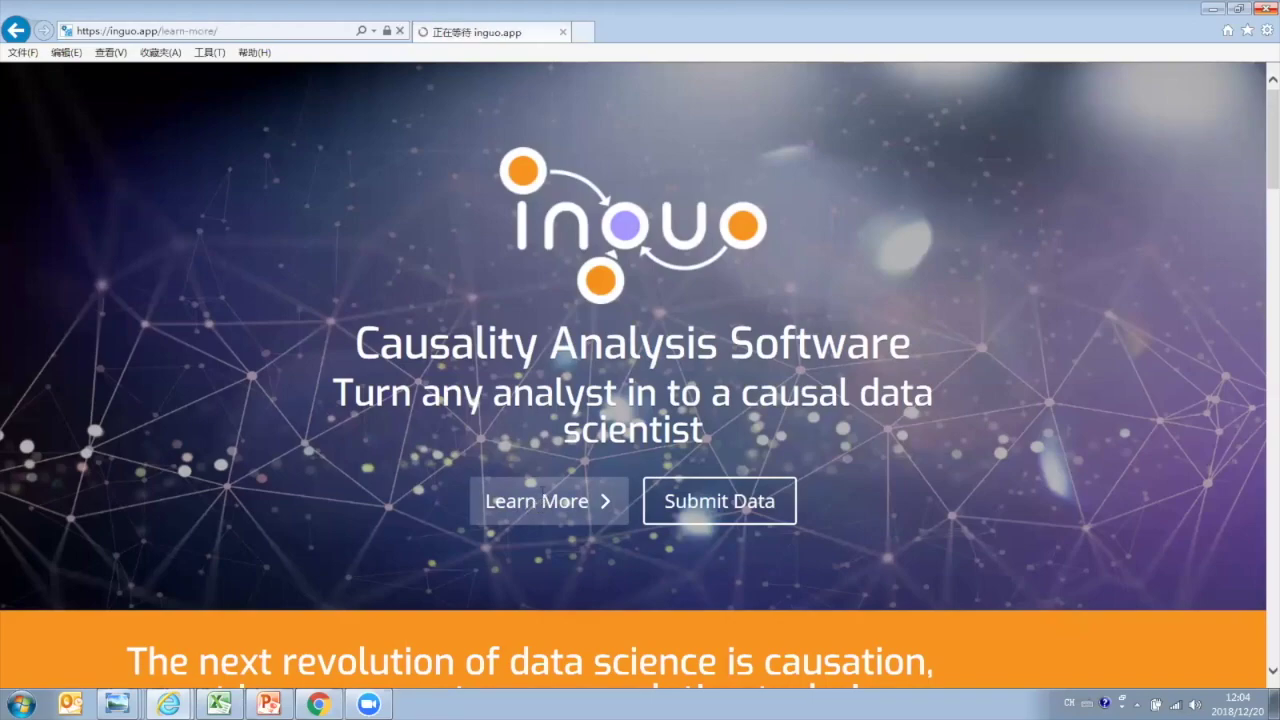
{"action": "scroll", "coordinate": [206, 280], "scroll_direction": "down", "scroll_amount": 1}
{"action": "scroll", "coordinate": [172, 210], "scroll_direction": "up", "scroll_amount": 1}
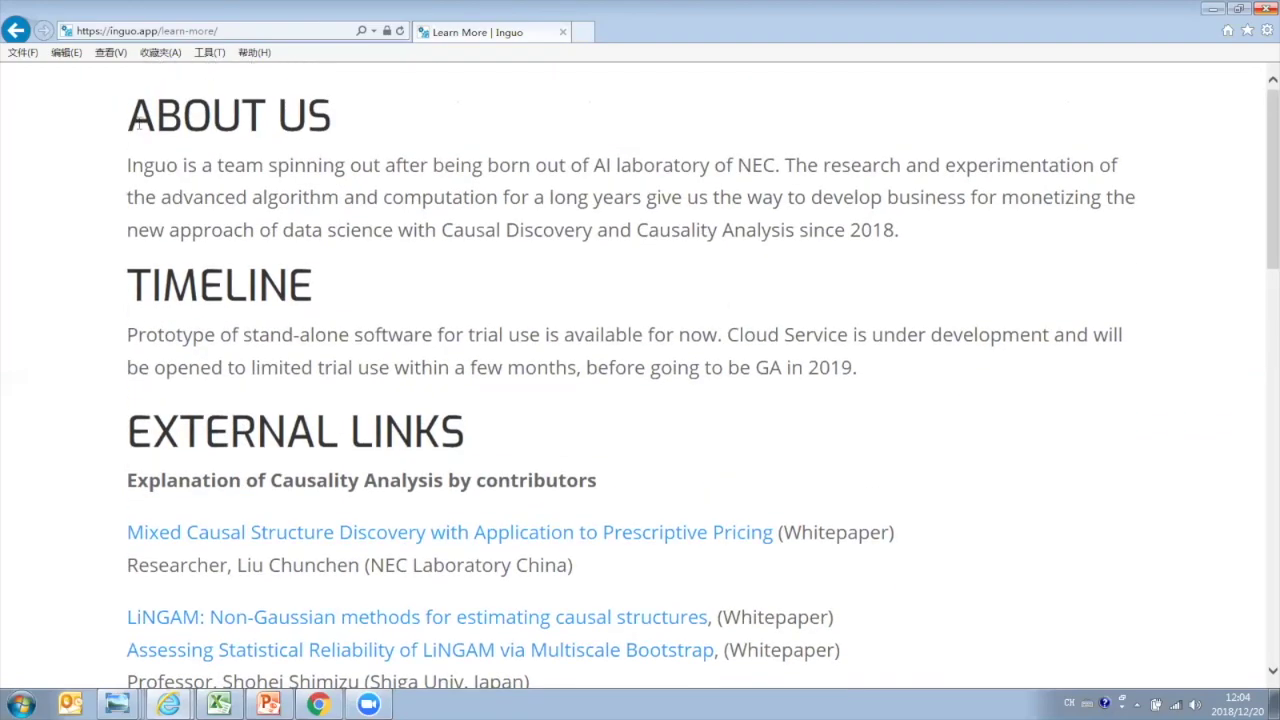
{"action": "mouse_move", "coordinate": [138, 118]}
{"action": "left_mouse_down"}
{"action": "mouse_move", "coordinate": [886, 205]}
{"action": "mouse_move", "coordinate": [905, 232]}
{"action": "left_mouse_up"}
{"action": "left_click", "coordinate": [905, 232]}
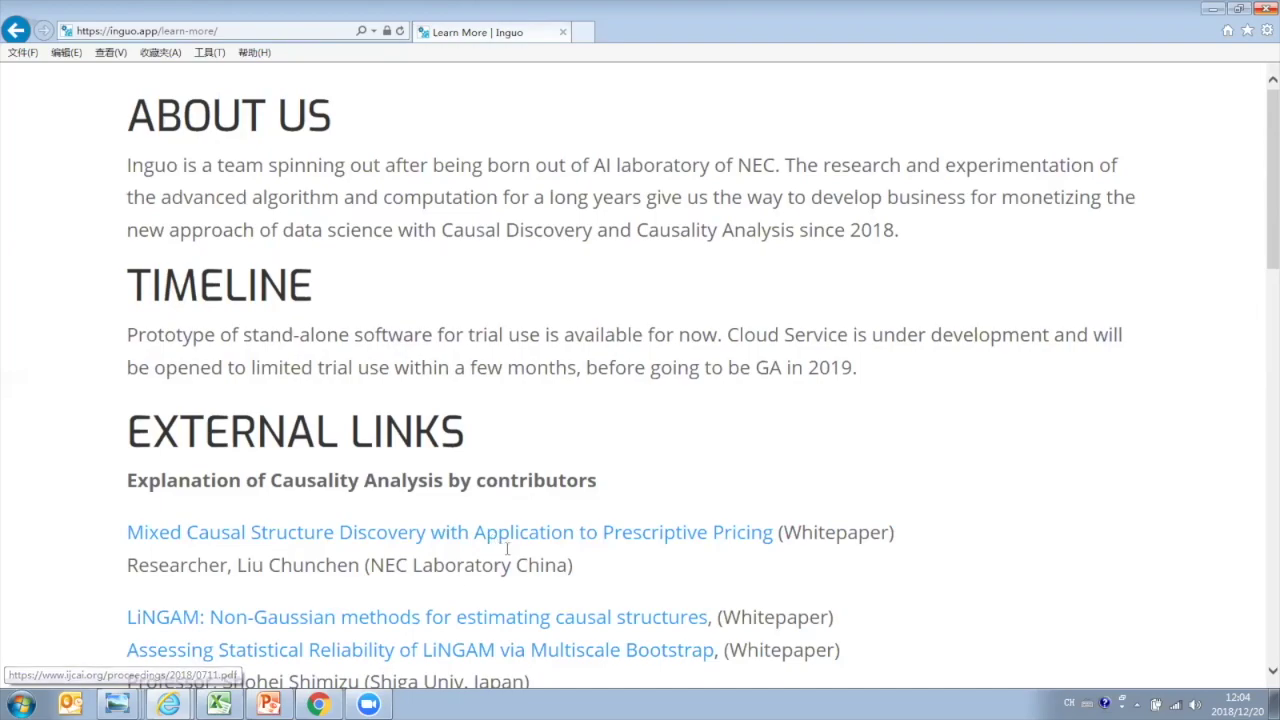
{"action": "left_click", "coordinate": [219, 704]}
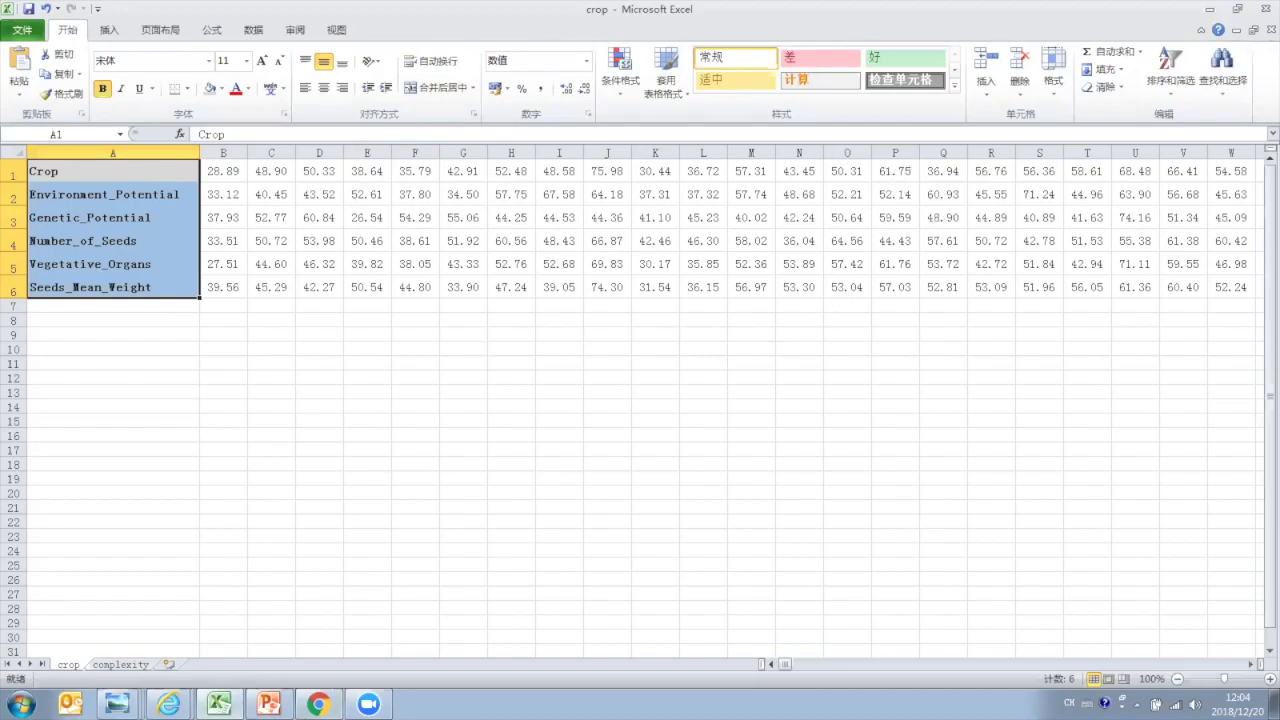
Switch to the Inguo sign-in tab and put focus on the User Name field.
{"action": "left_click", "coordinate": [318, 704]}
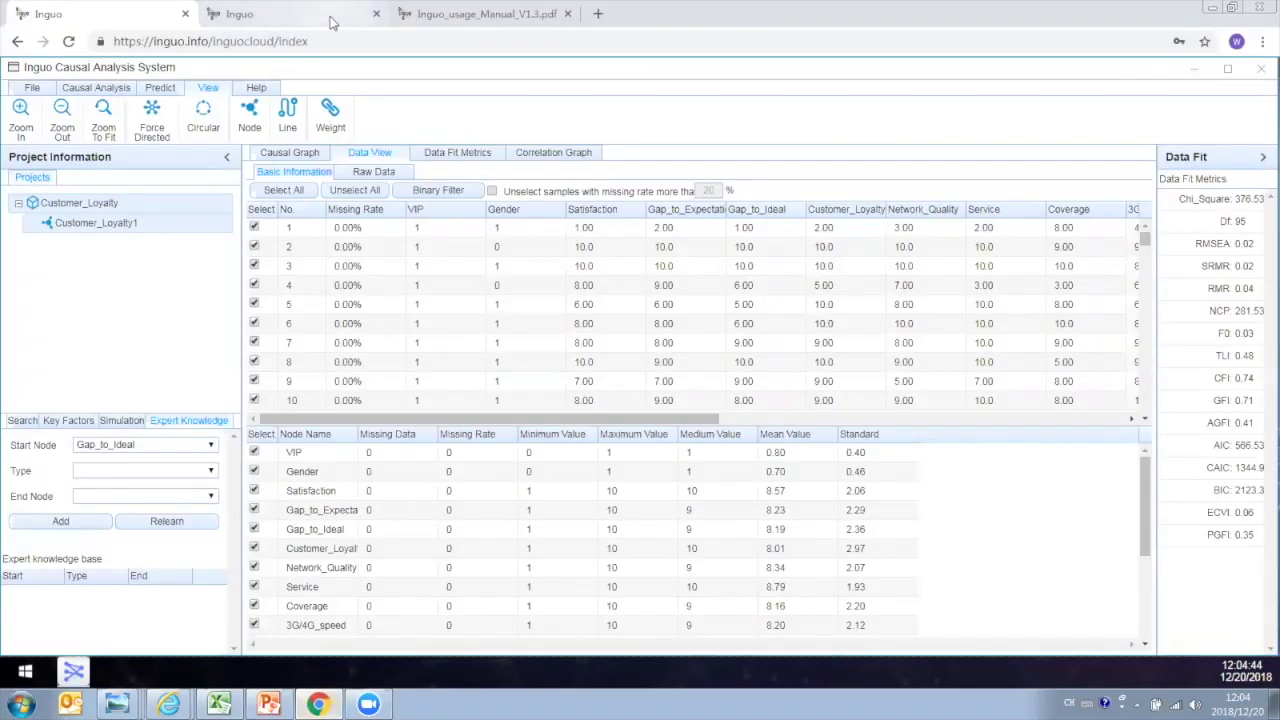
{"action": "left_click", "coordinate": [334, 22]}
{"action": "left_click", "coordinate": [300, 44]}
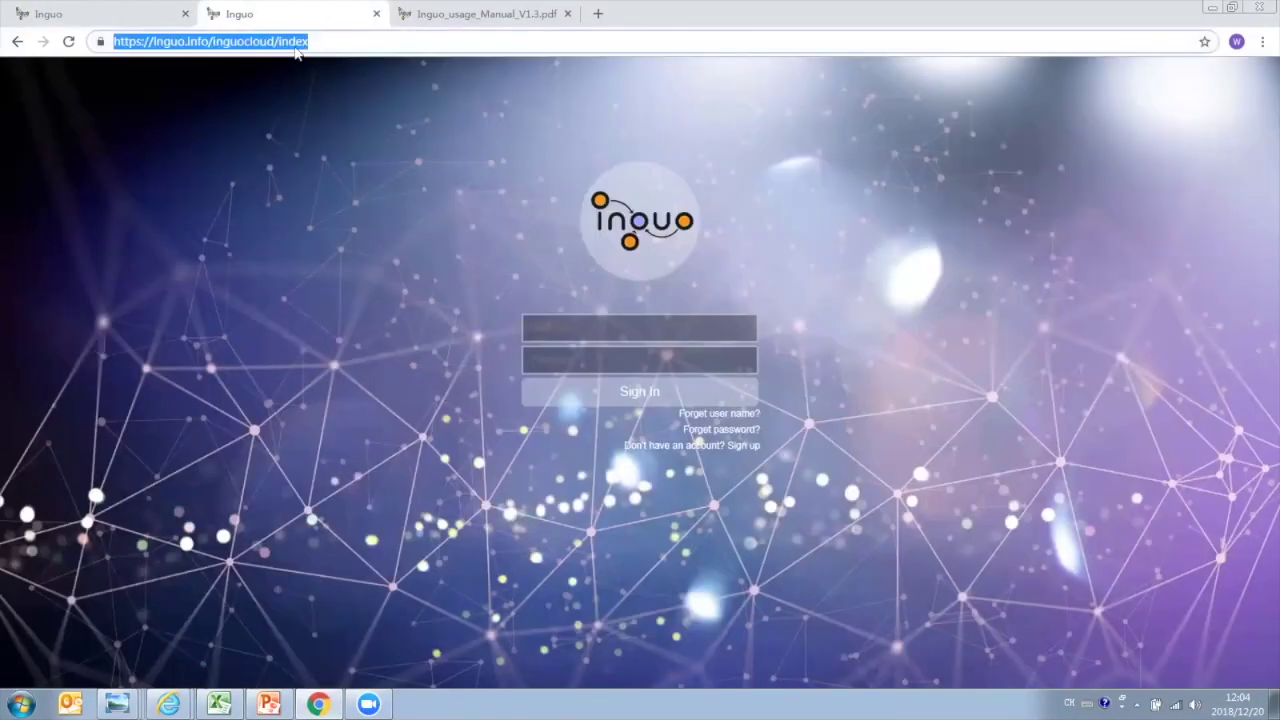
{"action": "left_click", "coordinate": [221, 44]}
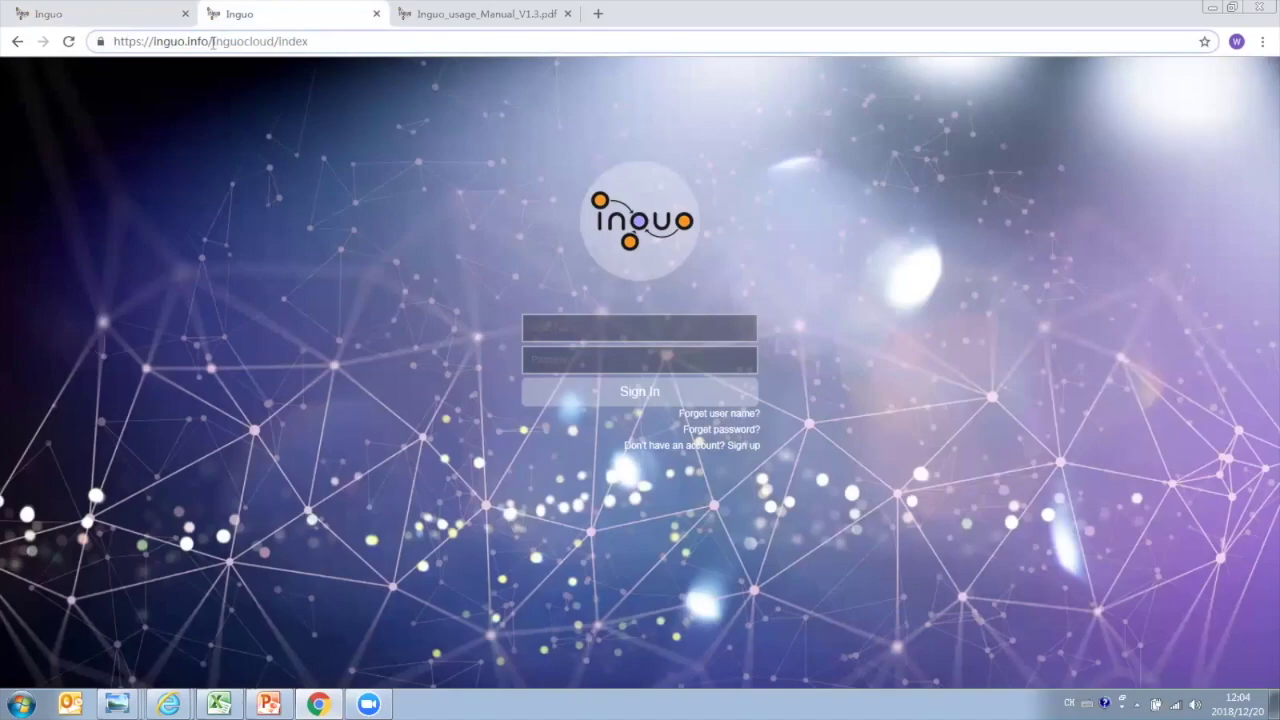
{"action": "key", "text": "Return"}
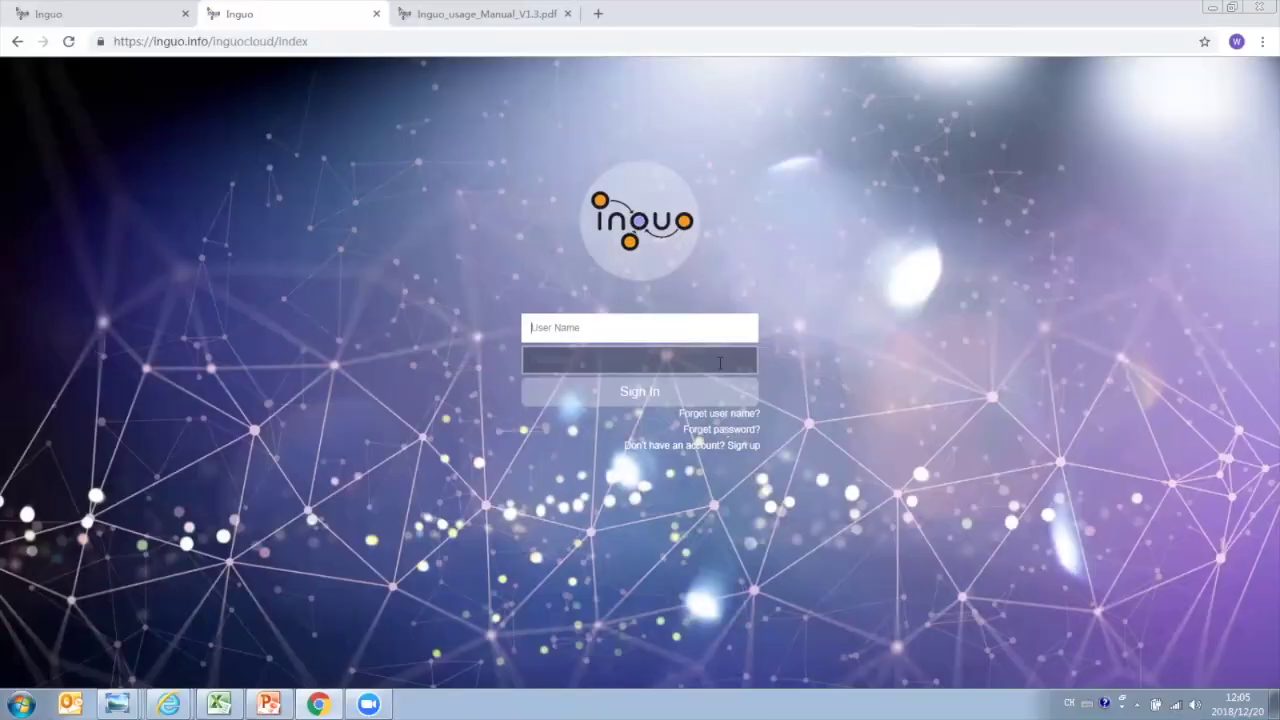
Sign in with the user name and password, launch Inguo Causal, and start a new project.
{"action": "left_click", "coordinate": [719, 363]}
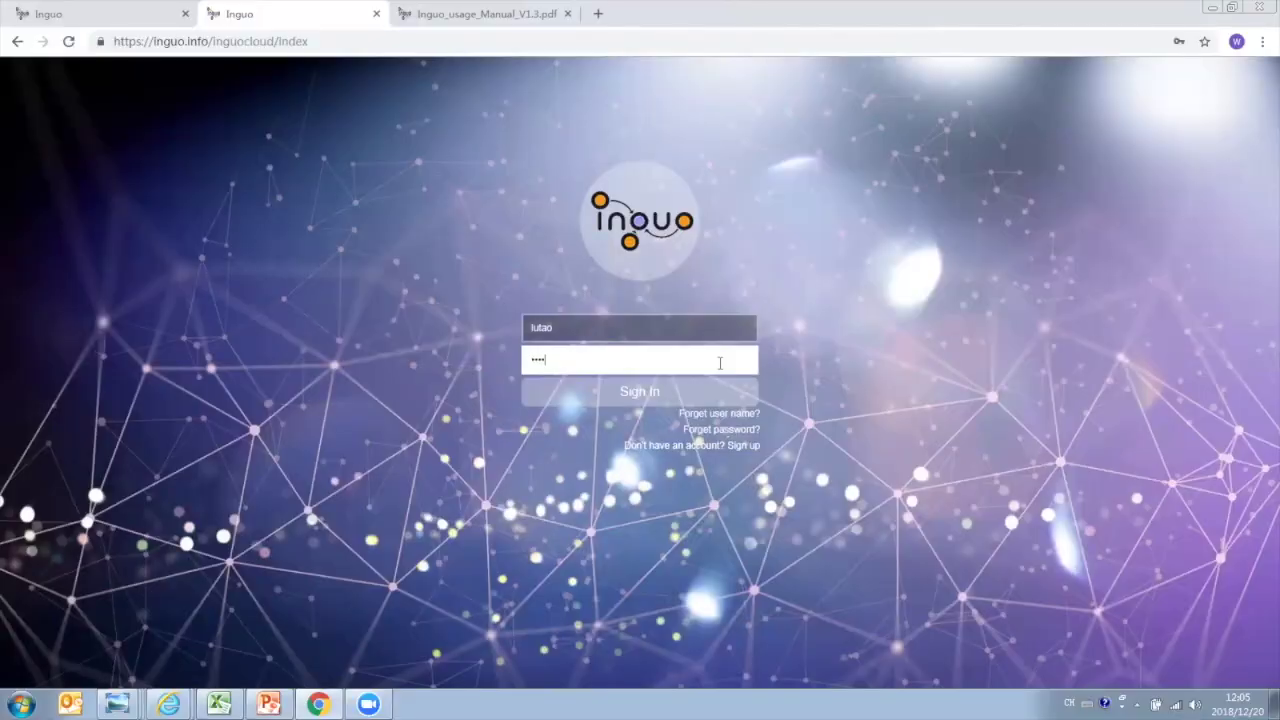
{"action": "key", "text": "Return"}
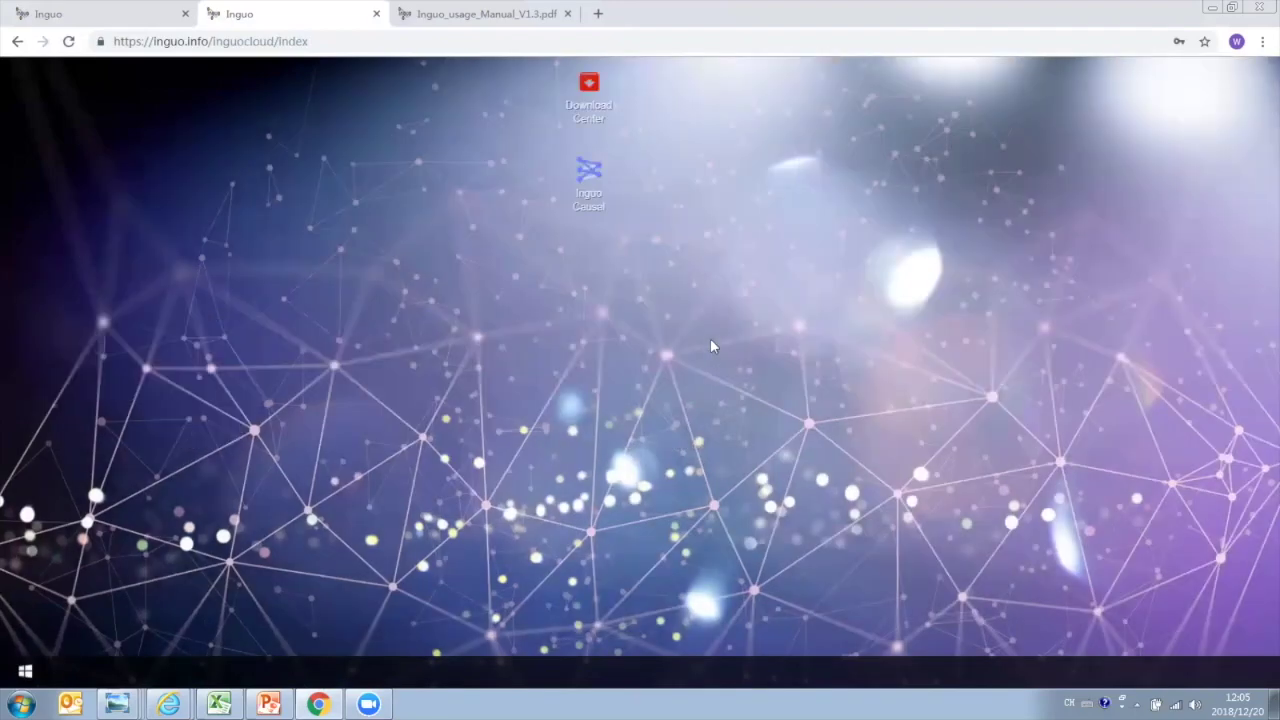
{"action": "double_click", "coordinate": [41, 192]}
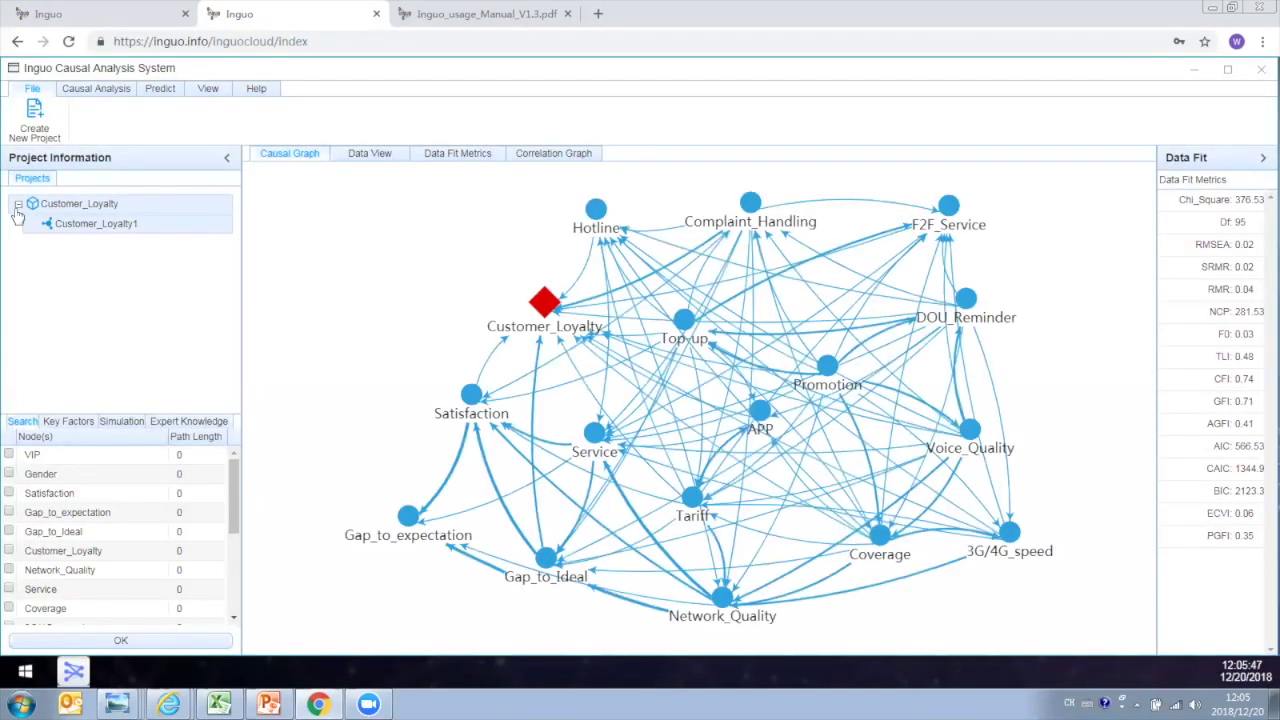
{"action": "left_click", "coordinate": [38, 128]}
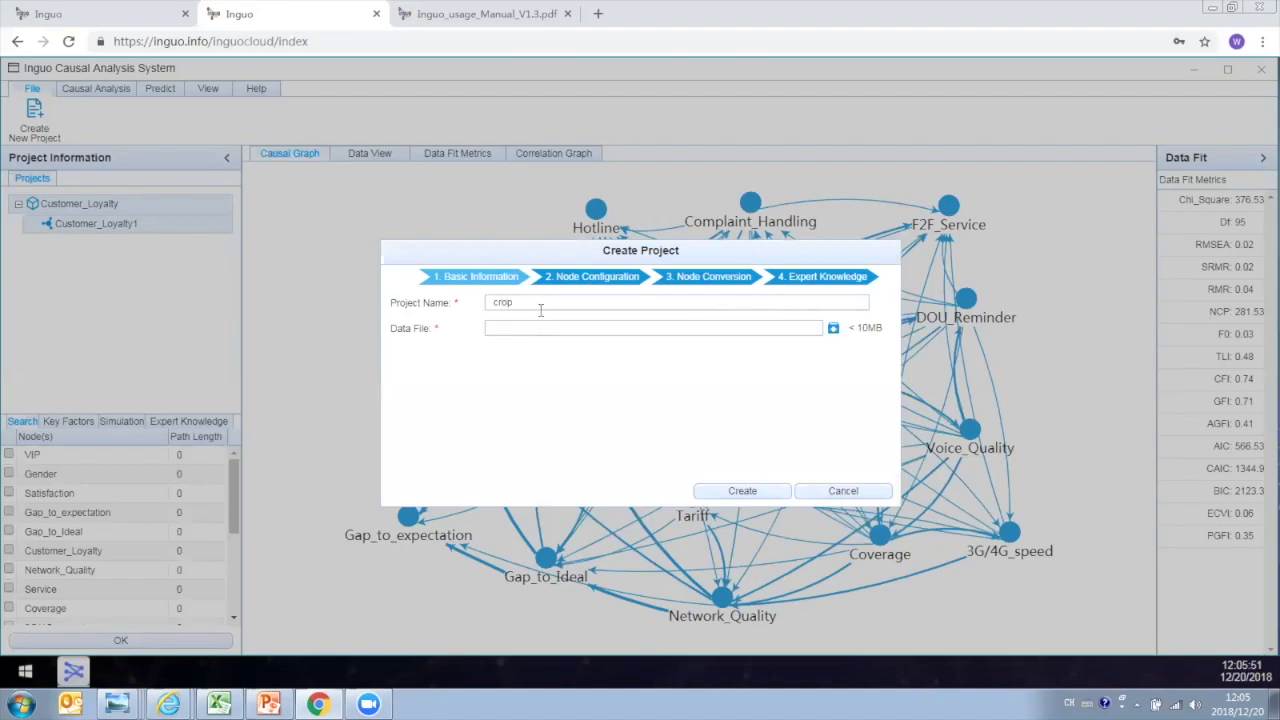
Attach the crop data file to the crop project and advance to Node Conversion.
{"action": "left_click", "coordinate": [833, 328]}
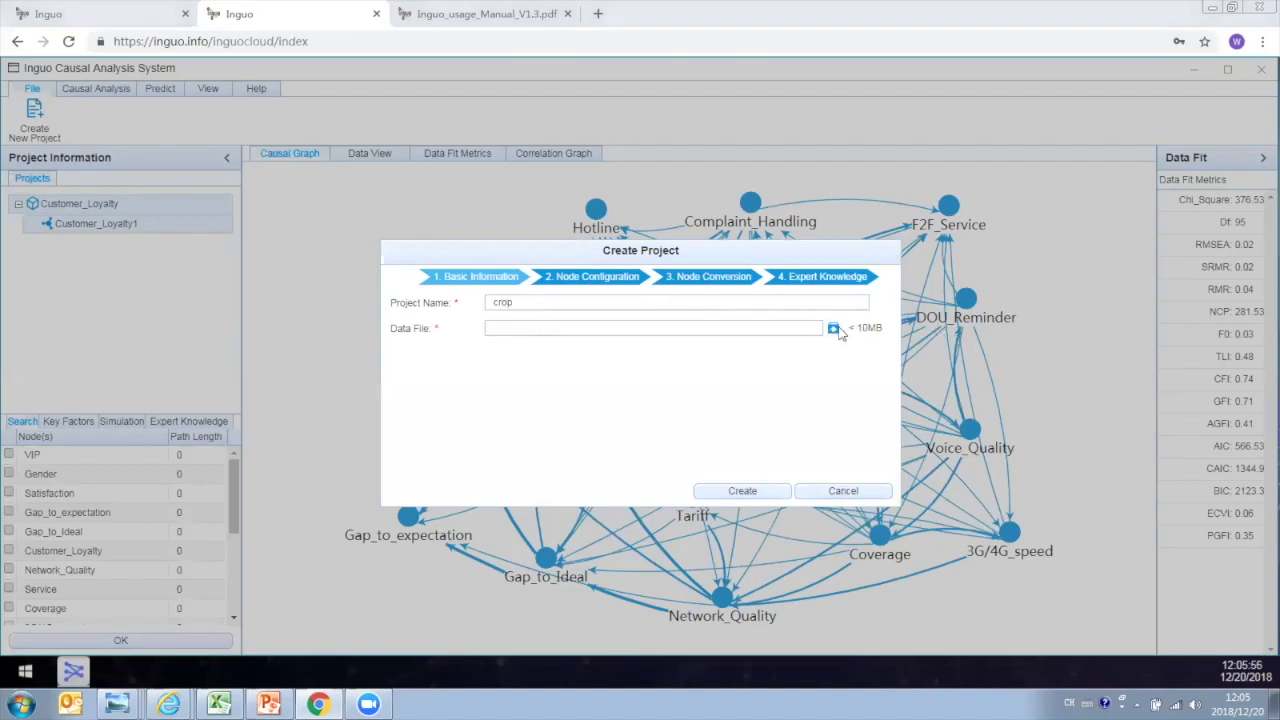
{"action": "double_click", "coordinate": [659, 190]}
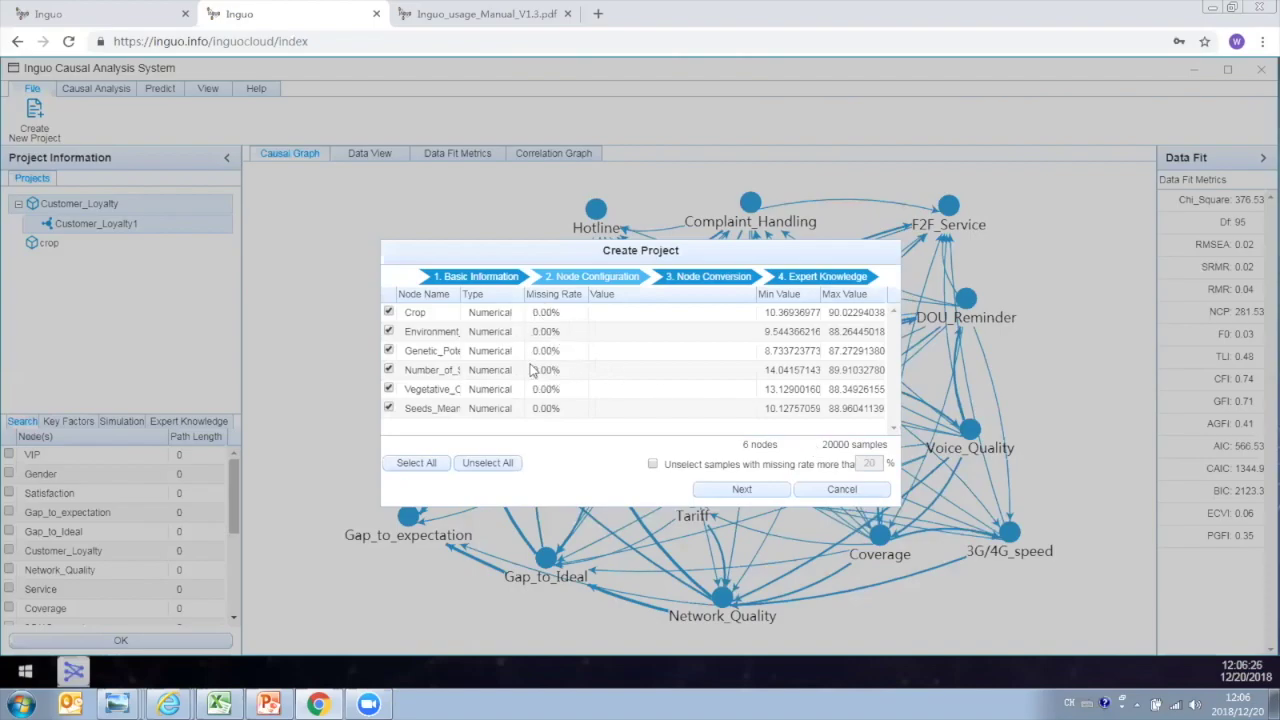
{"action": "left_click", "coordinate": [724, 497]}
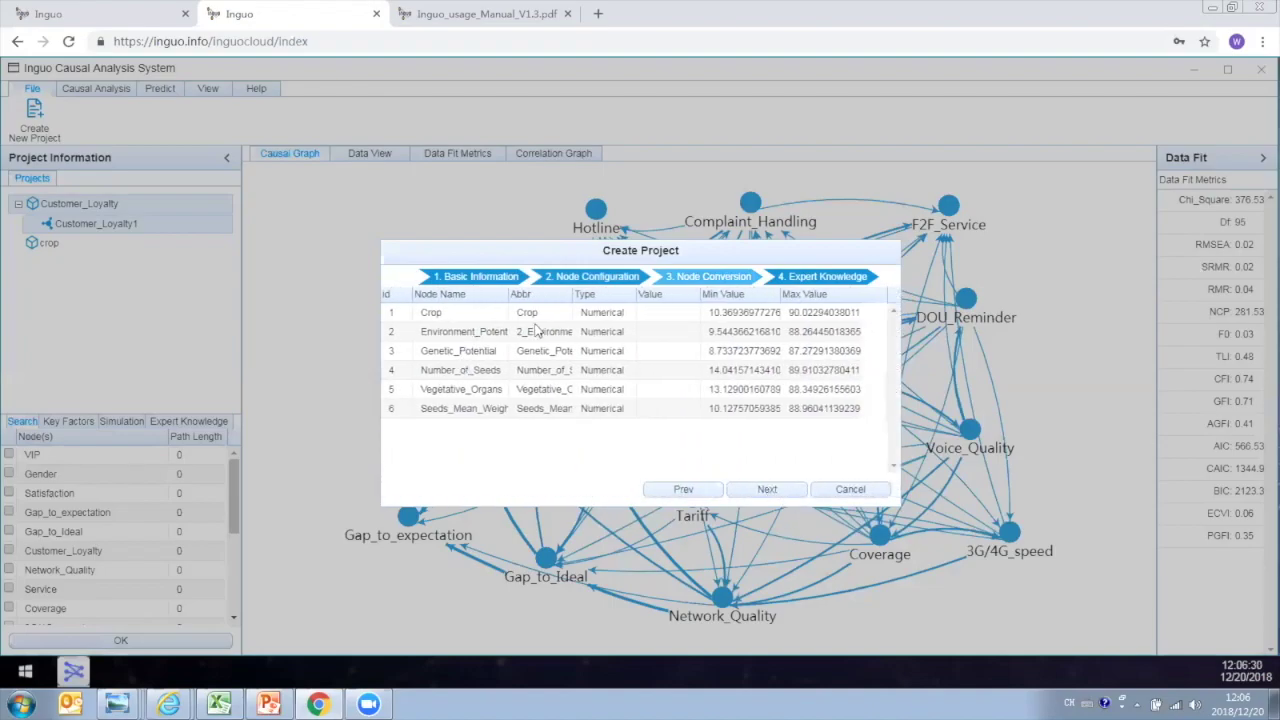
Rename Environment_Potential's abbreviation to Env_potential and continue to the Expert Knowledge step.
{"action": "double_click", "coordinate": [530, 334]}
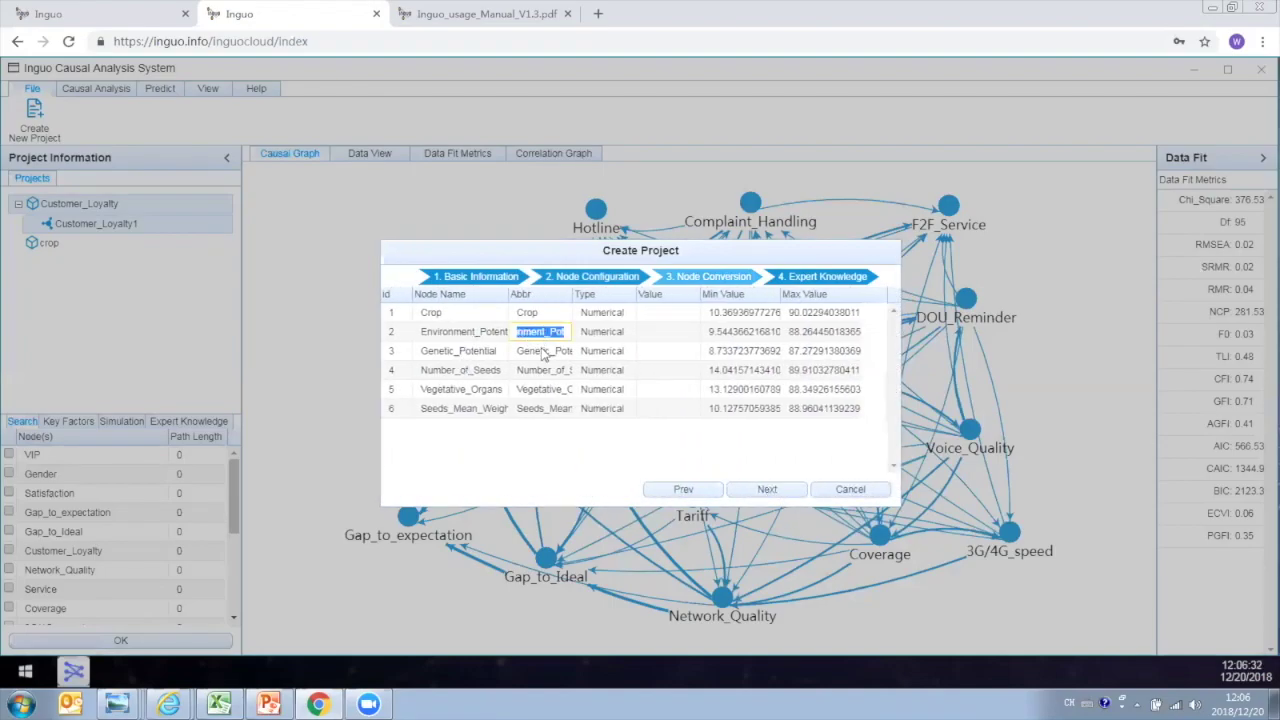
{"action": "type", "text": "Env"}
{"action": "type", "text": "_po"}
{"action": "type", "text": "ten"}
{"action": "type", "text": "ti"}
{"action": "key", "text": "BackSpace"}
{"action": "key", "text": "Return"}
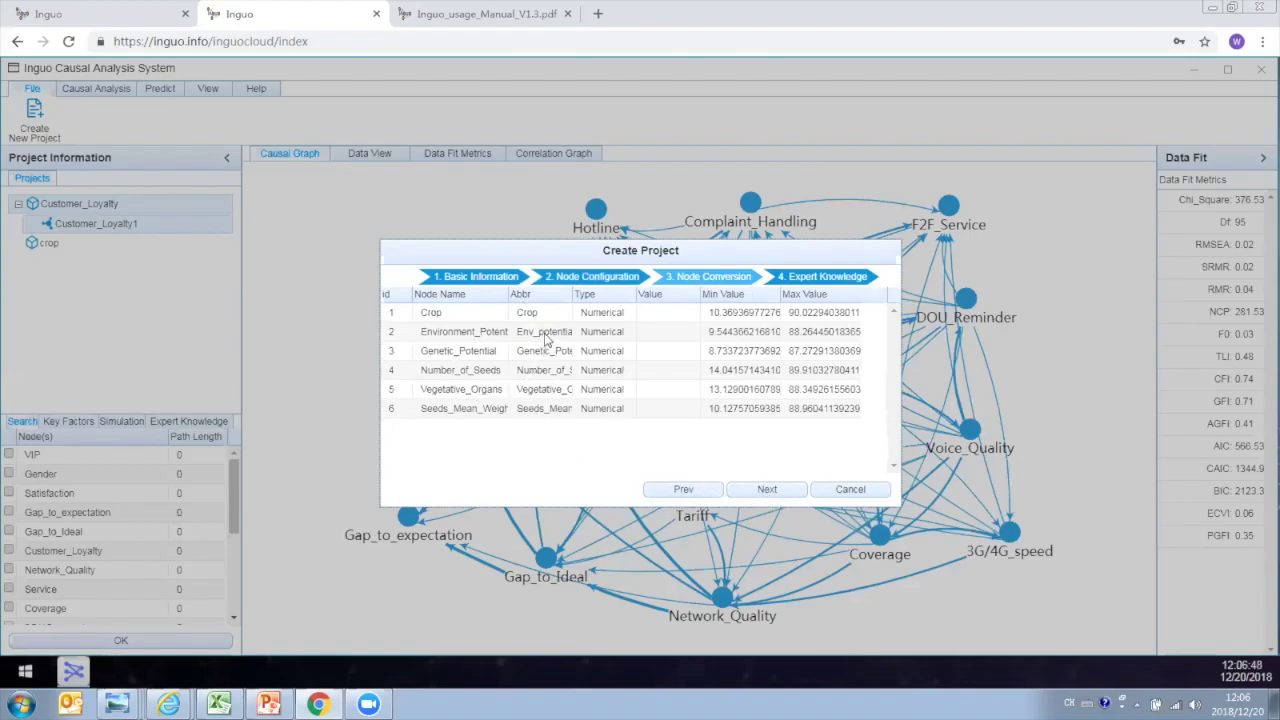
{"action": "left_click", "coordinate": [776, 492]}
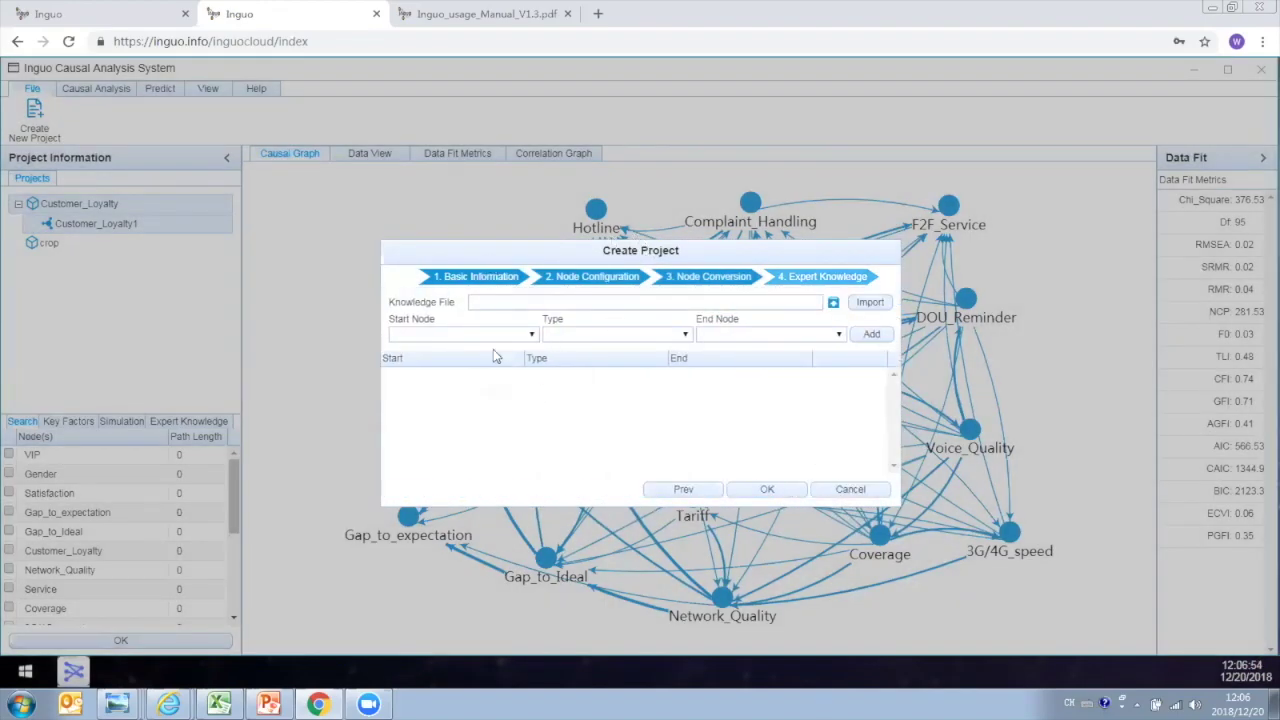
Add then delete a Genetic_Potential → Number_of_Seeds direct-reason rule, and finish the crop project without rules.
{"action": "left_click", "coordinate": [465, 338]}
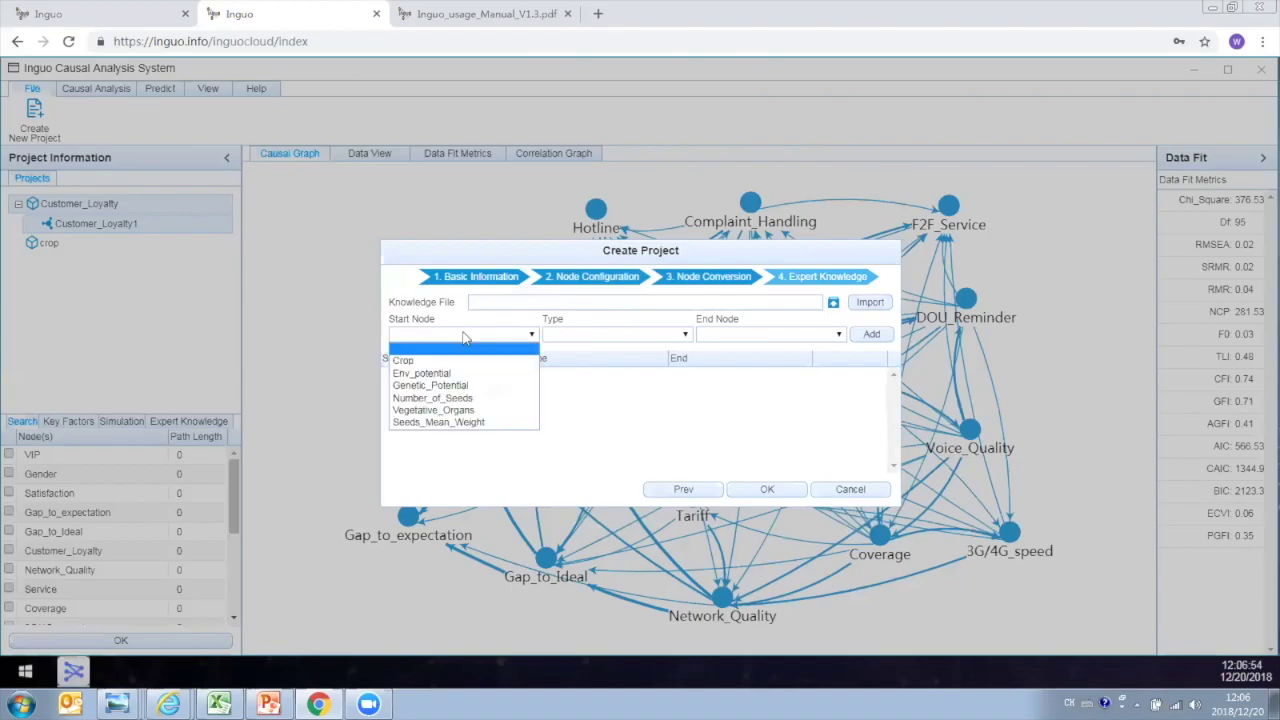
{"action": "left_click", "coordinate": [478, 386]}
{"action": "left_click", "coordinate": [580, 343]}
{"action": "left_click", "coordinate": [593, 361]}
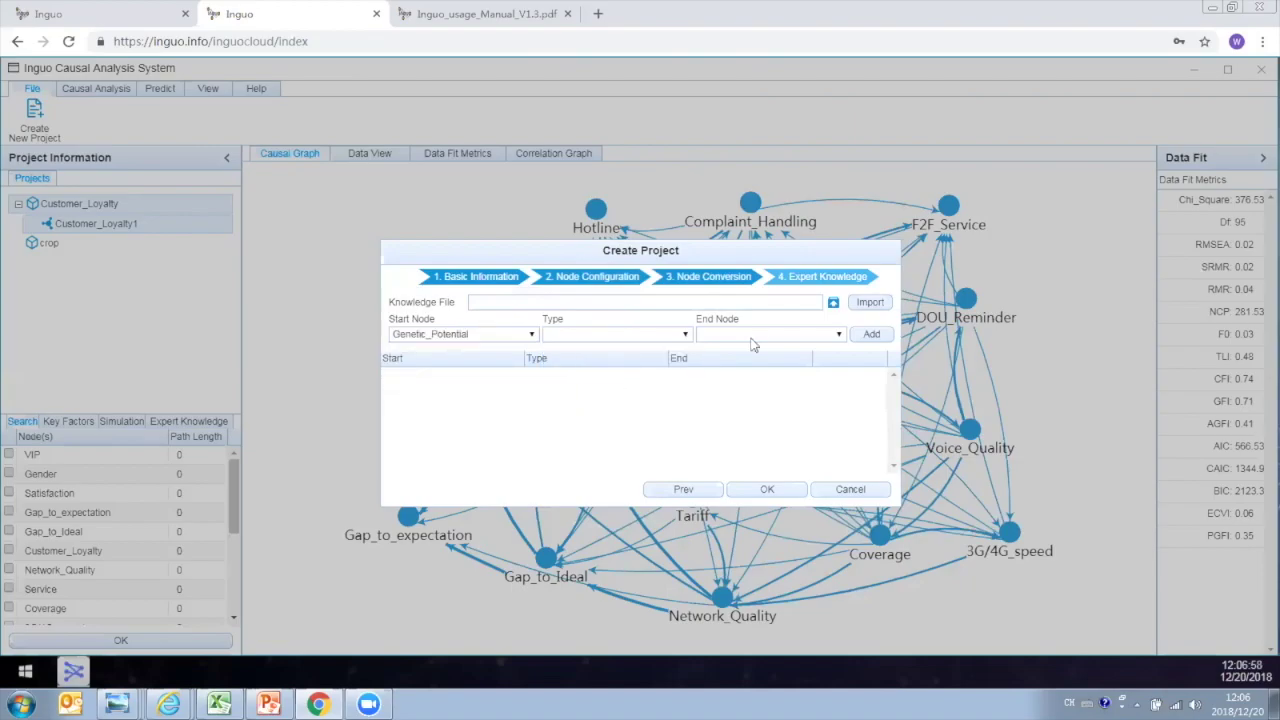
{"action": "left_click", "coordinate": [758, 336]}
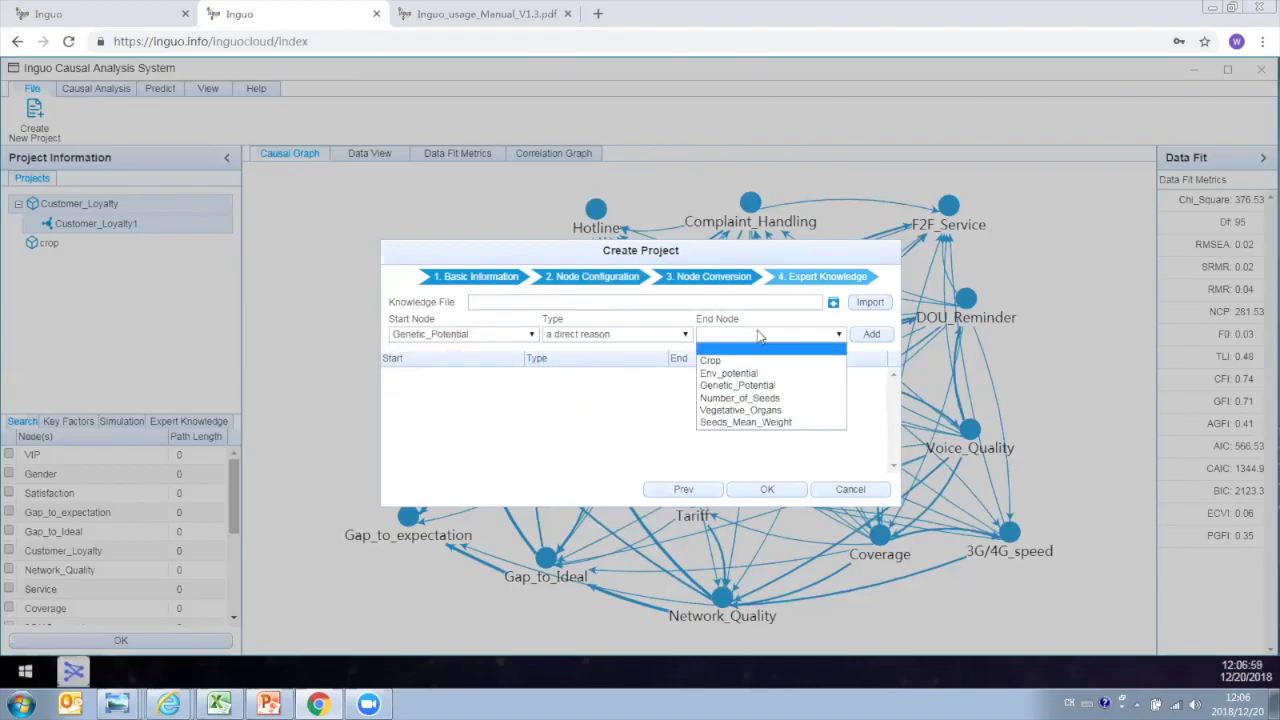
{"action": "left_click", "coordinate": [757, 398]}
{"action": "left_click", "coordinate": [876, 335]}
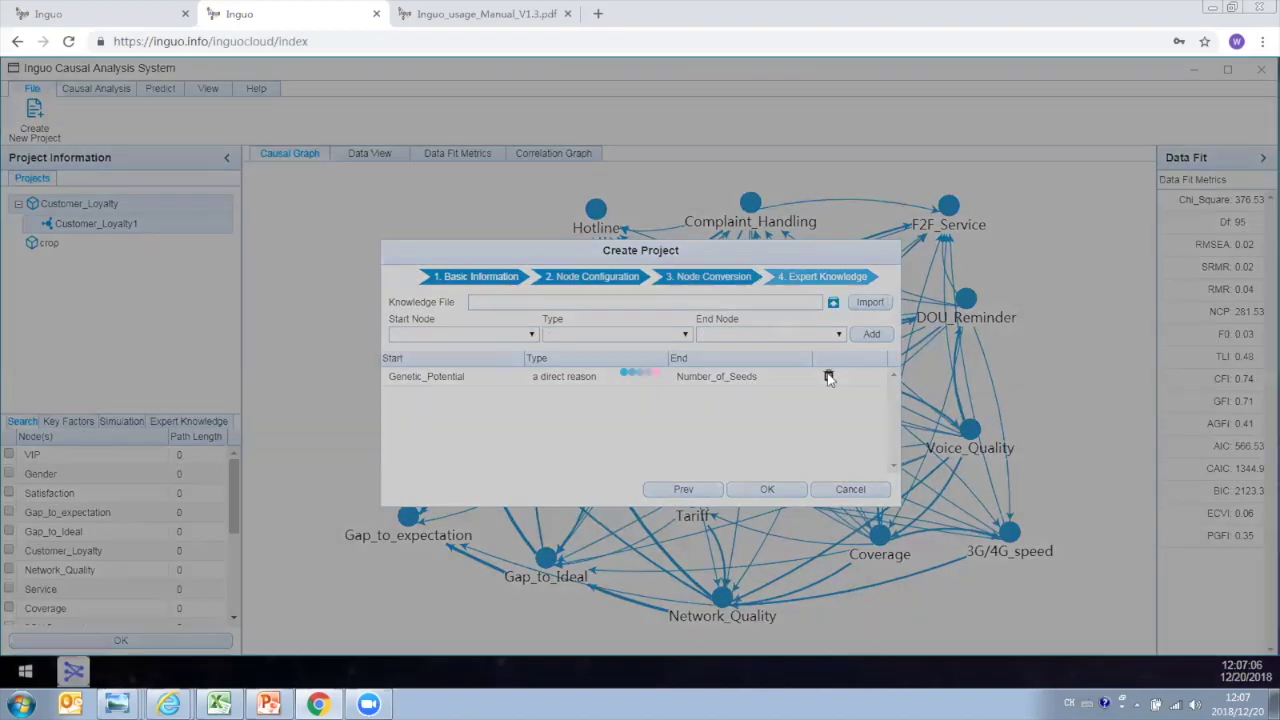
{"action": "left_click", "coordinate": [829, 376]}
{"action": "left_click", "coordinate": [762, 489]}
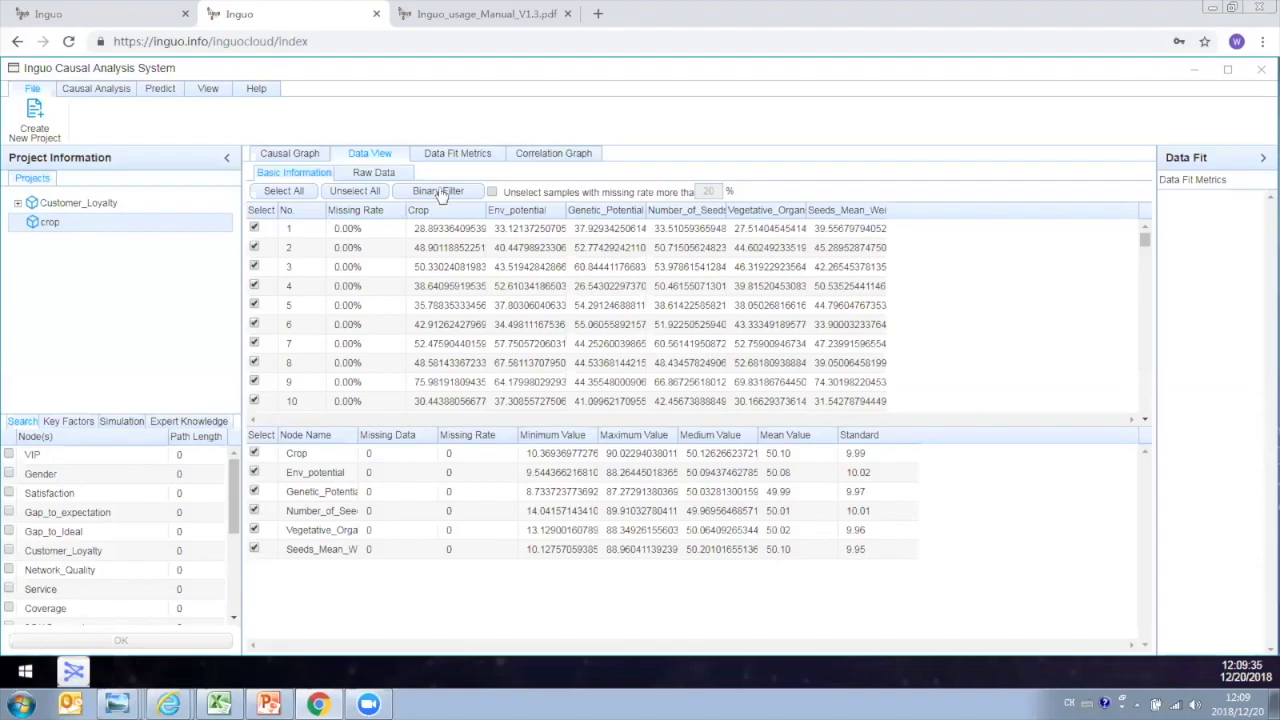
Toggle sample 1, Crop and Env_potential off and back on, then show the correlation graph.
{"action": "left_click", "coordinate": [254, 230]}
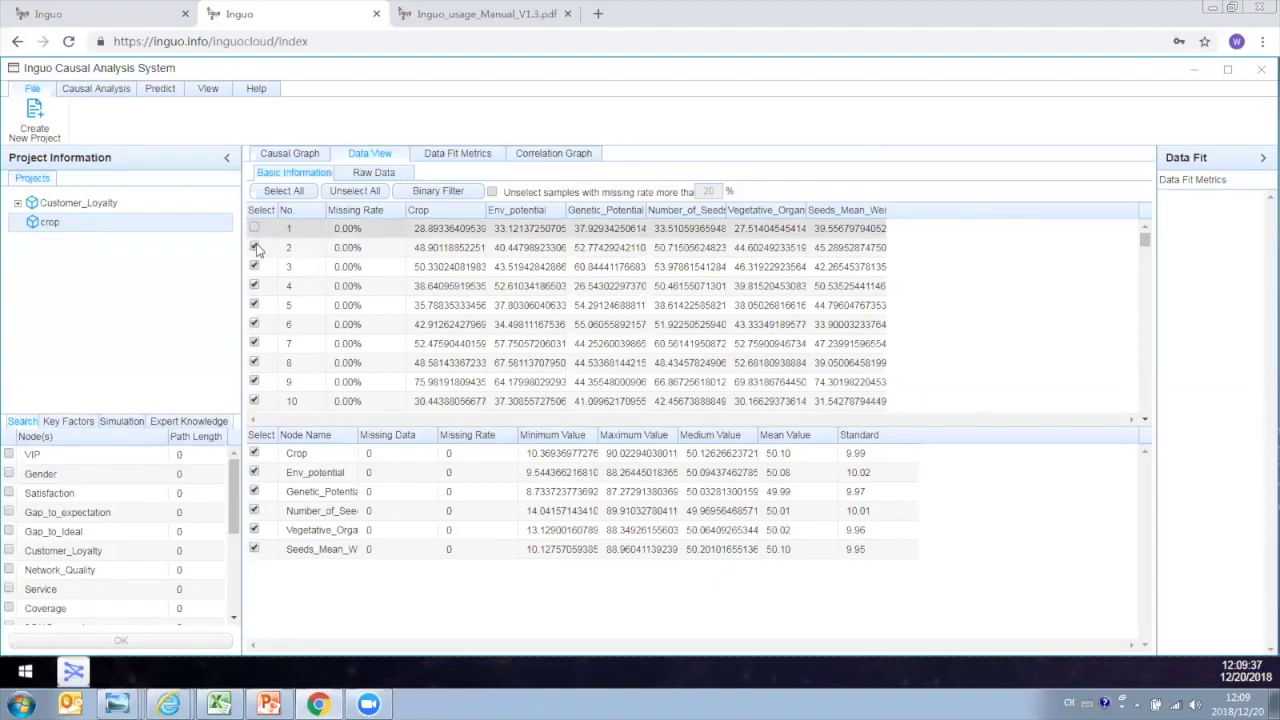
{"action": "left_click", "coordinate": [256, 228]}
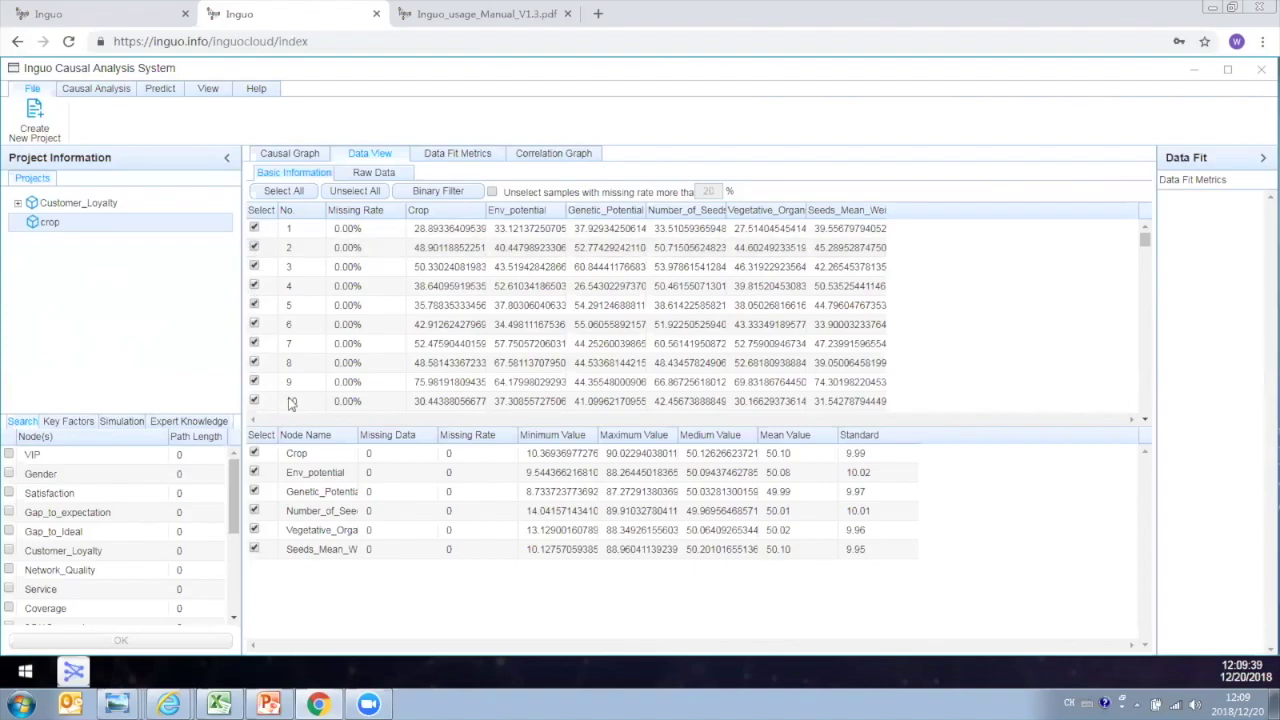
{"action": "left_click", "coordinate": [255, 454]}
{"action": "left_click", "coordinate": [255, 472]}
{"action": "left_click", "coordinate": [254, 453]}
{"action": "left_click", "coordinate": [255, 472]}
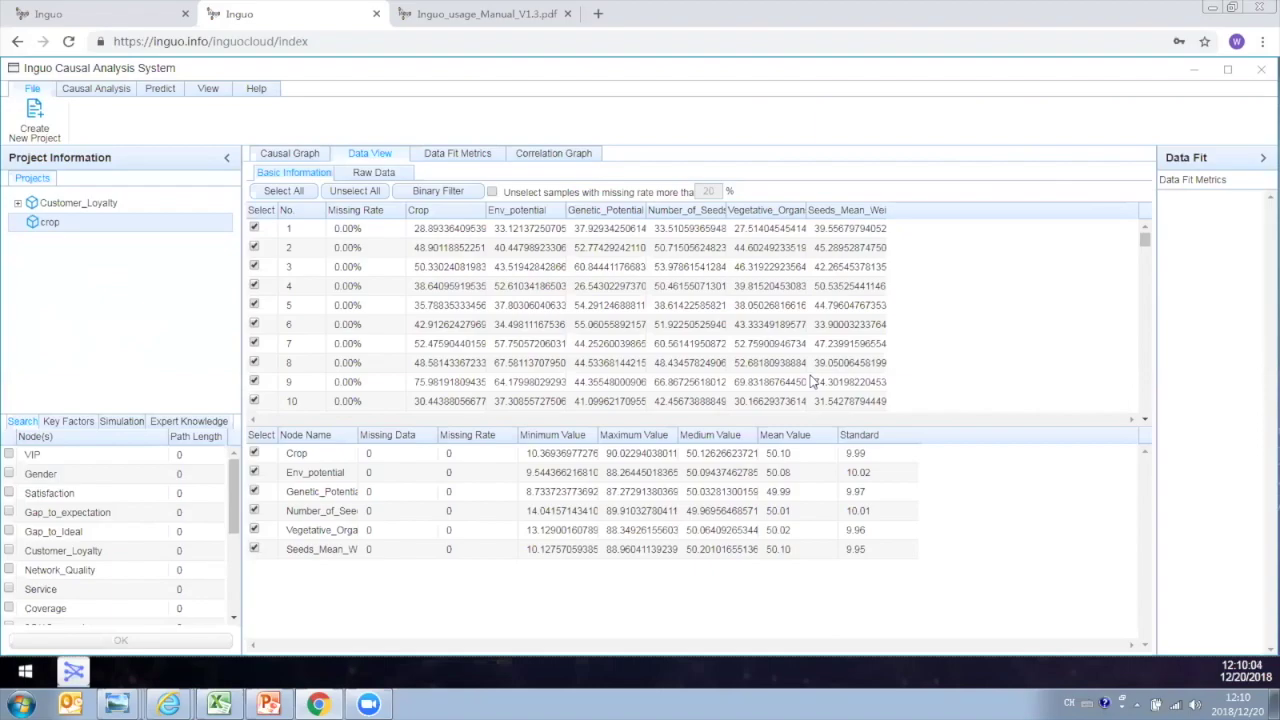
{"action": "left_click", "coordinate": [593, 155]}
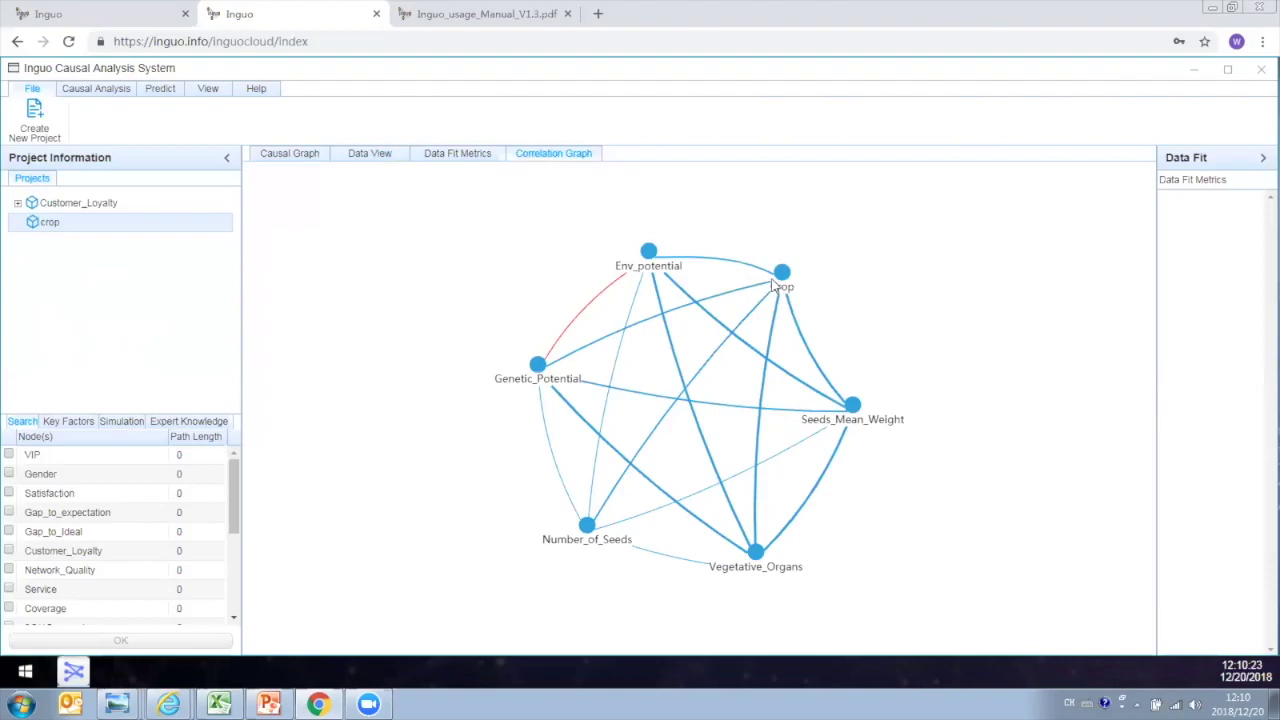
Run Causal Inference with model CSD_Cont_fast and qlimit 10, then go to Help.
{"action": "left_click", "coordinate": [95, 89]}
{"action": "left_click", "coordinate": [32, 130]}
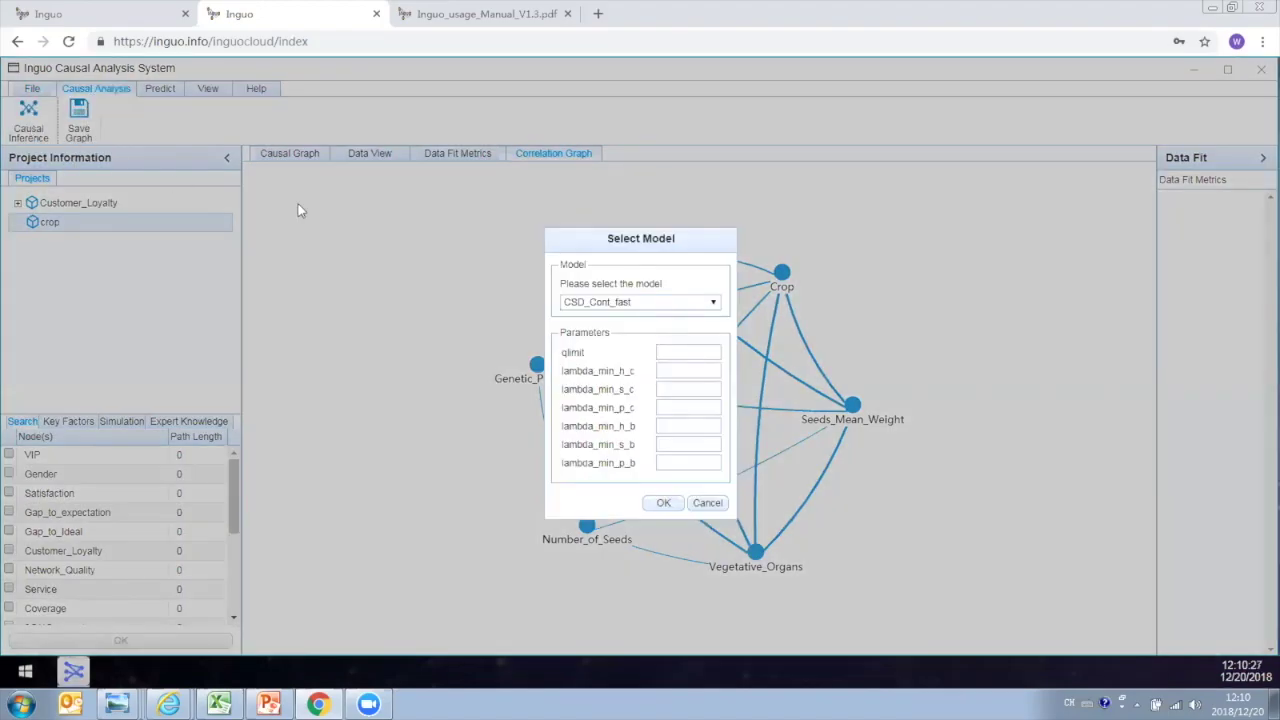
{"action": "left_click", "coordinate": [676, 352]}
{"action": "type", "text": "1000"}
{"action": "left_click", "coordinate": [678, 306]}
{"action": "left_click", "coordinate": [647, 329]}
{"action": "left_click", "coordinate": [665, 505]}
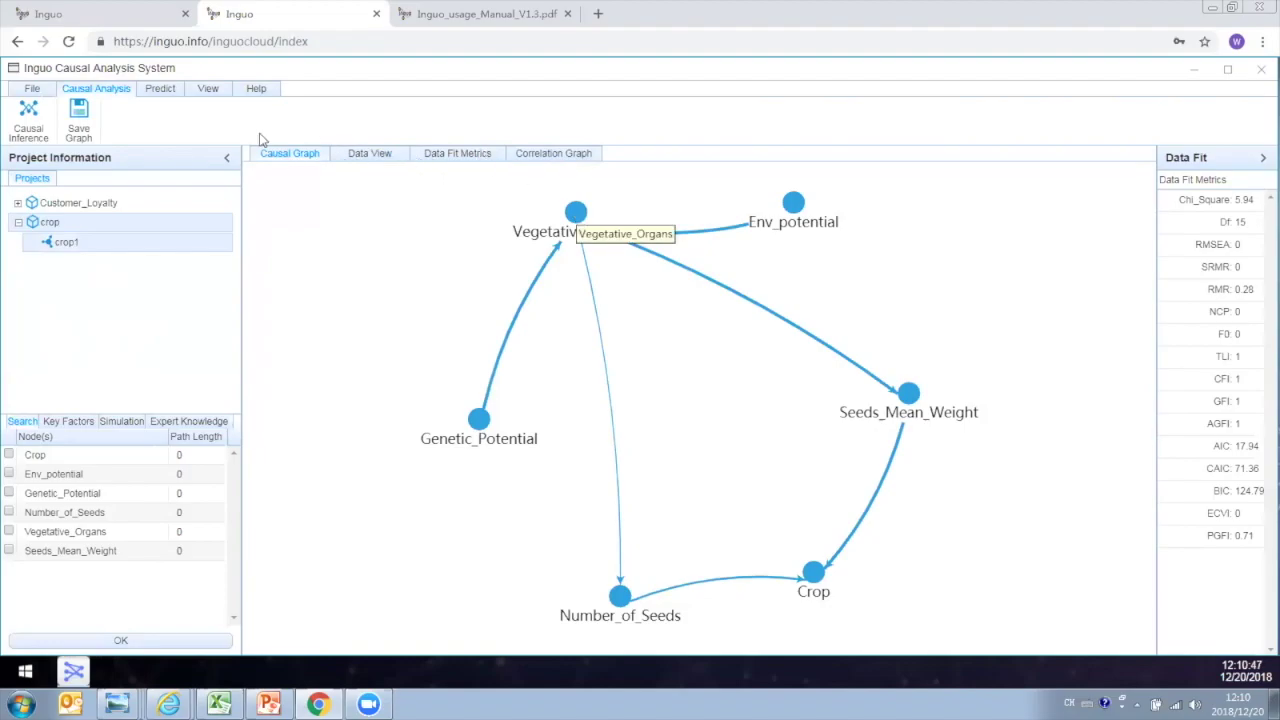
{"action": "left_click", "coordinate": [265, 90]}
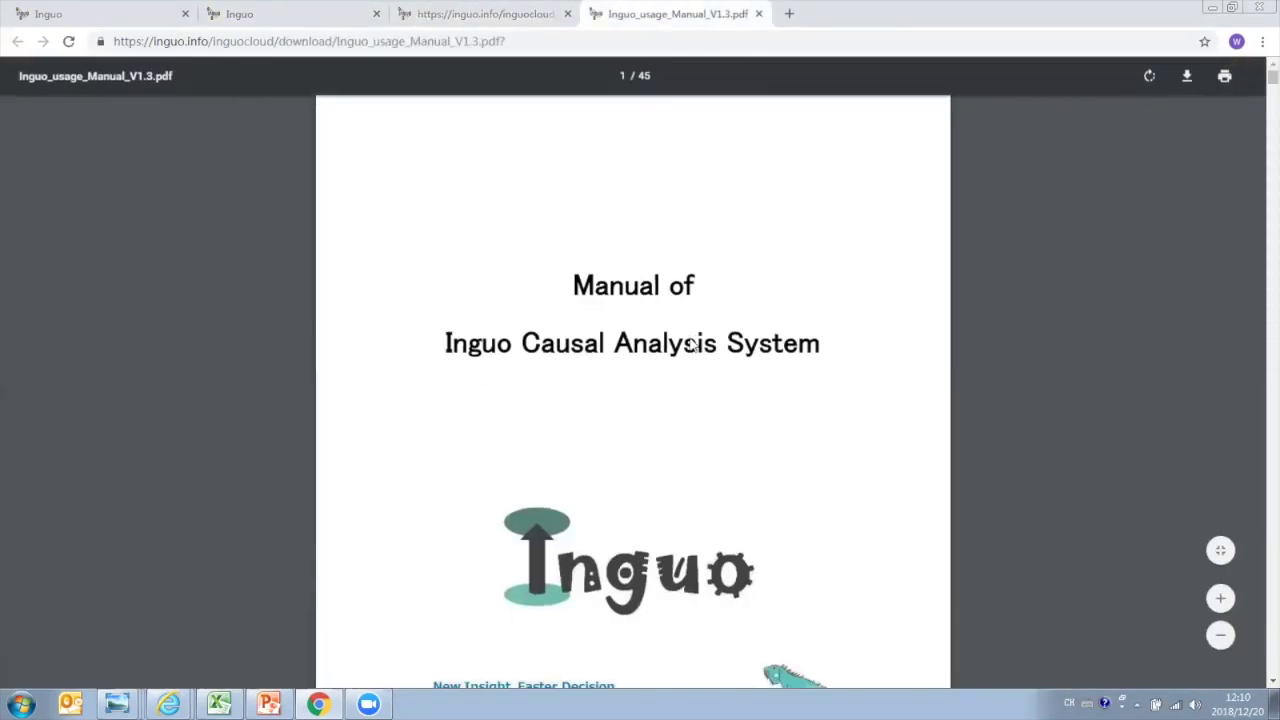
Scroll the manual PDF's contents and System requirements, then go back to the crop1 graph tab.
{"action": "scroll", "coordinate": [585, 362], "scroll_direction": "down", "scroll_amount": 3}
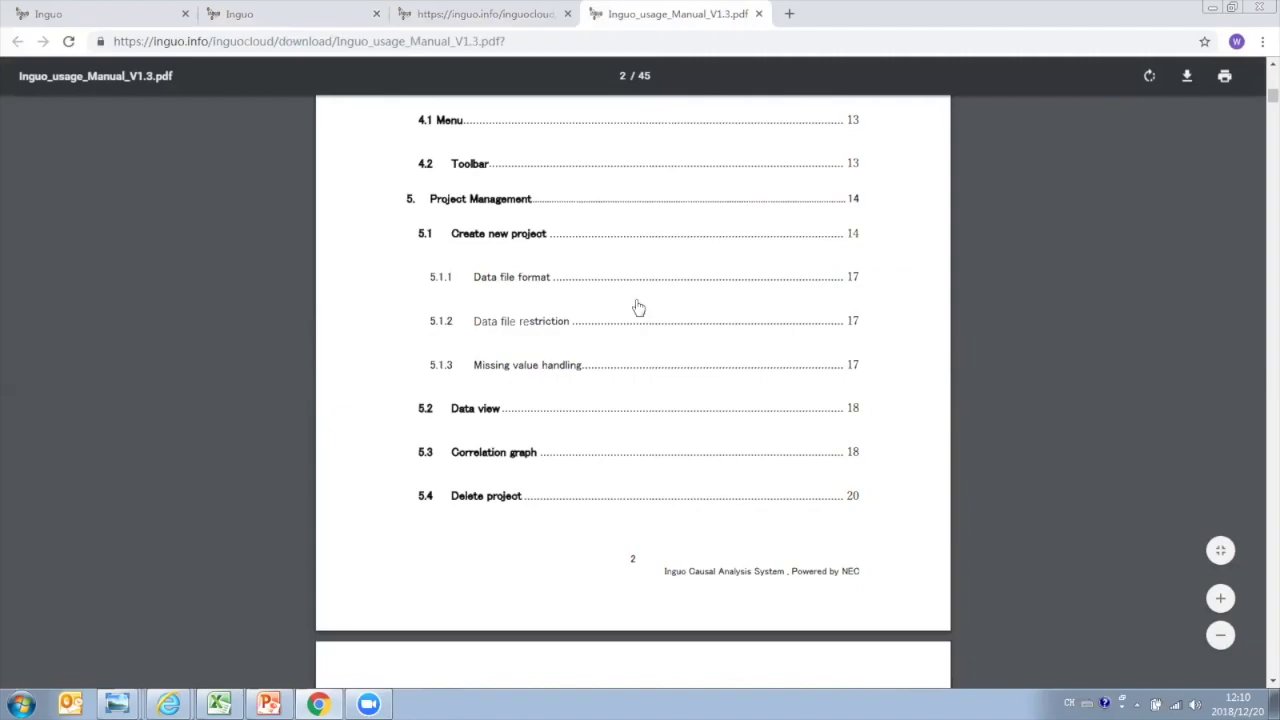
{"action": "scroll", "coordinate": [637, 320], "scroll_direction": "down", "scroll_amount": 8}
{"action": "scroll", "coordinate": [650, 366], "scroll_direction": "down", "scroll_amount": 7}
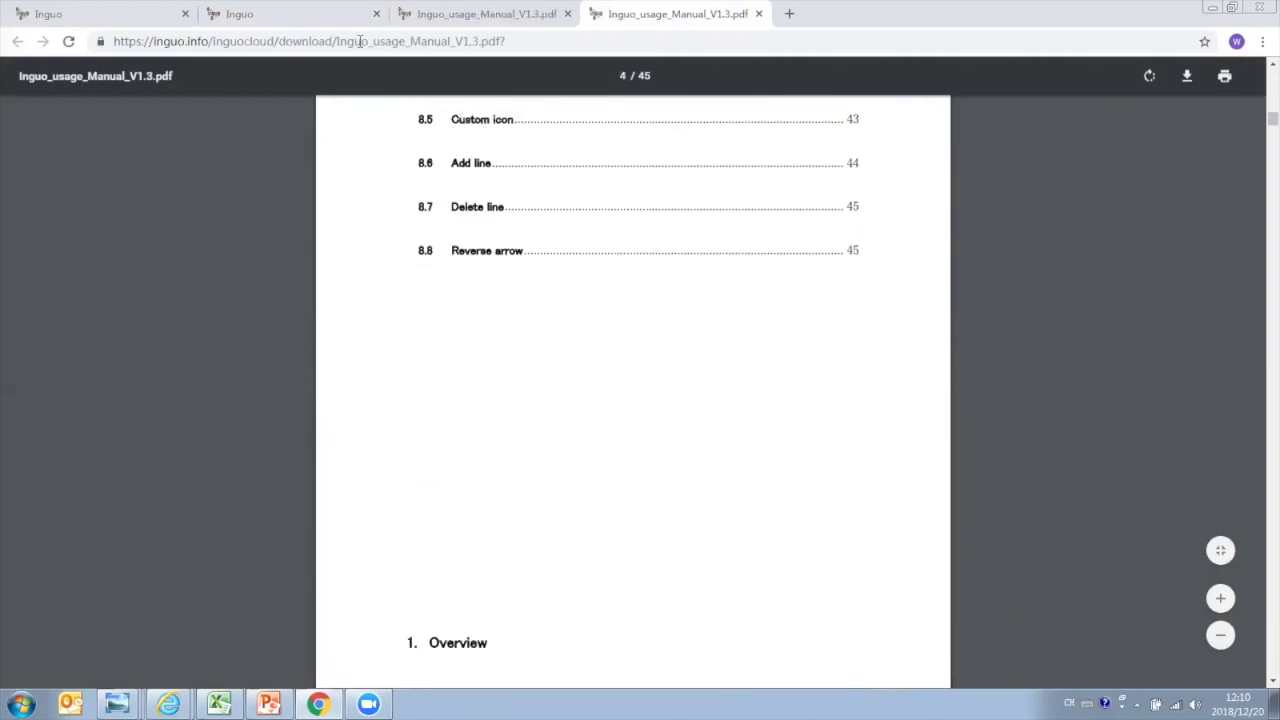
{"action": "scroll", "coordinate": [640, 257], "scroll_direction": "down", "scroll_amount": 5}
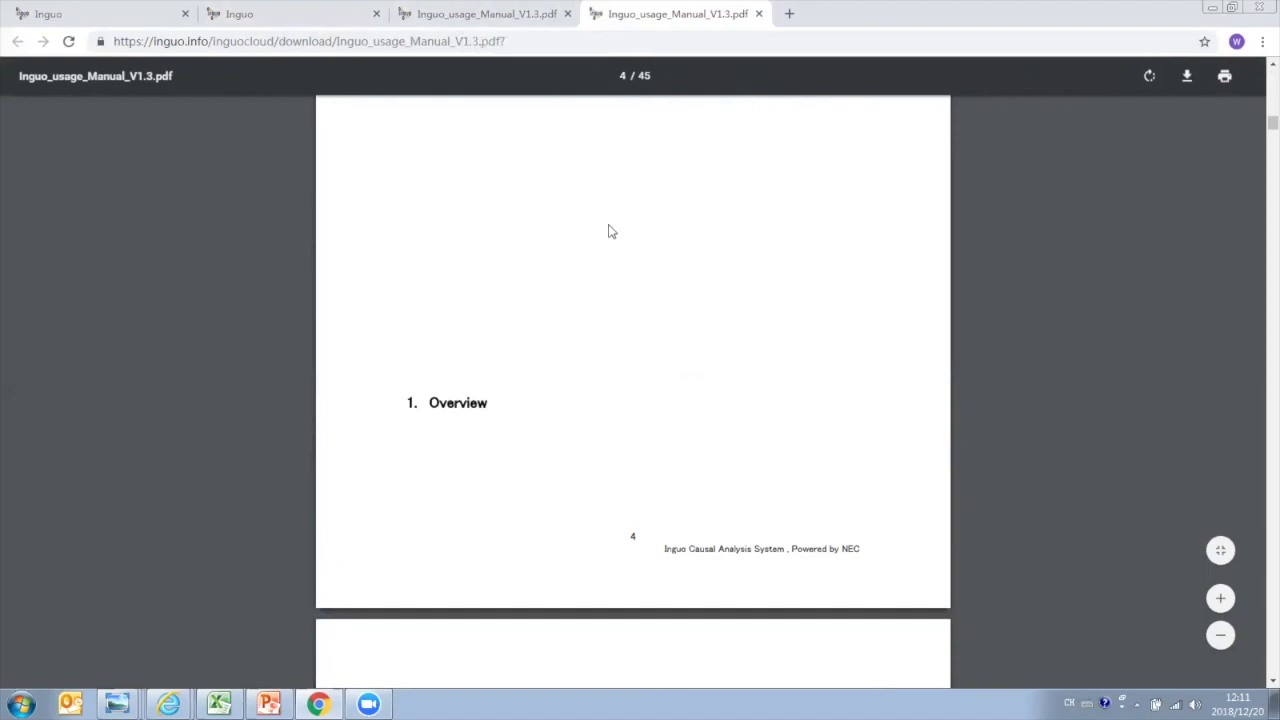
{"action": "scroll", "coordinate": [631, 349], "scroll_direction": "down", "scroll_amount": 10}
{"action": "scroll", "coordinate": [638, 359], "scroll_direction": "down", "scroll_amount": 6}
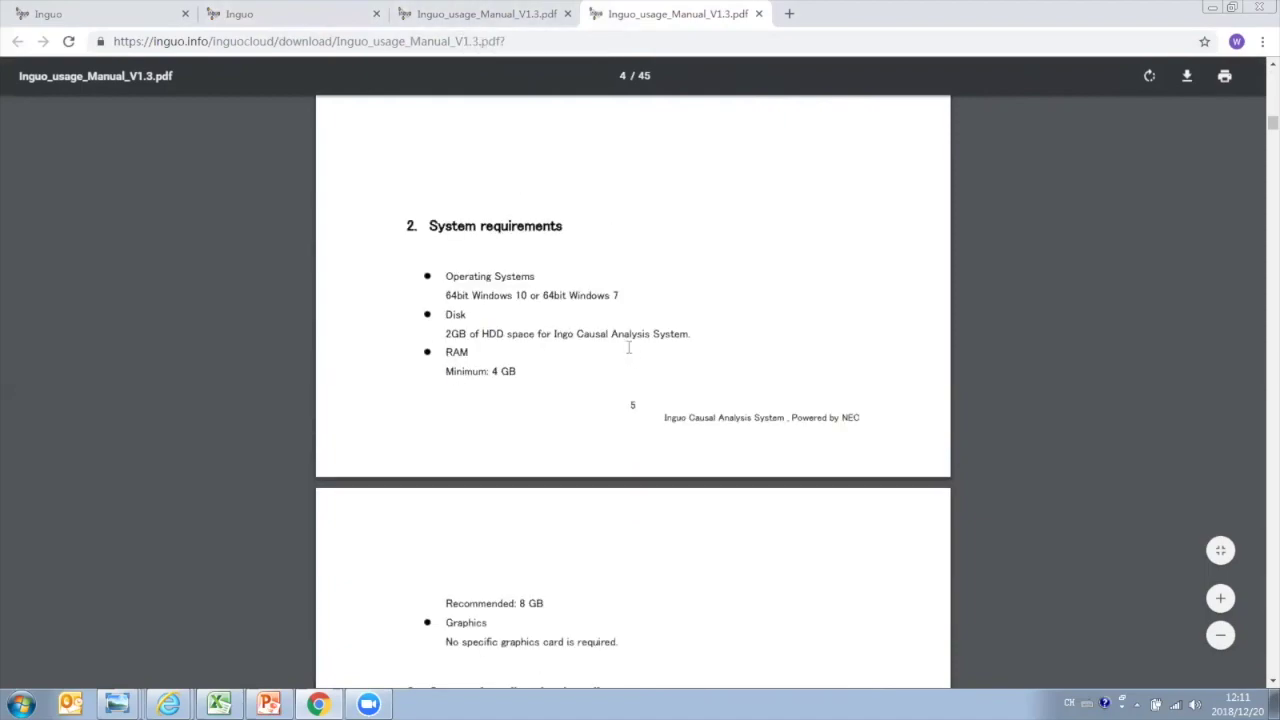
{"action": "scroll", "coordinate": [629, 347], "scroll_direction": "up", "scroll_amount": 20}
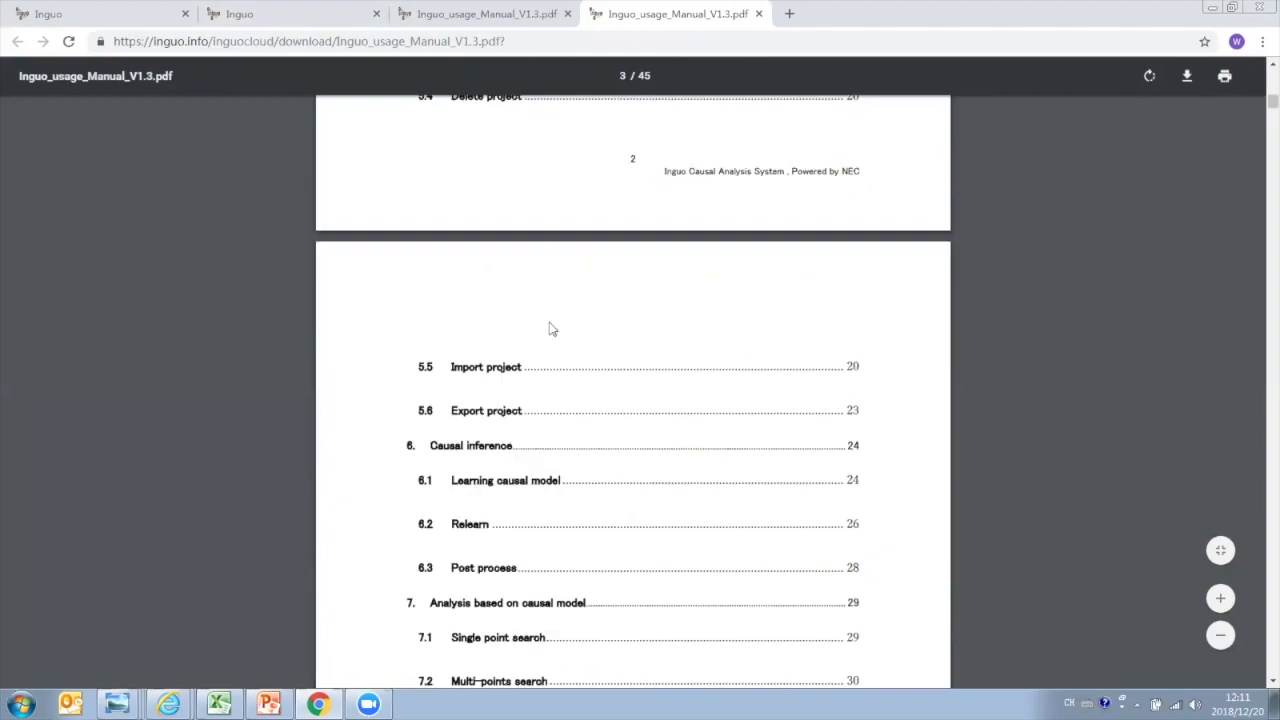
{"action": "left_click", "coordinate": [256, 13]}
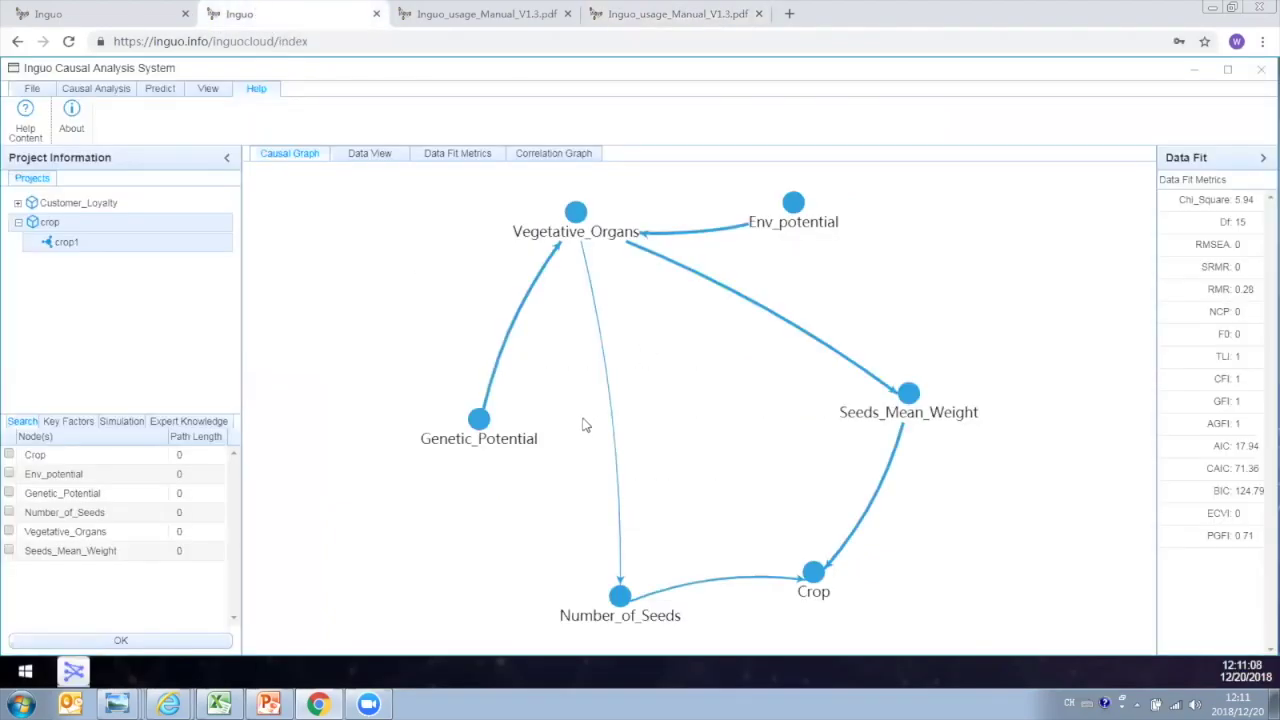
Layer the crop1 nodes: Env_potential and Genetic_Potential on top, Vegetative_Organs centre, seeds nodes below, Crop at bottom.
{"action": "left_click", "coordinate": [577, 218]}
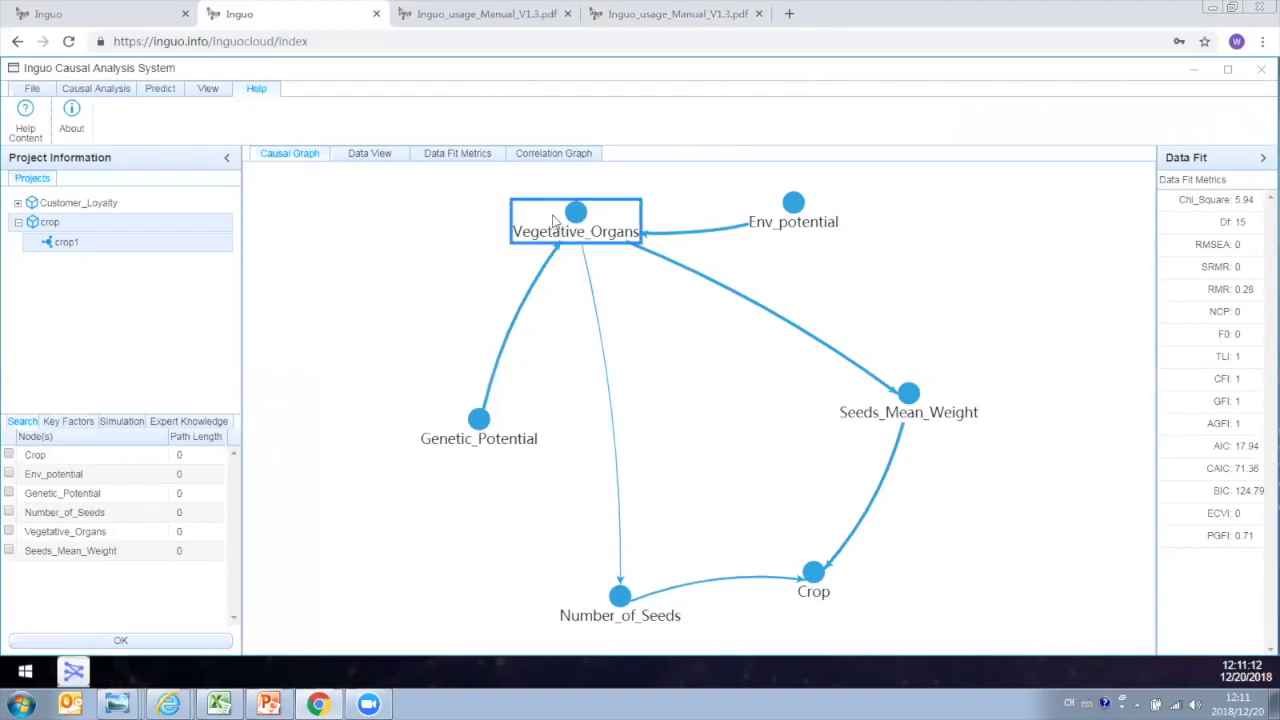
{"action": "left_click_drag", "start_coordinate": [577, 218], "coordinate": [671, 307]}
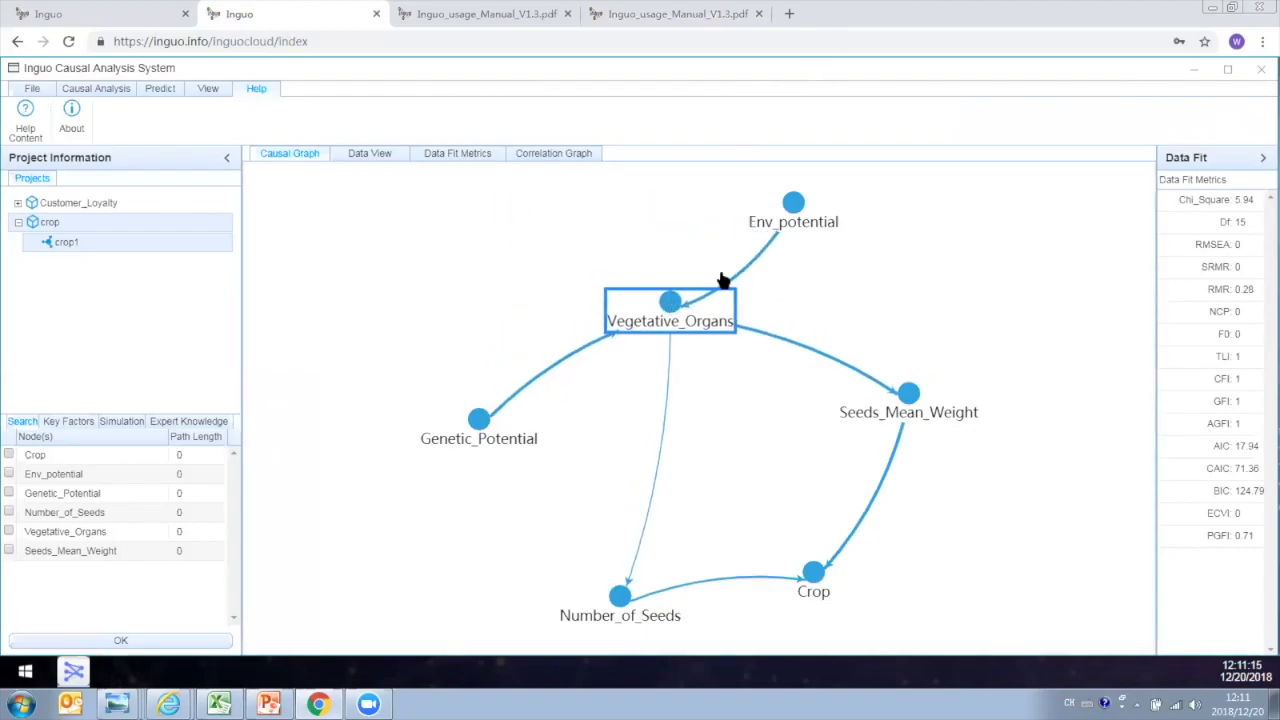
{"action": "left_click_drag", "start_coordinate": [481, 428], "coordinate": [613, 256]}
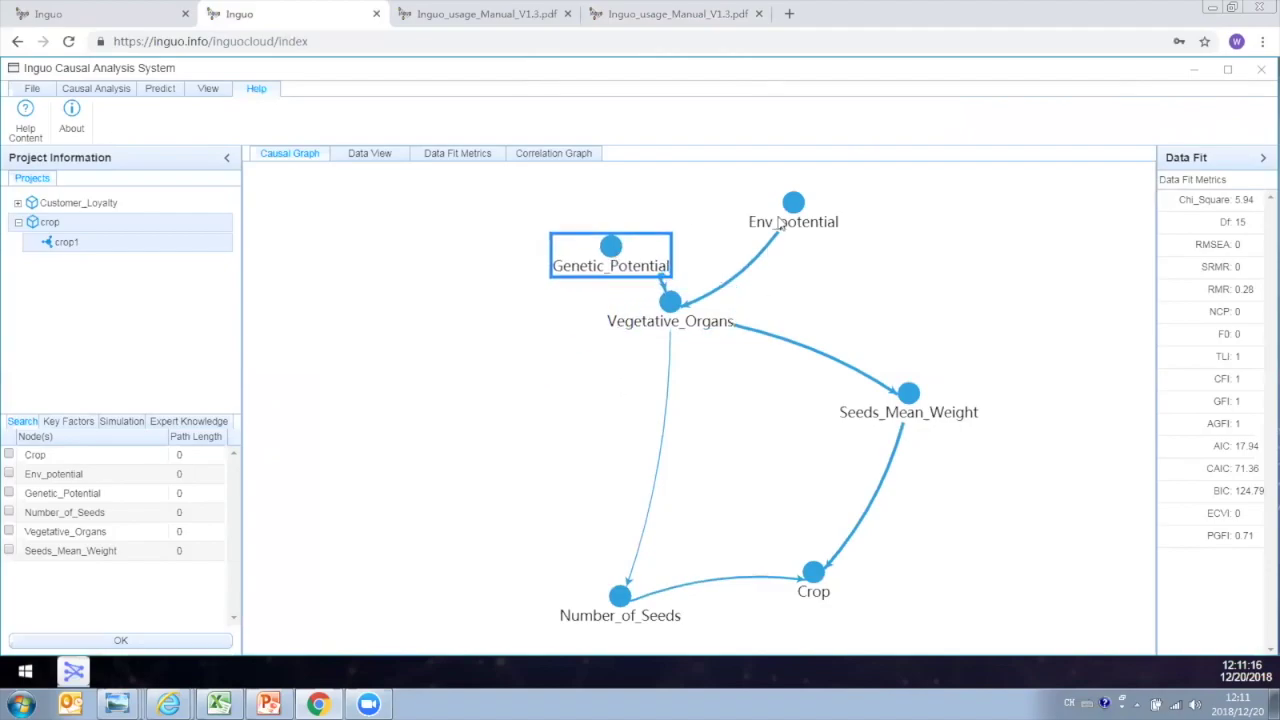
{"action": "left_click_drag", "start_coordinate": [778, 205], "coordinate": [542, 221]}
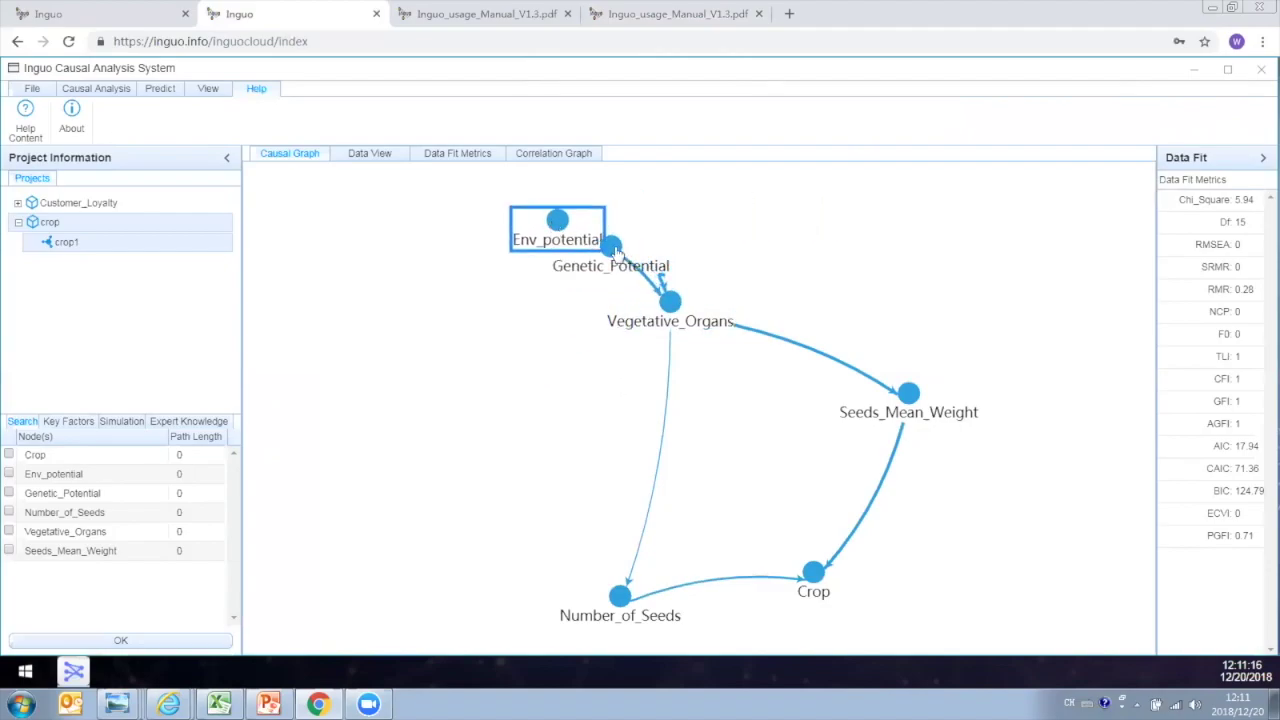
{"action": "mouse_move", "coordinate": [620, 250]}
{"action": "left_mouse_down"}
{"action": "mouse_move", "coordinate": [770, 232]}
{"action": "mouse_move", "coordinate": [774, 217]}
{"action": "left_mouse_up"}
{"action": "mouse_move", "coordinate": [626, 612]}
{"action": "left_mouse_down"}
{"action": "mouse_move", "coordinate": [612, 428]}
{"action": "mouse_move", "coordinate": [577, 426]}
{"action": "left_mouse_up"}
{"action": "mouse_move", "coordinate": [912, 395]}
{"action": "left_mouse_down"}
{"action": "mouse_move", "coordinate": [822, 388]}
{"action": "mouse_move", "coordinate": [791, 406]}
{"action": "left_mouse_up"}
{"action": "mouse_move", "coordinate": [812, 572]}
{"action": "left_mouse_down"}
{"action": "mouse_move", "coordinate": [751, 546]}
{"action": "mouse_move", "coordinate": [668, 540]}
{"action": "left_mouse_up"}
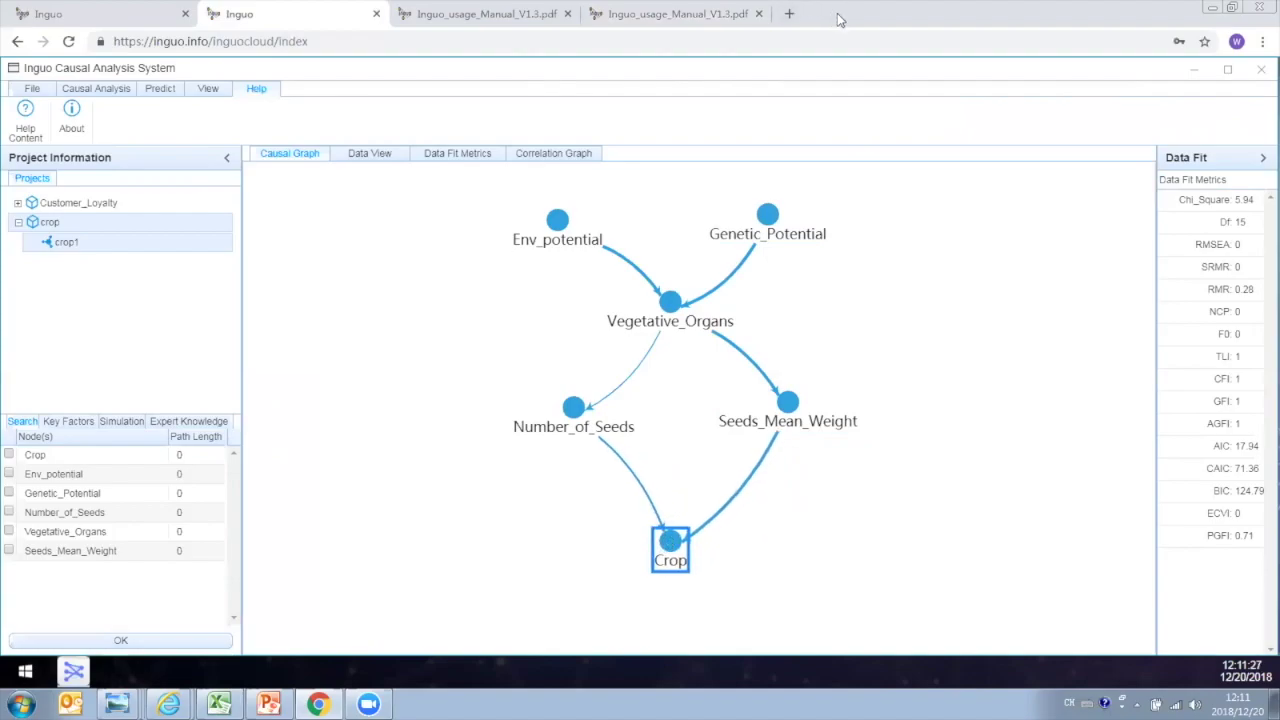
Restore the browser window to reveal the ground-truth diagram and bring up the crop spreadsheet.
{"action": "double_click", "coordinate": [836, 10]}
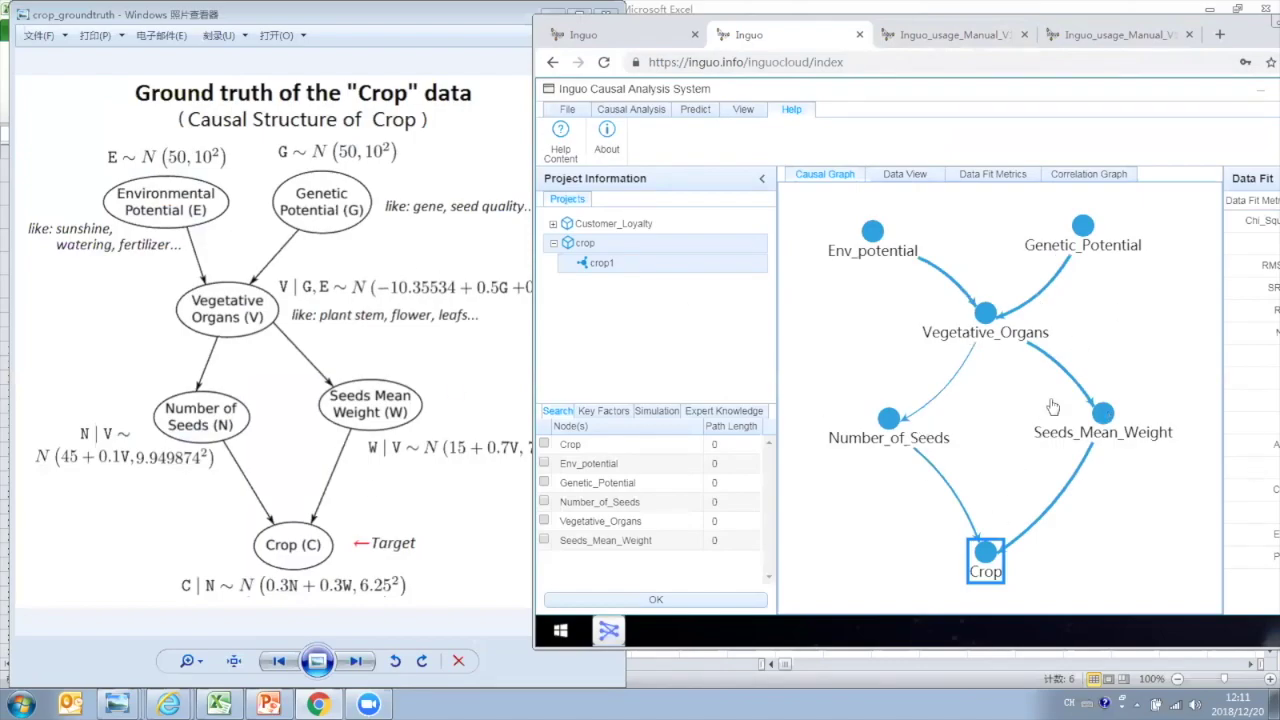
{"action": "left_click", "coordinate": [870, 398]}
{"action": "left_click", "coordinate": [219, 704]}
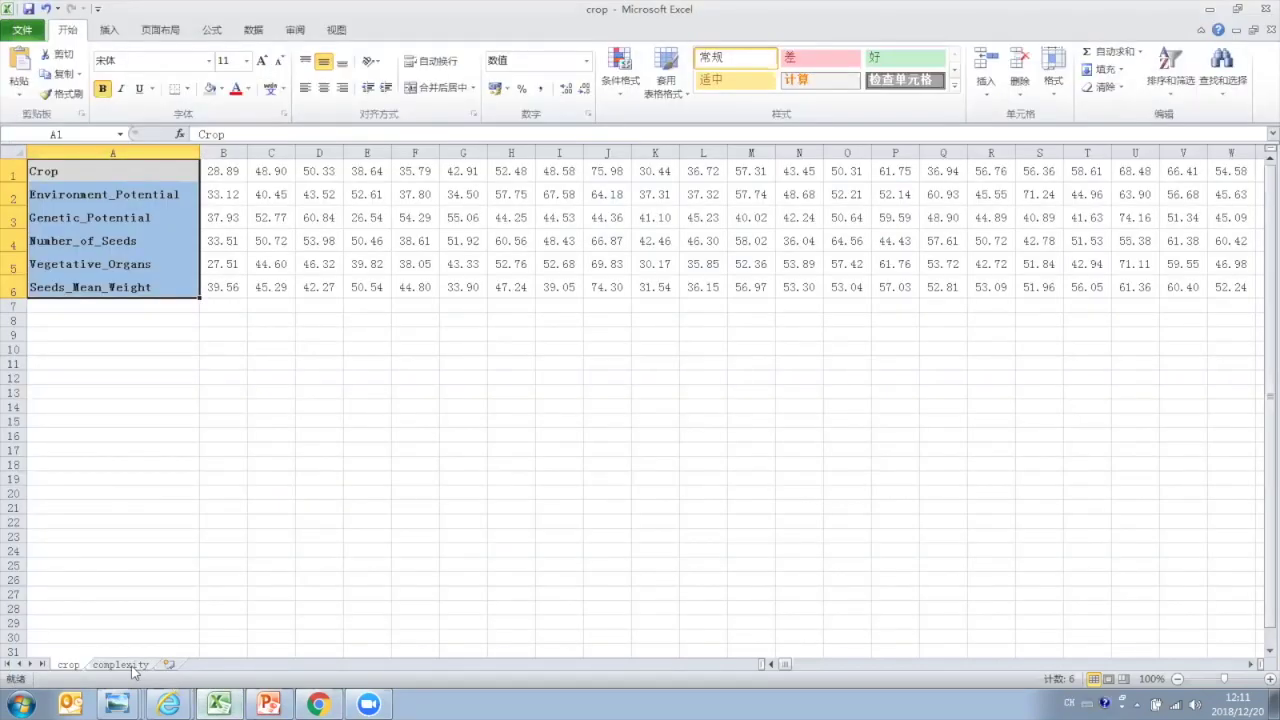
Check the complexity sheet's 14,348,907 possible patterns, then minimize Excel.
{"action": "left_click", "coordinate": [150, 665]}
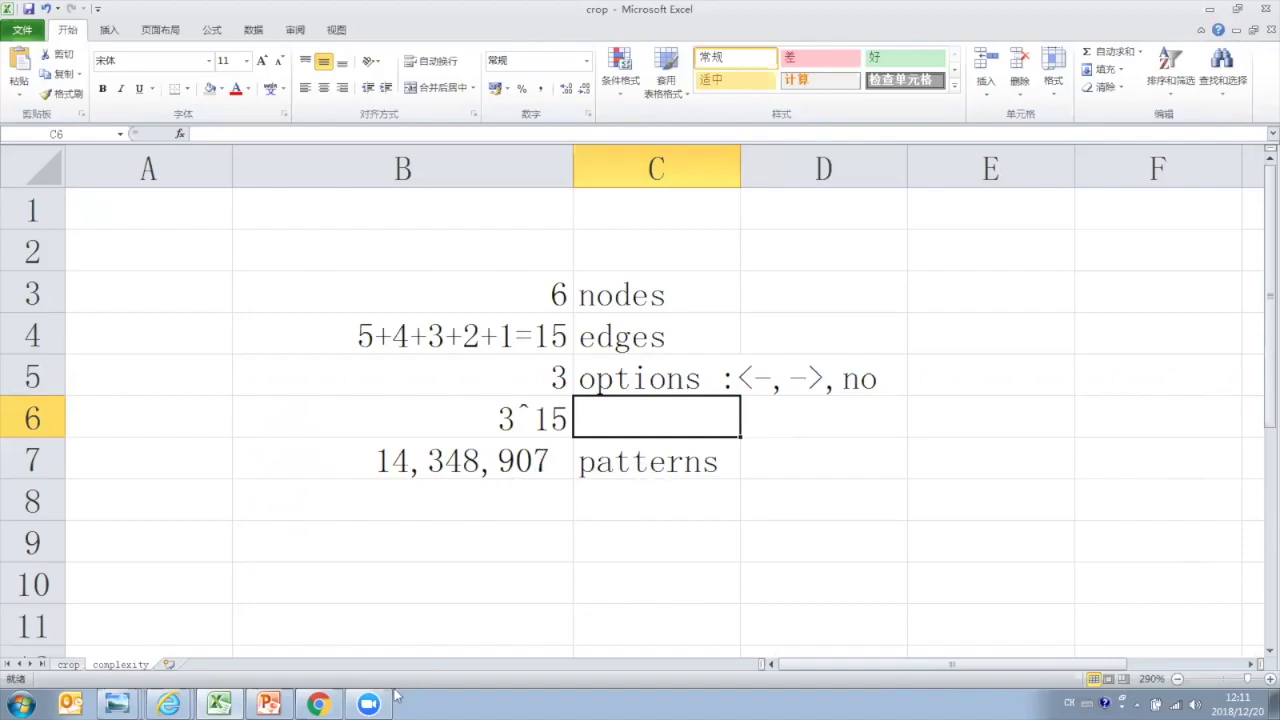
{"action": "left_click", "coordinate": [1210, 8]}
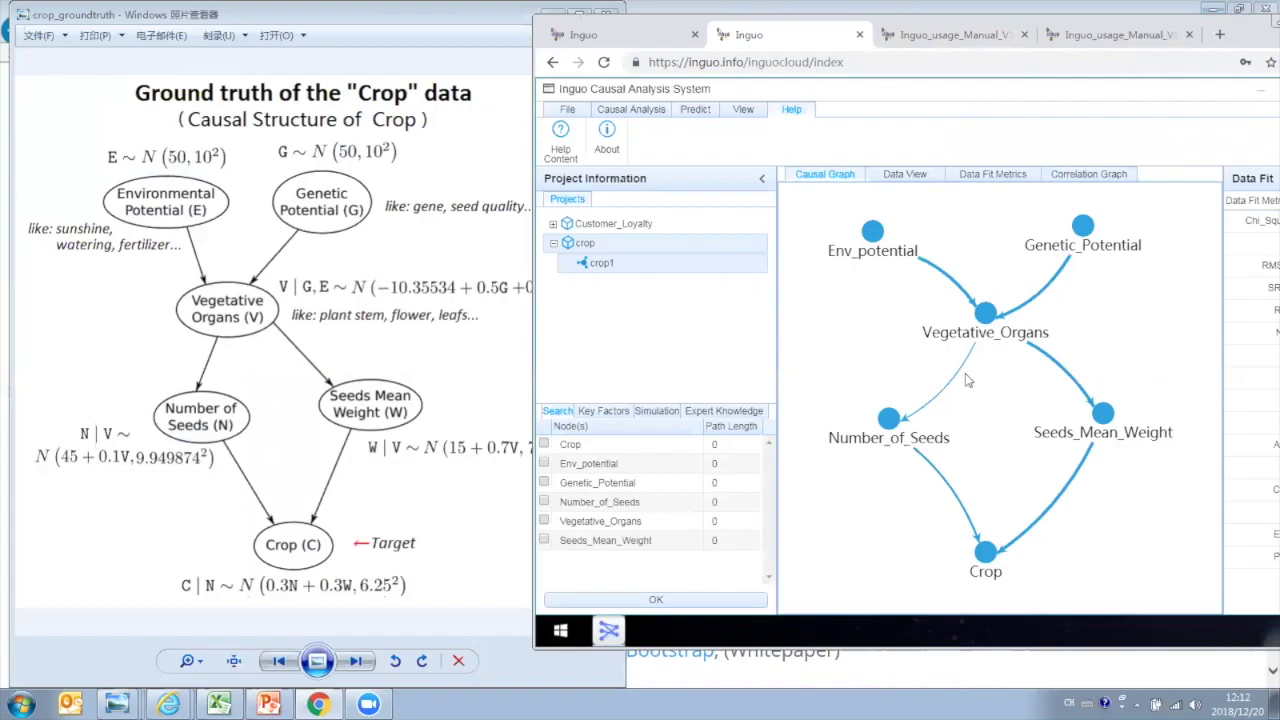
Show edge weights on the crop1 graph and bring up the Crop node's editing menu.
{"action": "left_click", "coordinate": [753, 111]}
{"action": "left_click", "coordinate": [865, 149]}
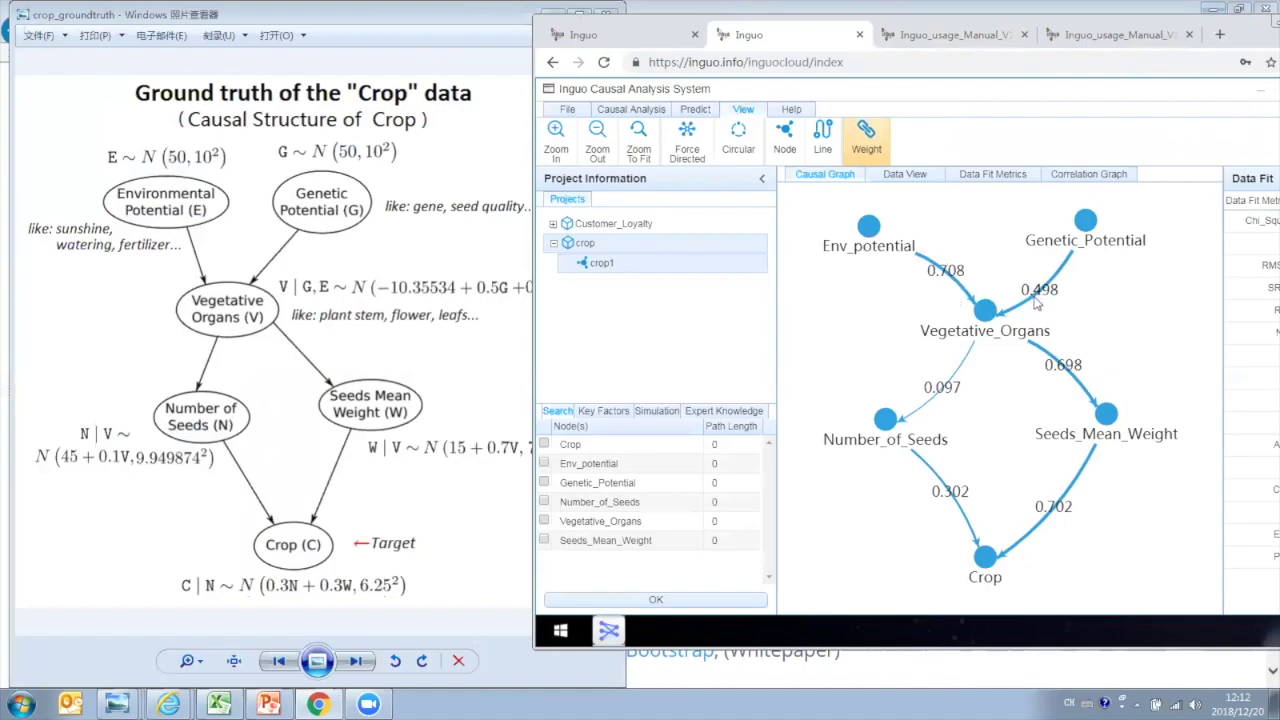
{"action": "mouse_move", "coordinate": [1038, 300]}
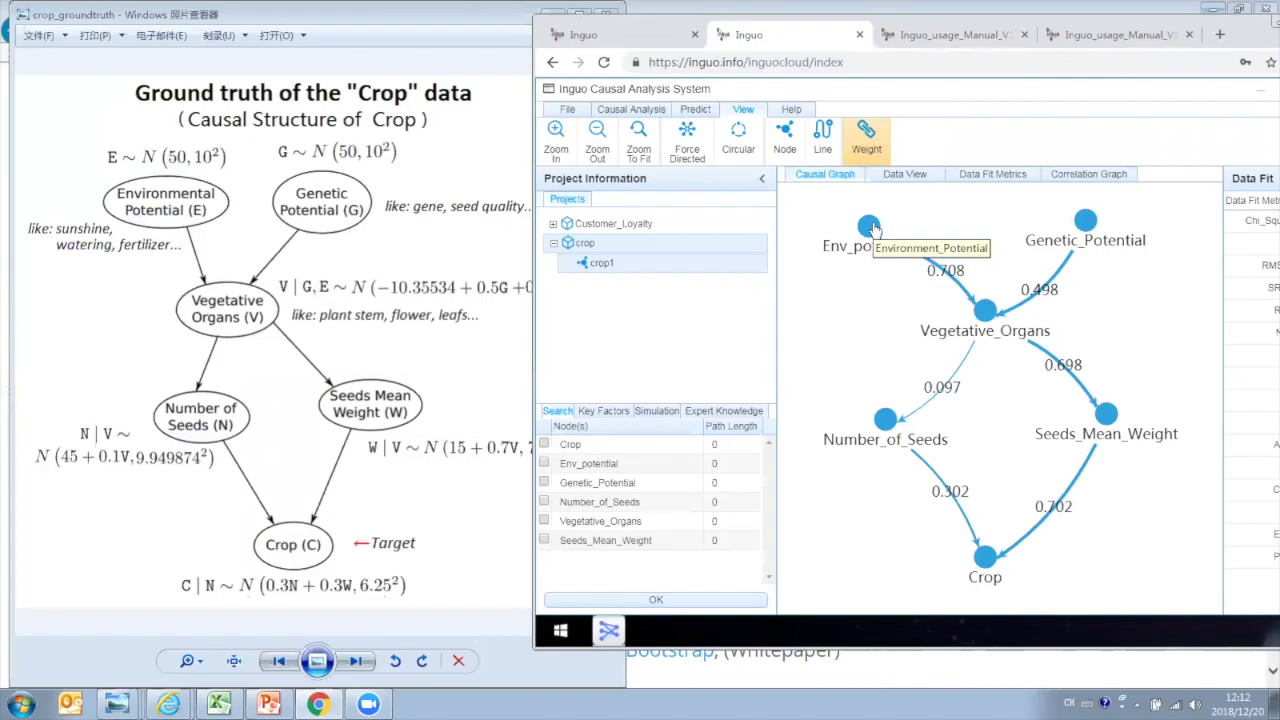
{"action": "left_click", "coordinate": [985, 565]}
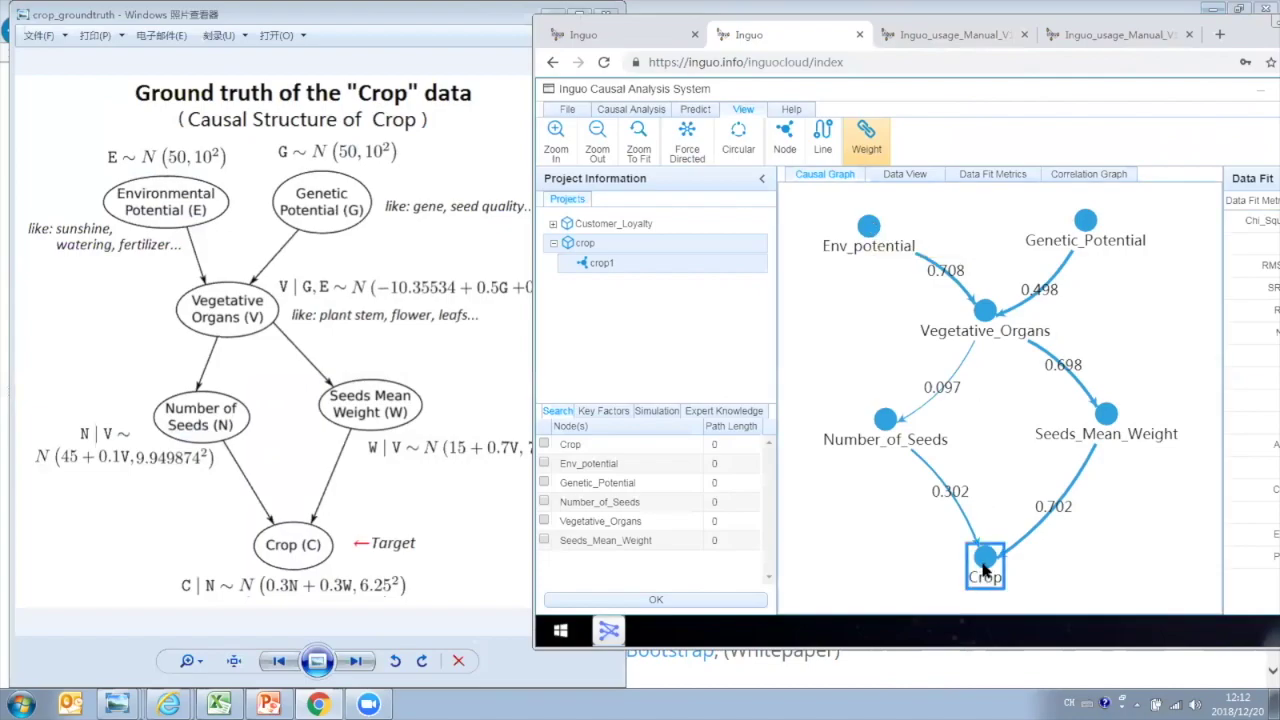
{"action": "right_click", "coordinate": [987, 563]}
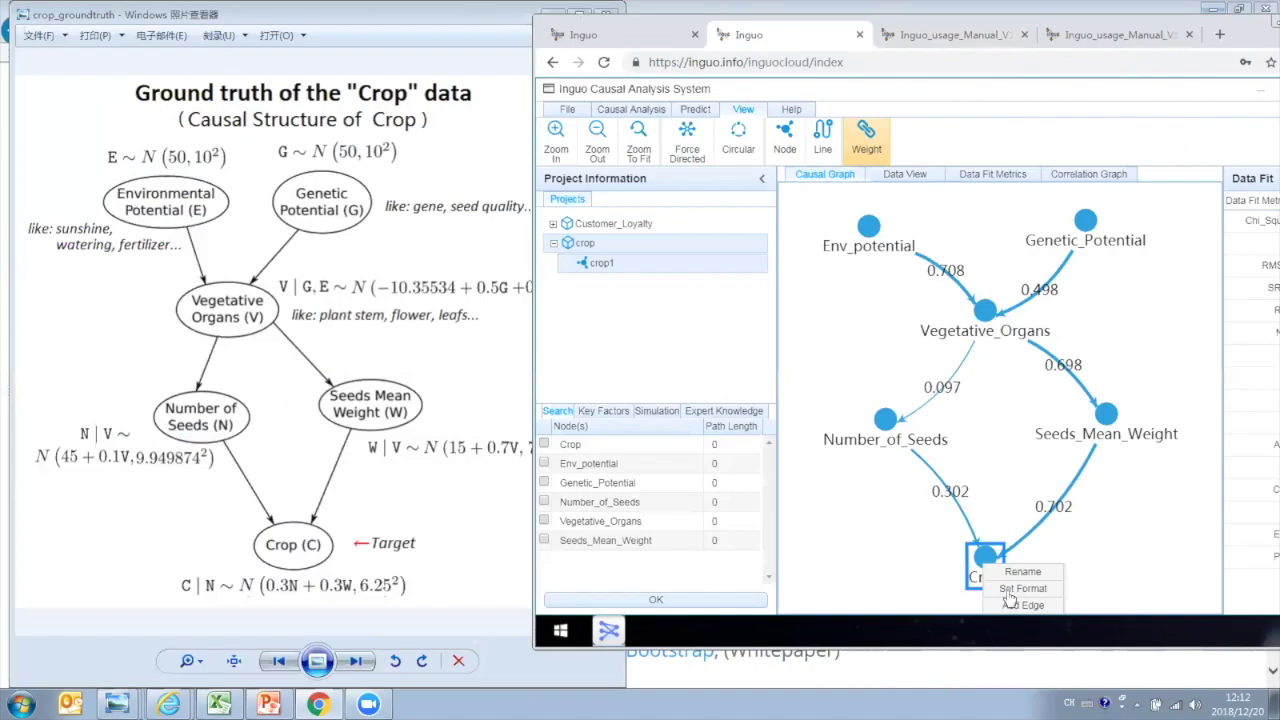
Set Format on Crop to Diamond shape, size 30, red colour, then maximize the Inguo window.
{"action": "left_click", "coordinate": [1015, 590]}
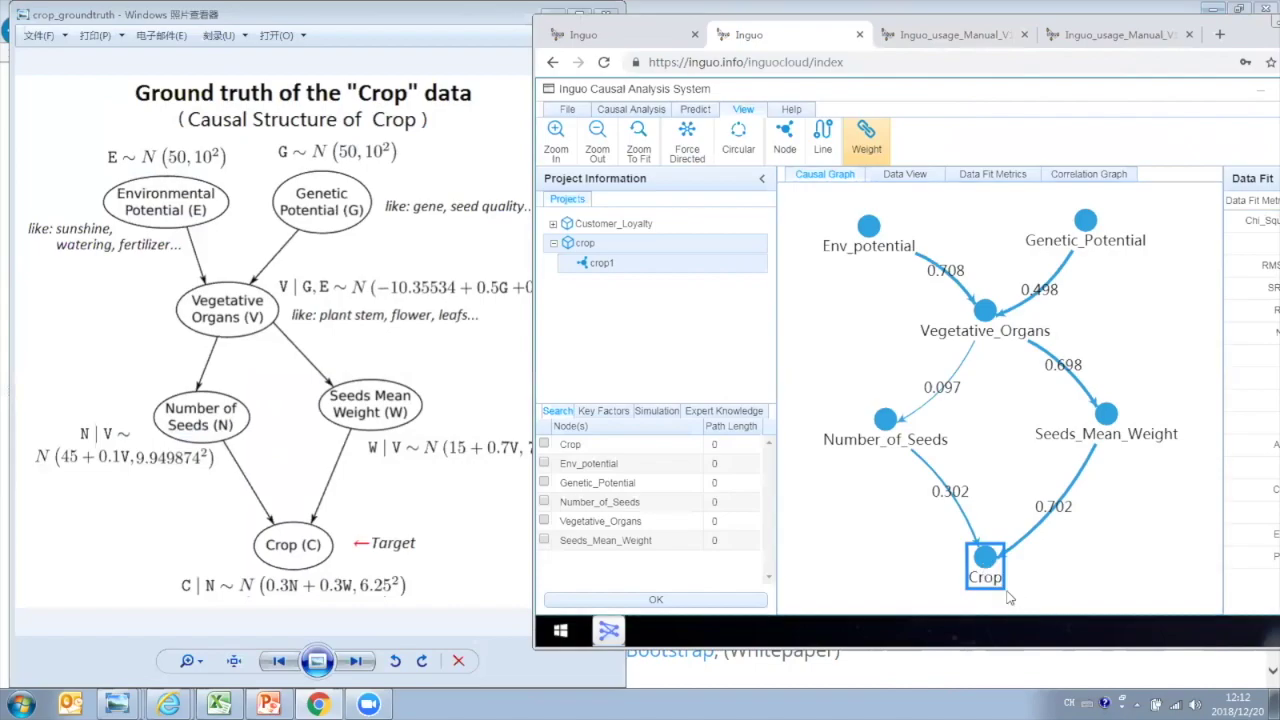
{"action": "left_click", "coordinate": [942, 350]}
{"action": "left_click", "coordinate": [940, 386]}
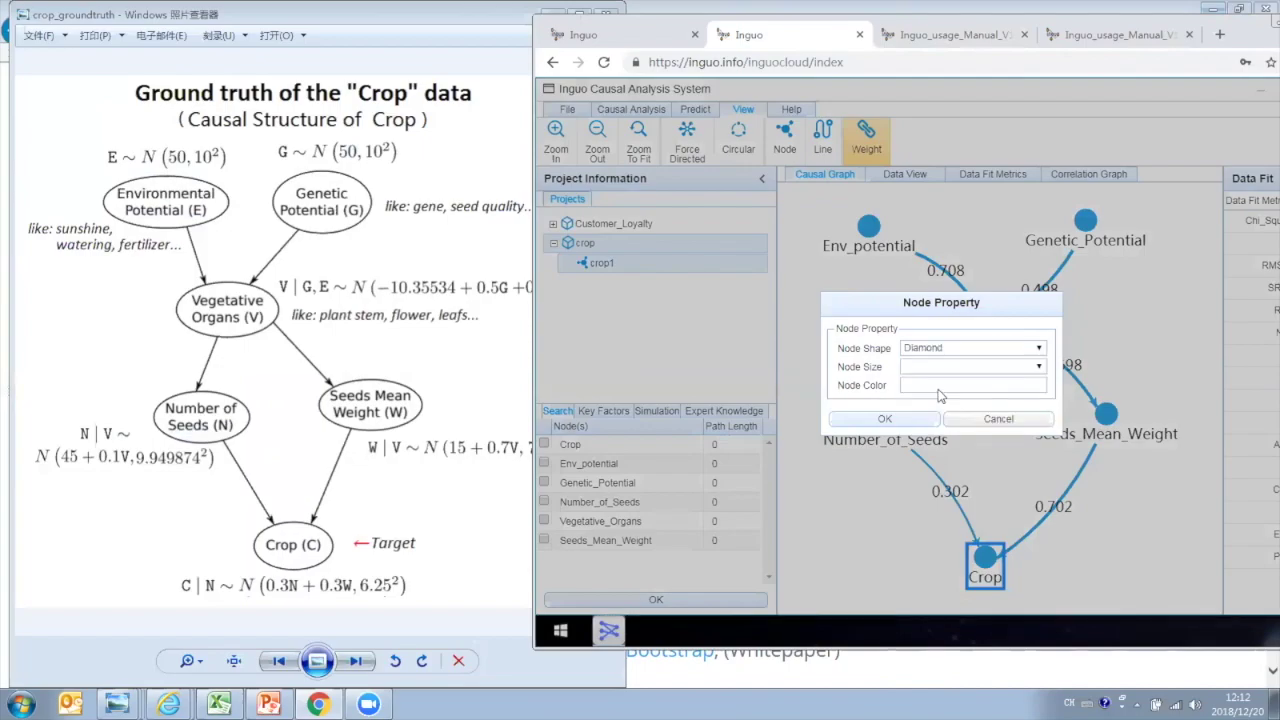
{"action": "left_click", "coordinate": [940, 368]}
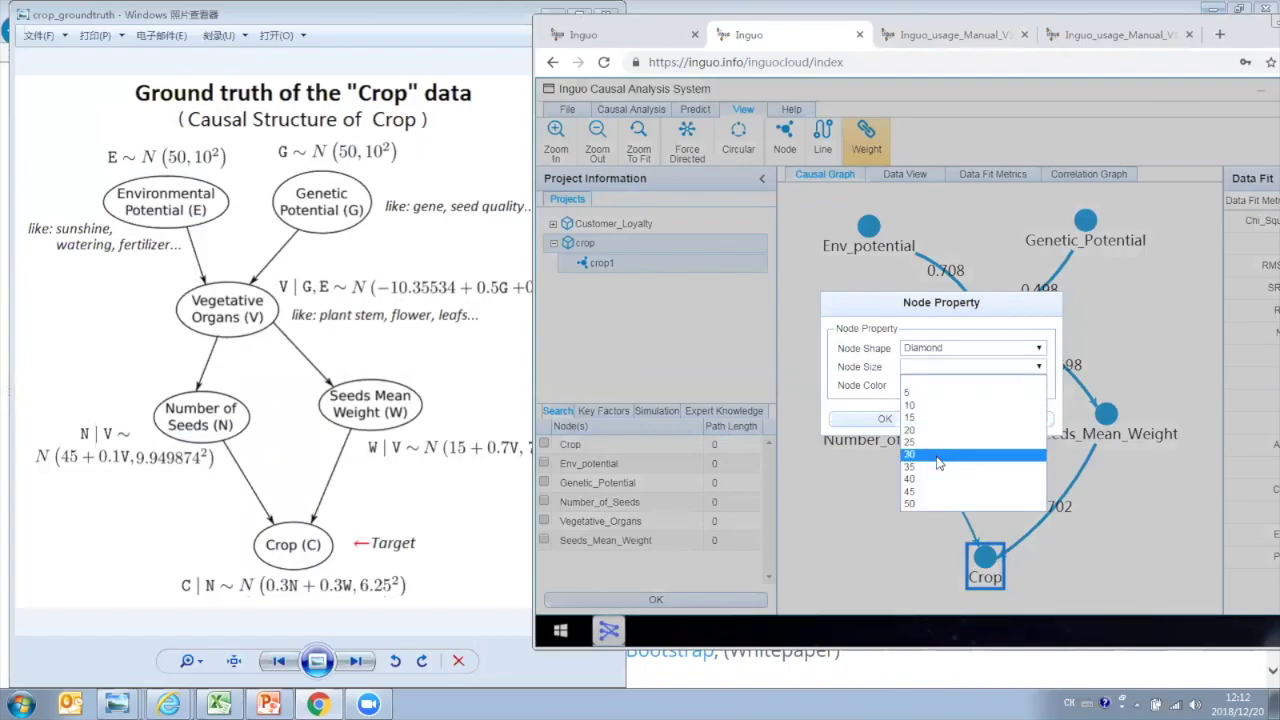
{"action": "left_click", "coordinate": [940, 458]}
{"action": "left_click", "coordinate": [929, 387]}
{"action": "left_click", "coordinate": [915, 468]}
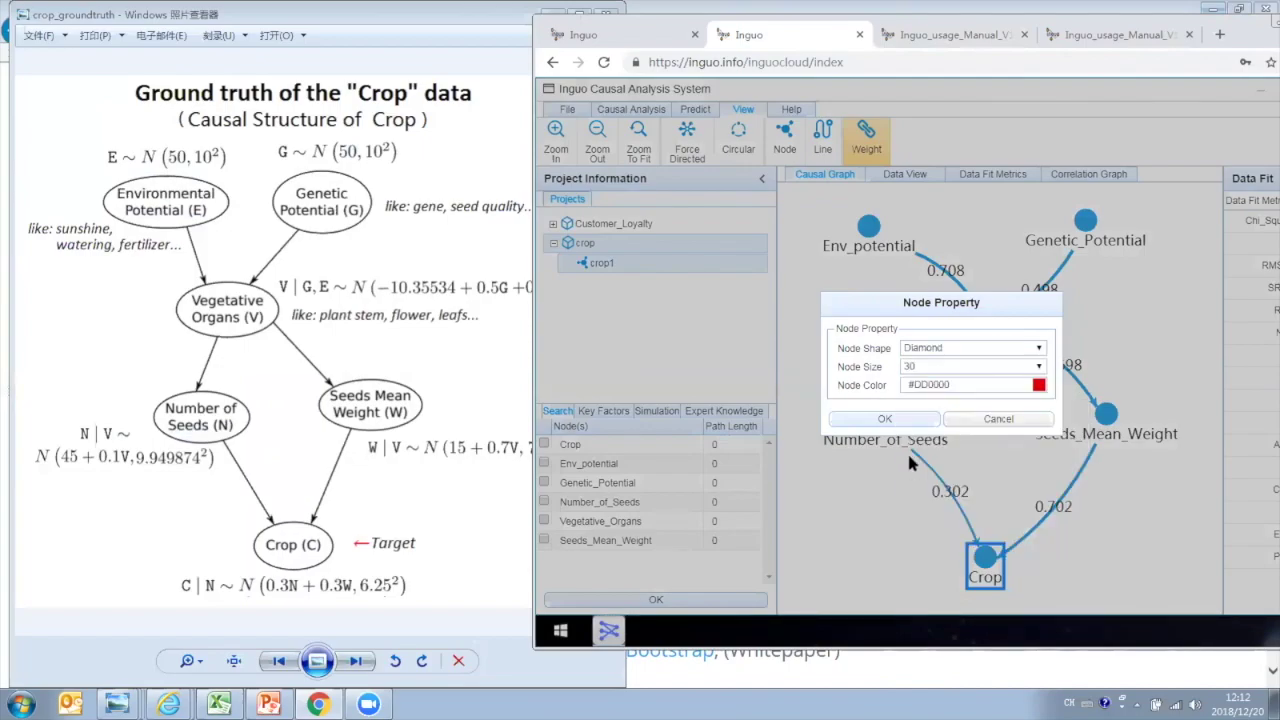
{"action": "left_click", "coordinate": [897, 418]}
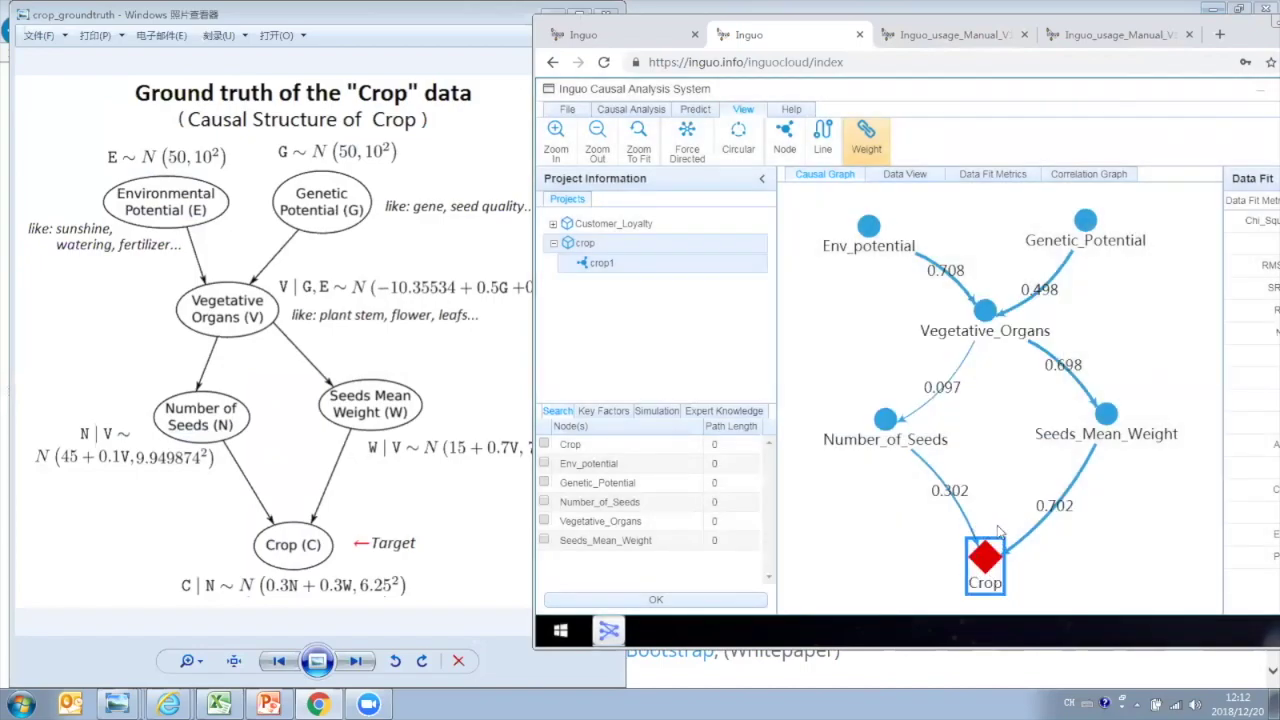
{"action": "double_click", "coordinate": [1243, 35]}
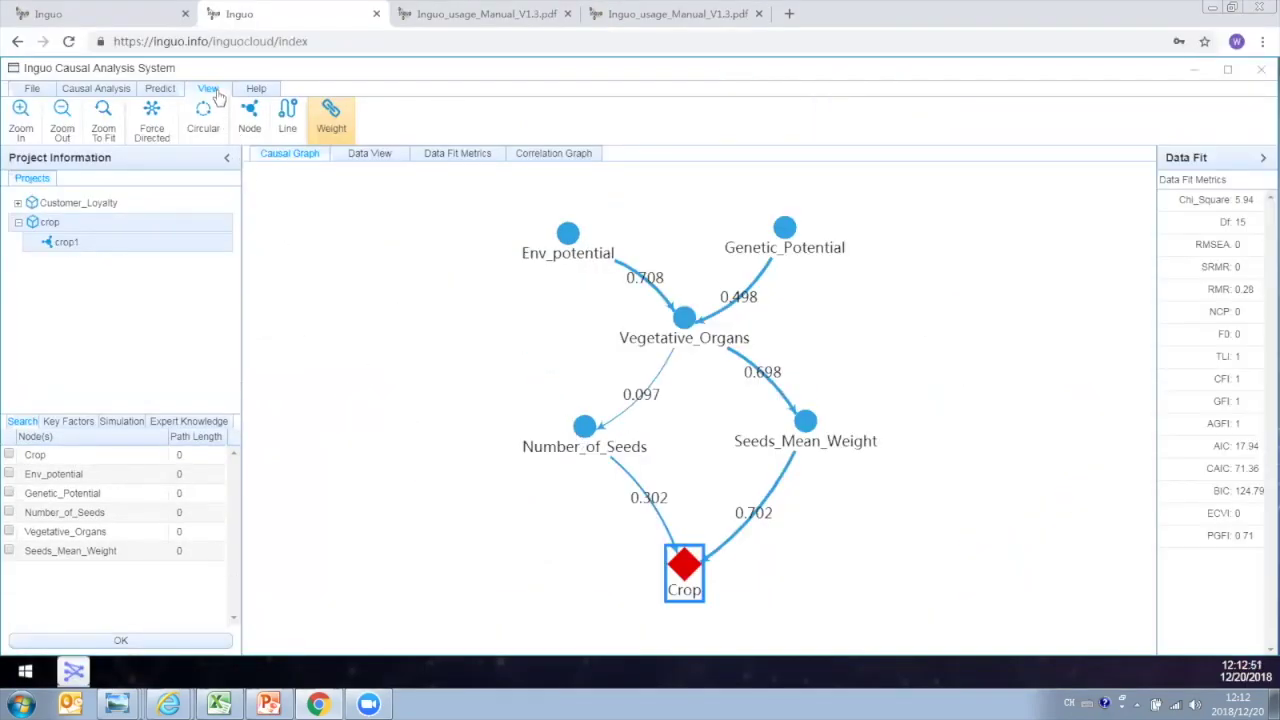
Save the crop project's current causal graph via Causal Analysis > Save Graph.
{"action": "left_click", "coordinate": [108, 229]}
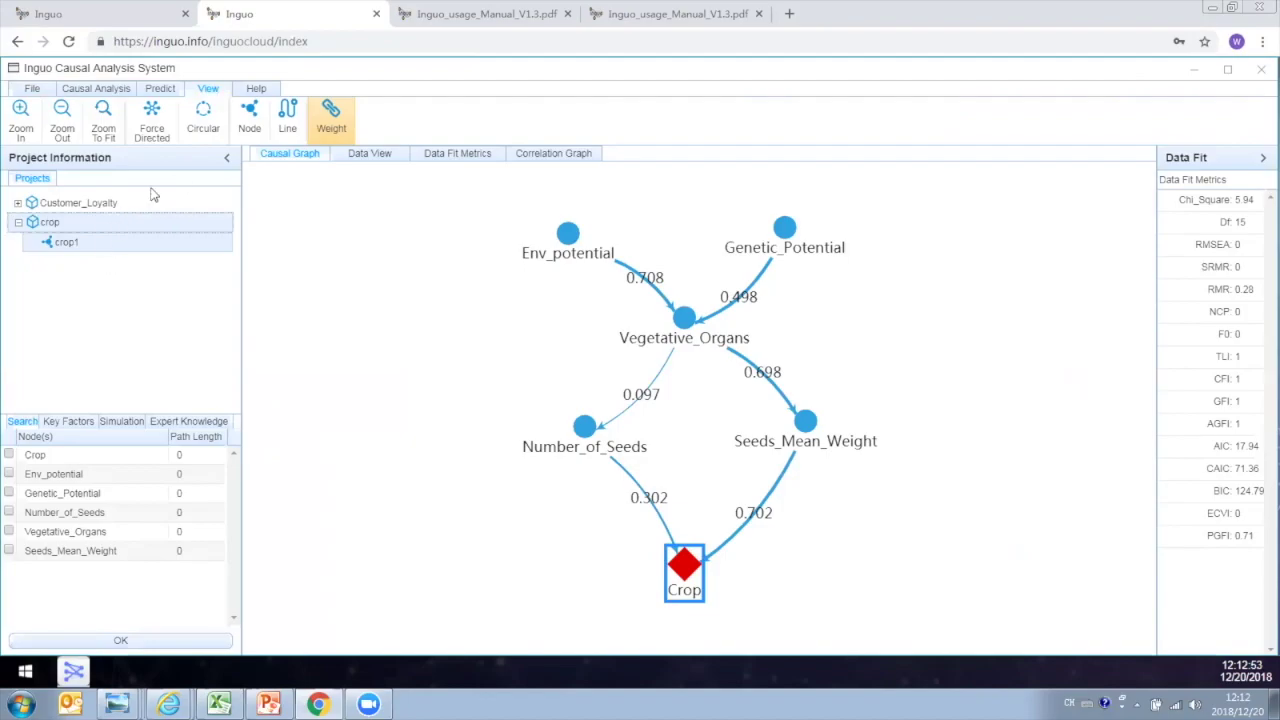
{"action": "left_click", "coordinate": [114, 89]}
{"action": "left_click", "coordinate": [80, 118]}
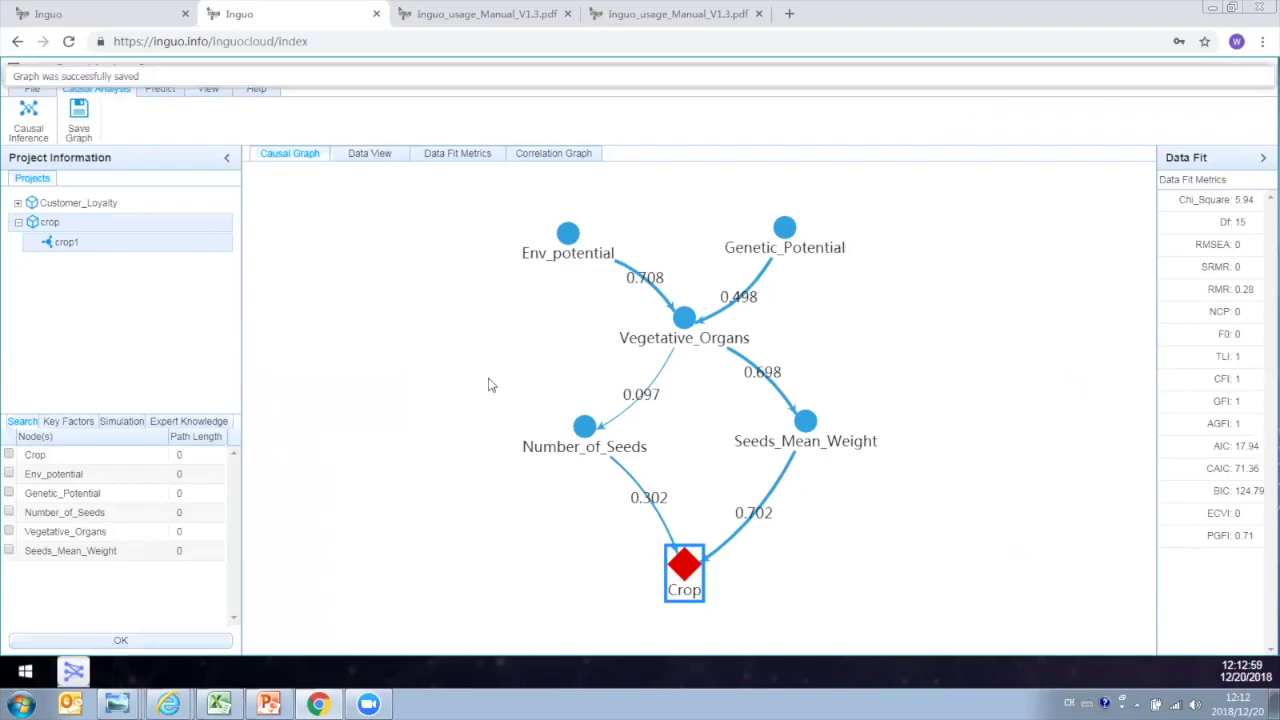
Rerun Causal Inference on crop with CSD_Cont_fast and compare the new crop2 graph with crop1.
{"action": "right_click", "coordinate": [110, 228]}
{"action": "left_click", "coordinate": [148, 240]}
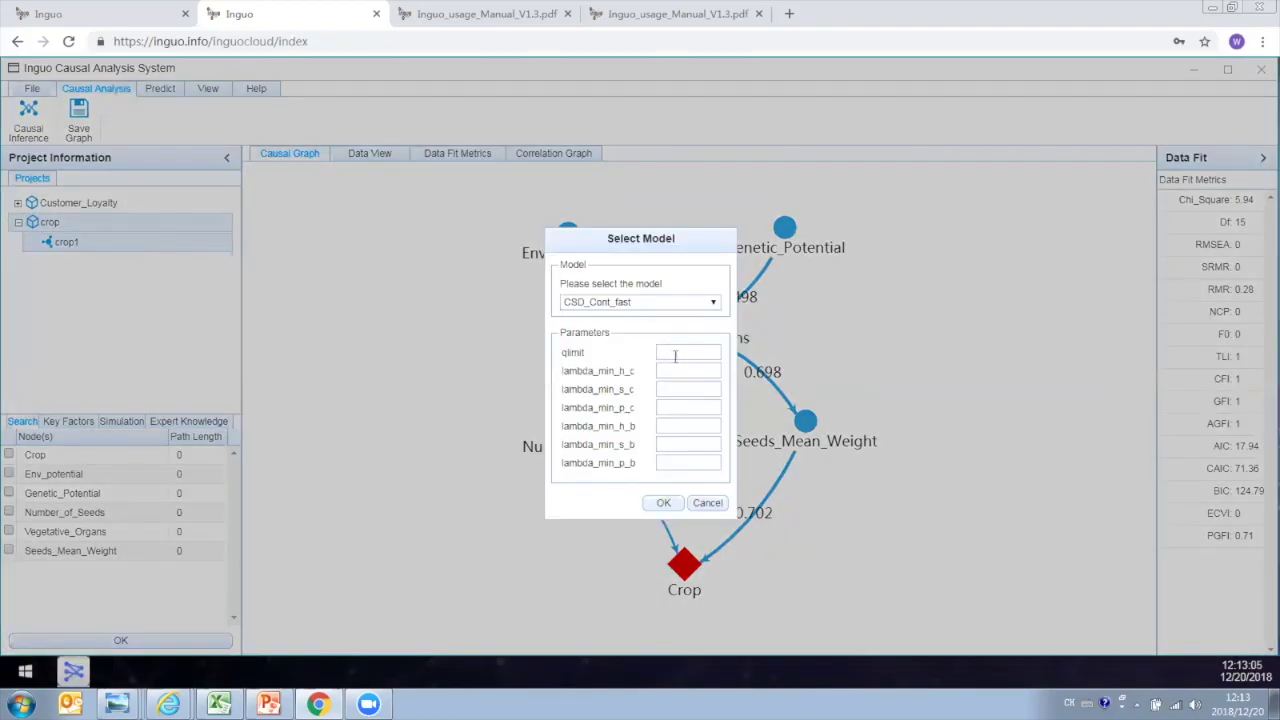
{"action": "left_click", "coordinate": [663, 503]}
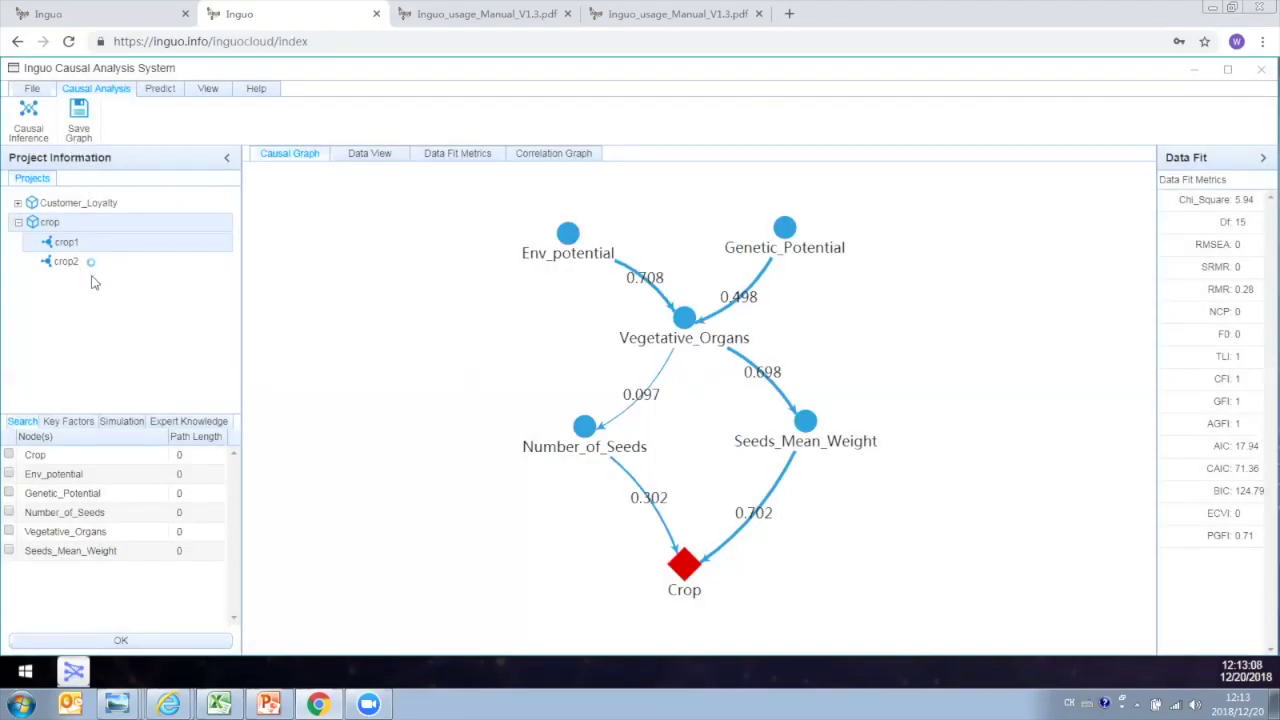
{"action": "left_click", "coordinate": [90, 262]}
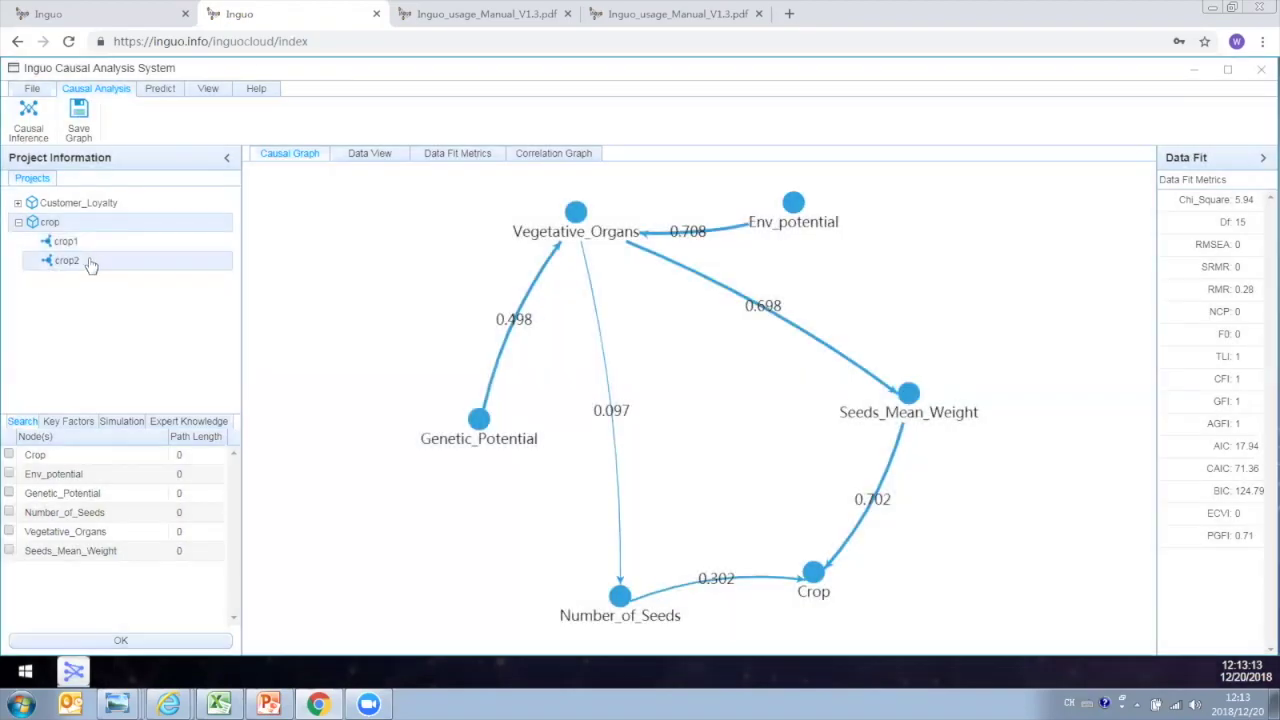
{"action": "left_click", "coordinate": [87, 247]}
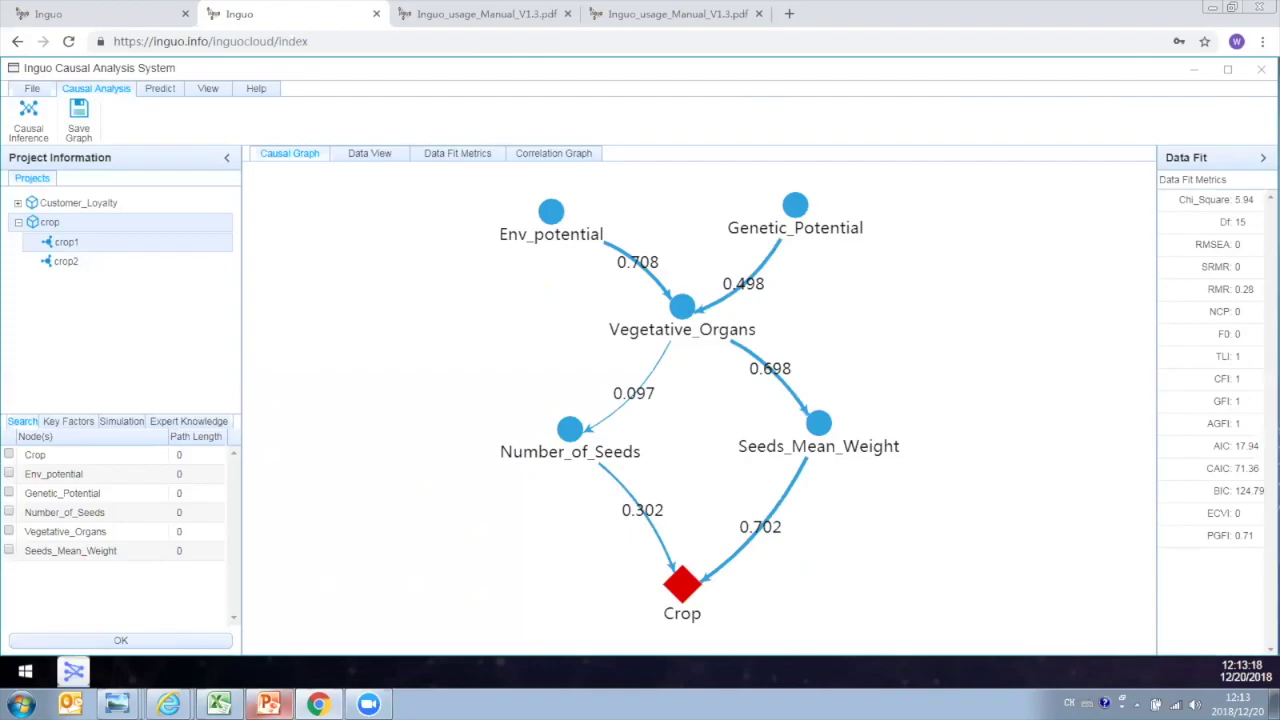
{"action": "left_click", "coordinate": [268, 704]}
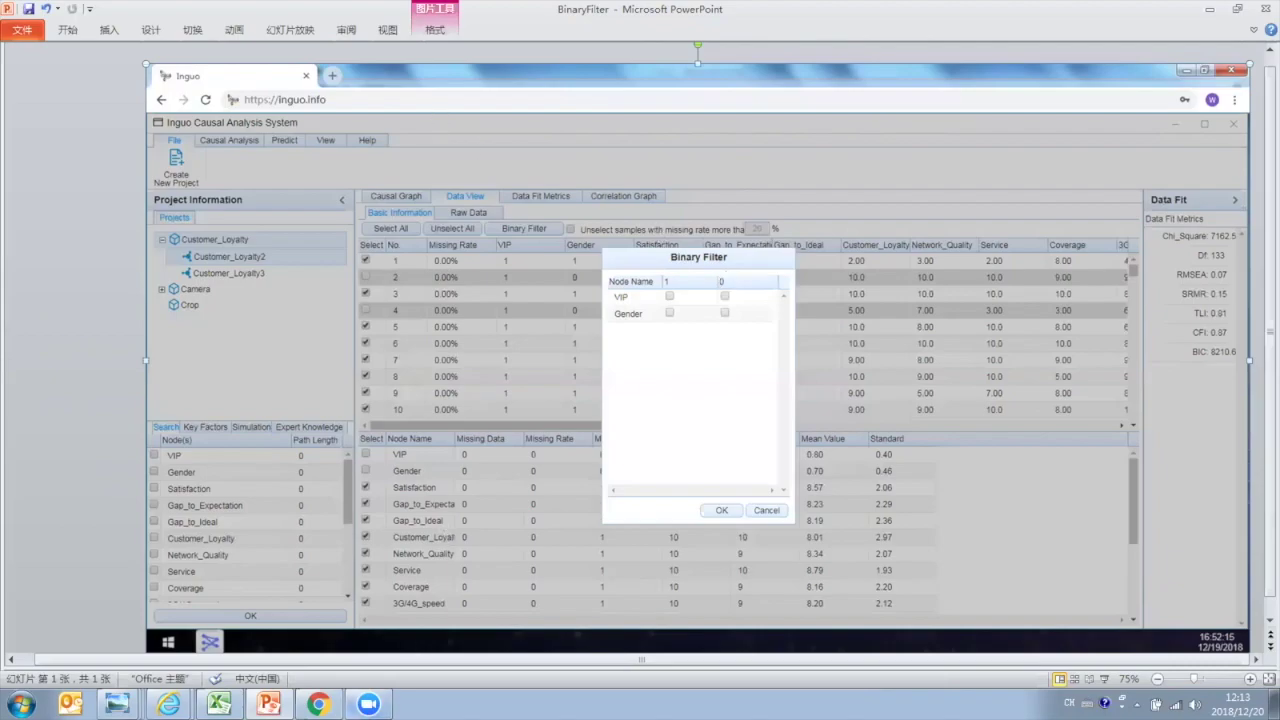
{"action": "left_click", "coordinate": [318, 704]}
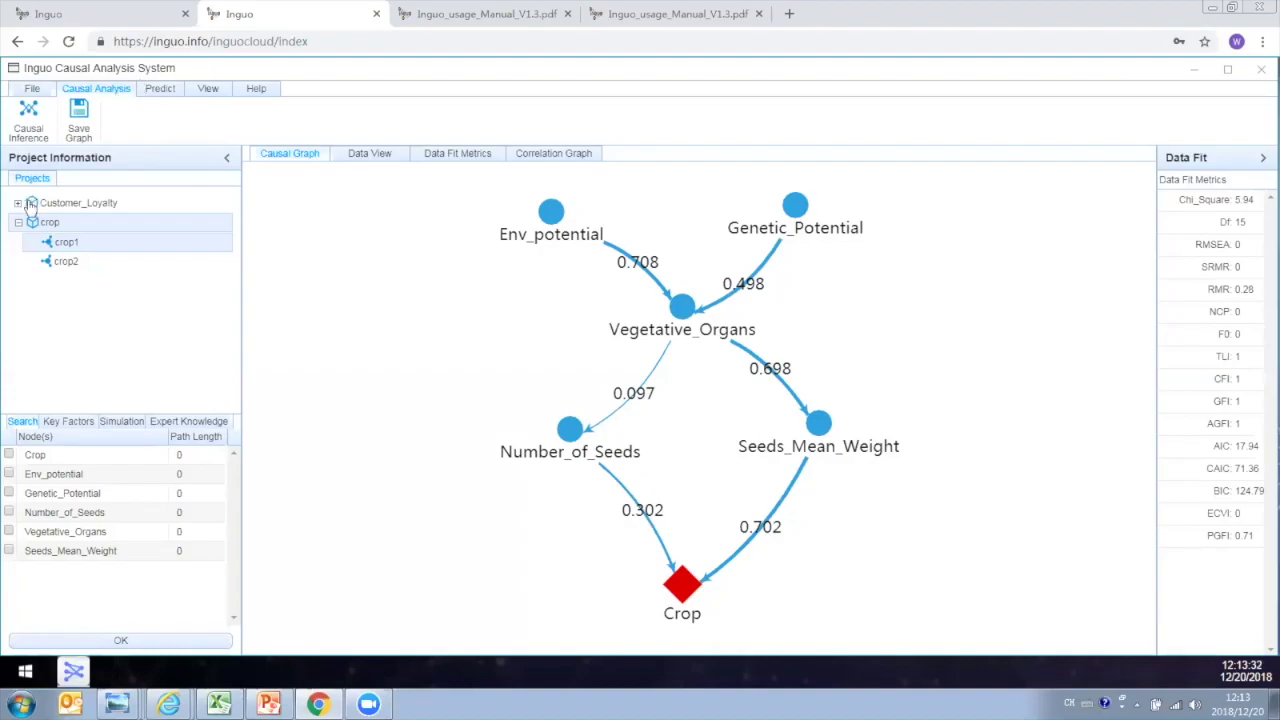
Open Customer_Loyalty1's Data View, scroll through its table, then show its causal graph.
{"action": "left_click", "coordinate": [18, 222]}
{"action": "left_click", "coordinate": [17, 203]}
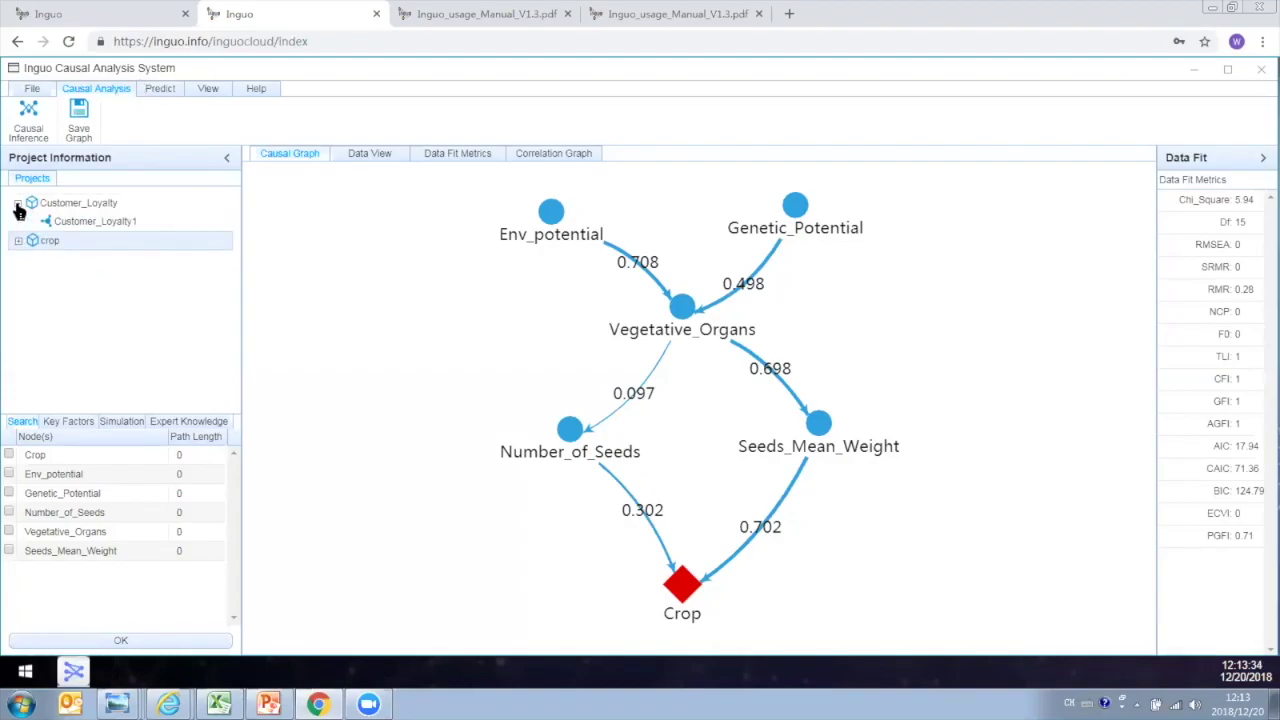
{"action": "double_click", "coordinate": [60, 221]}
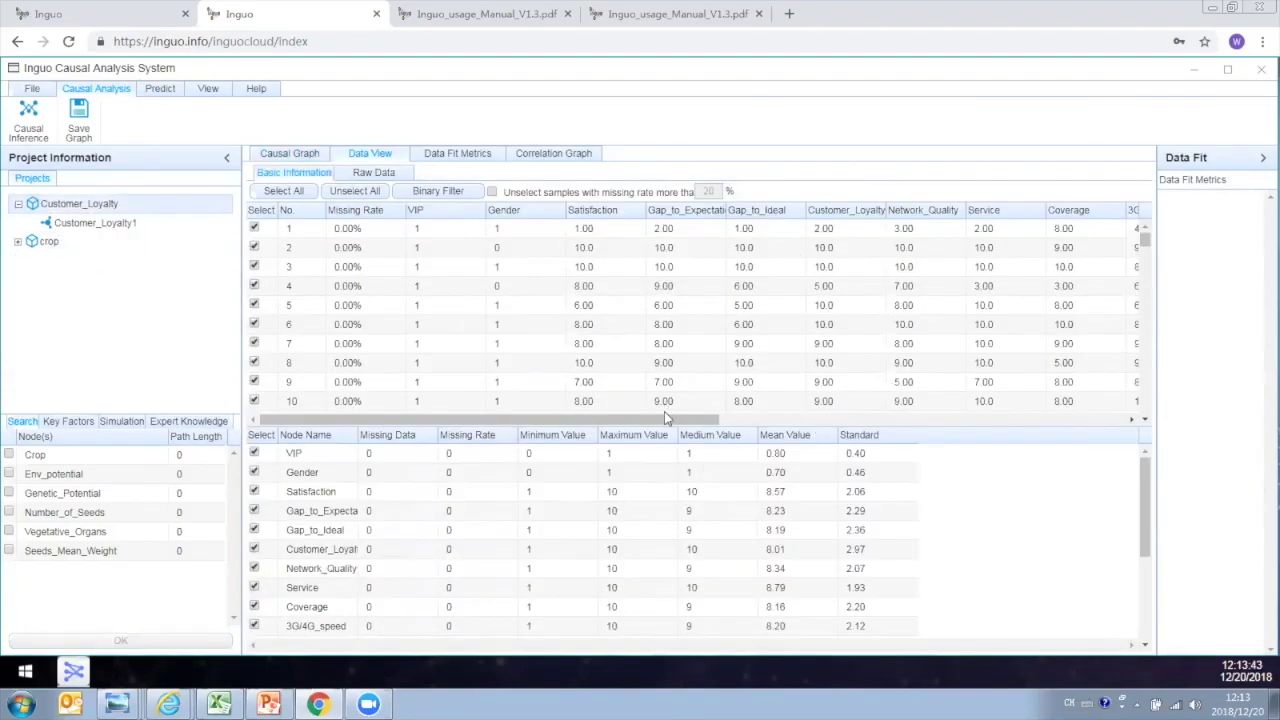
{"action": "mouse_move", "coordinate": [664, 418]}
{"action": "left_mouse_down"}
{"action": "mouse_move", "coordinate": [846, 420]}
{"action": "mouse_move", "coordinate": [1014, 455]}
{"action": "left_mouse_up"}
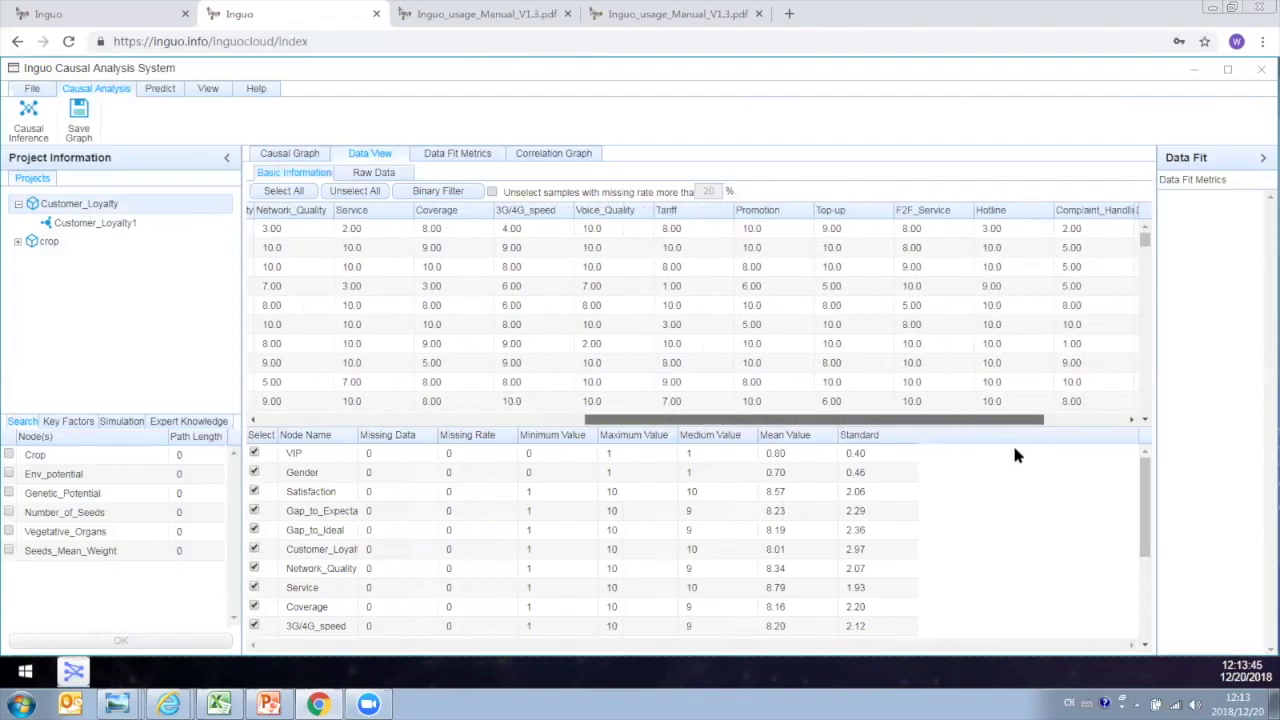
{"action": "scroll", "coordinate": [855, 375], "scroll_direction": "left", "scroll_amount": 8}
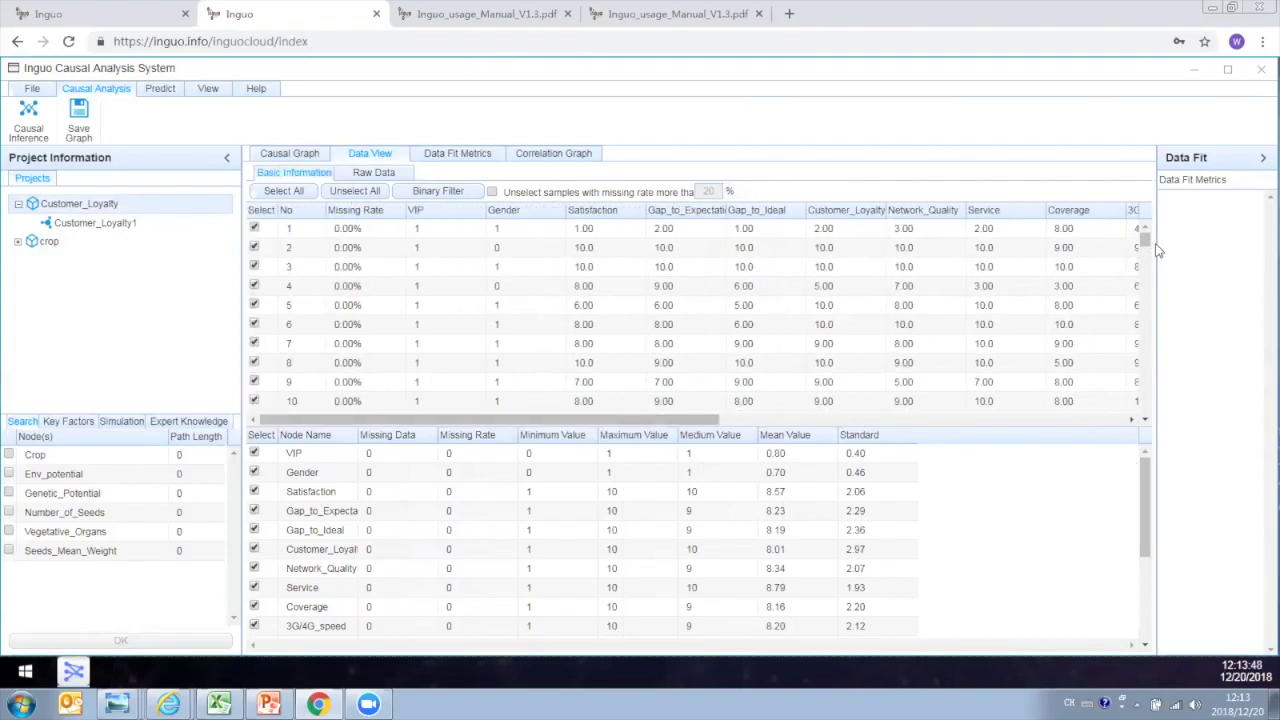
{"action": "mouse_move", "coordinate": [1146, 236]}
{"action": "left_mouse_down"}
{"action": "mouse_move", "coordinate": [1166, 310]}
{"action": "mouse_move", "coordinate": [1163, 420]}
{"action": "mouse_move", "coordinate": [1135, 277]}
{"action": "mouse_move", "coordinate": [1147, 206]}
{"action": "left_mouse_up"}
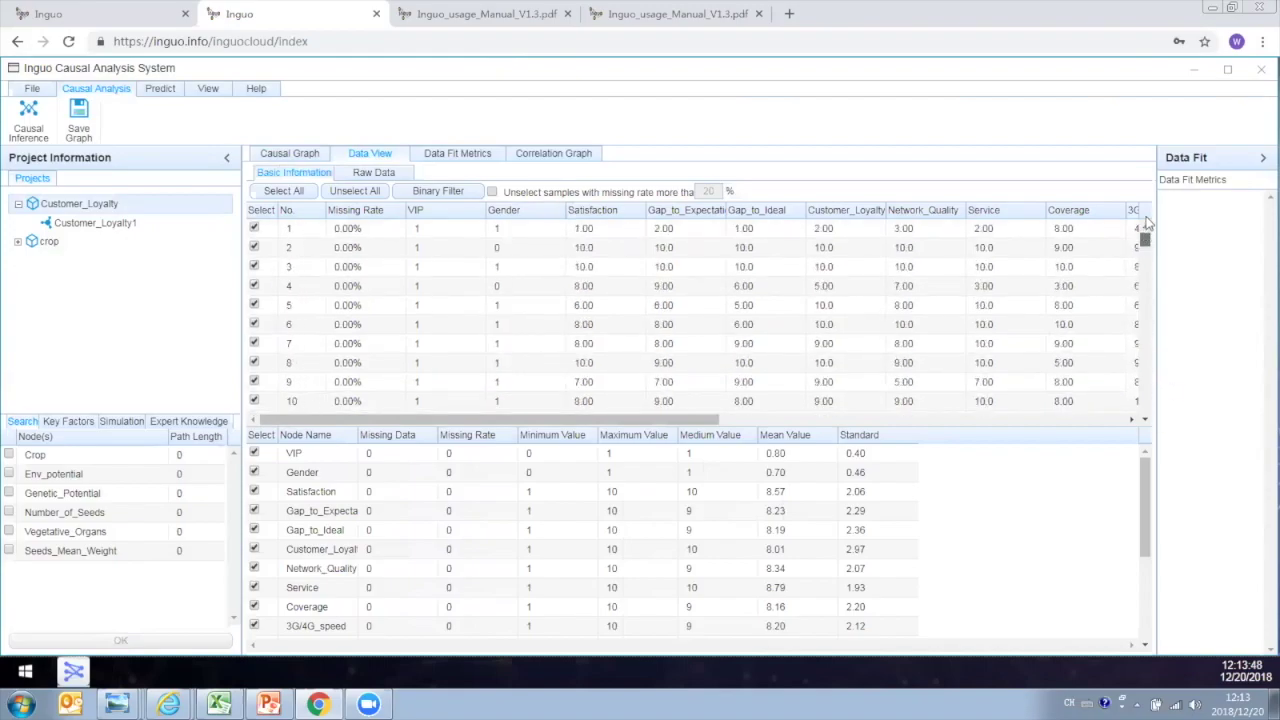
{"action": "left_click", "coordinate": [68, 422]}
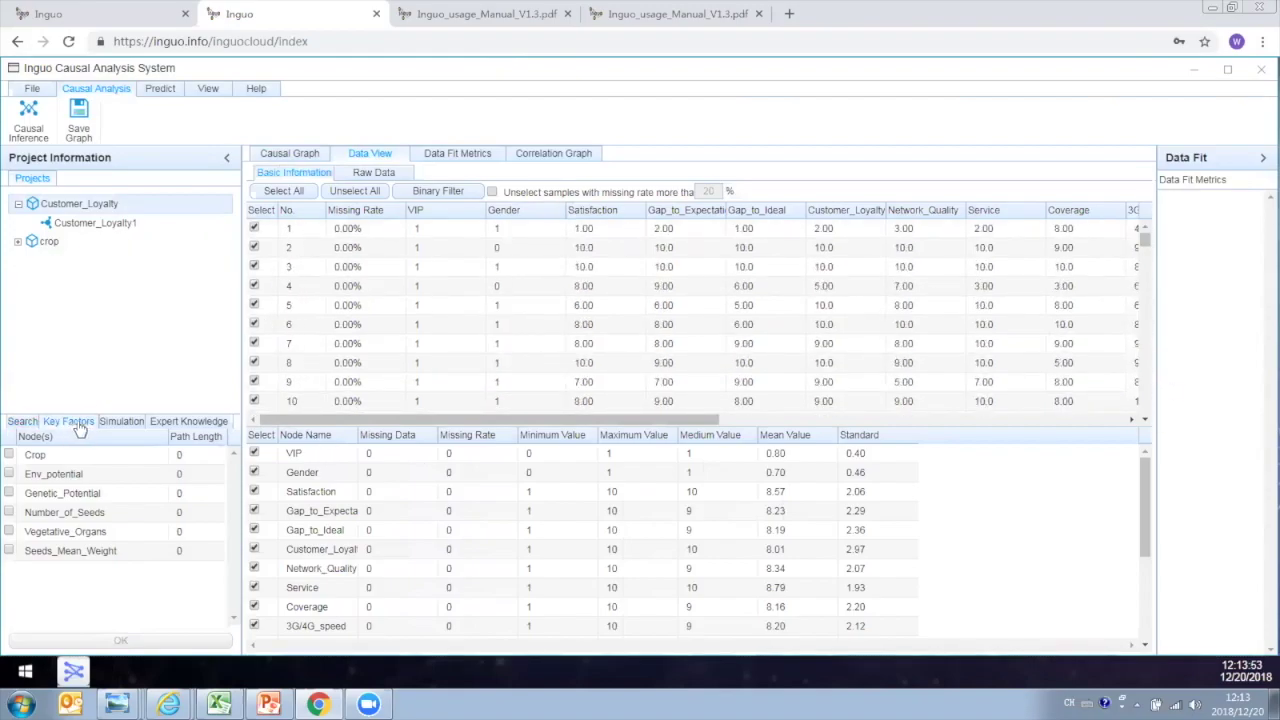
{"action": "left_click", "coordinate": [23, 422]}
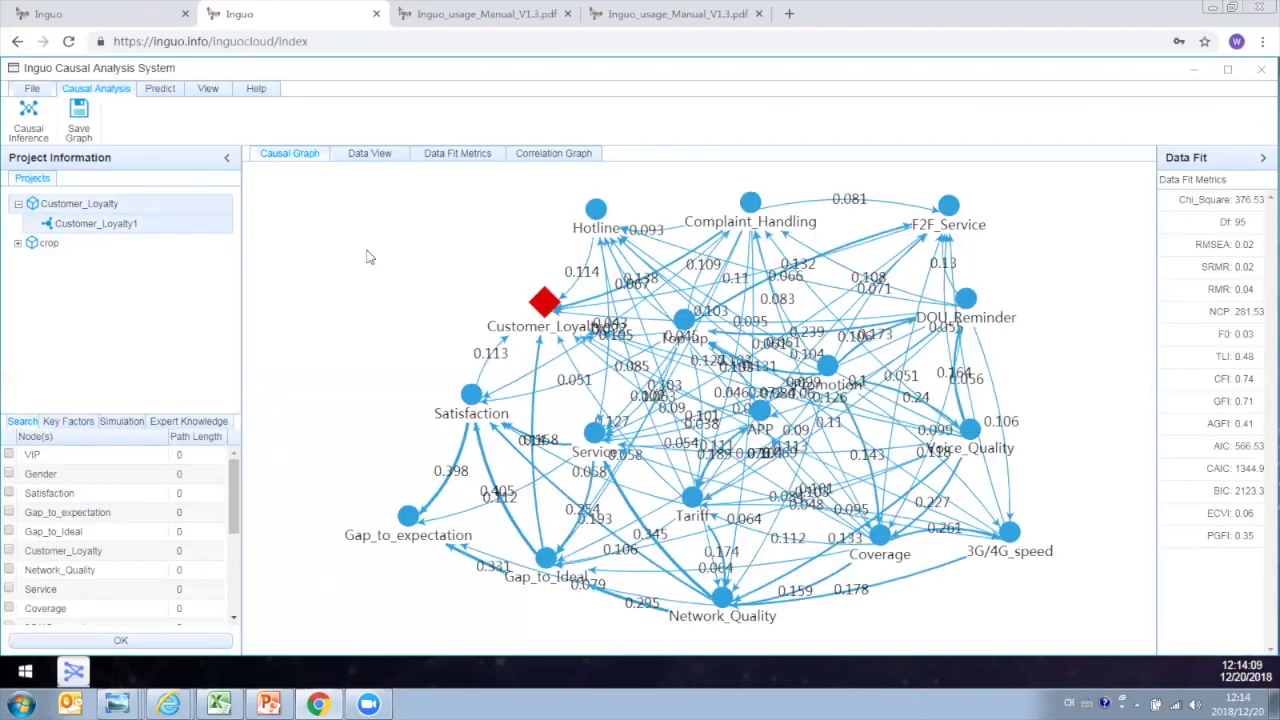
Apply the Line Property defaults and turn off edge Weight labels on Customer_Loyalty1.
{"action": "left_click", "coordinate": [208, 88]}
{"action": "left_click", "coordinate": [288, 118]}
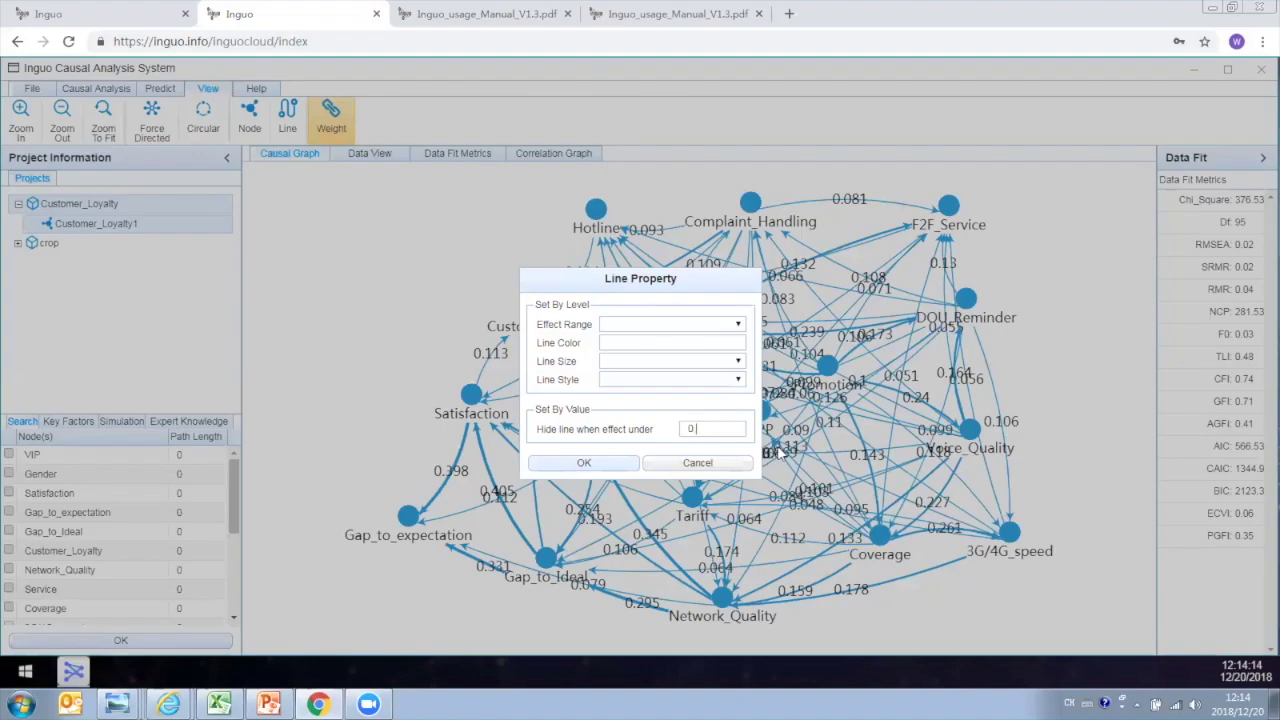
{"action": "left_click", "coordinate": [611, 464]}
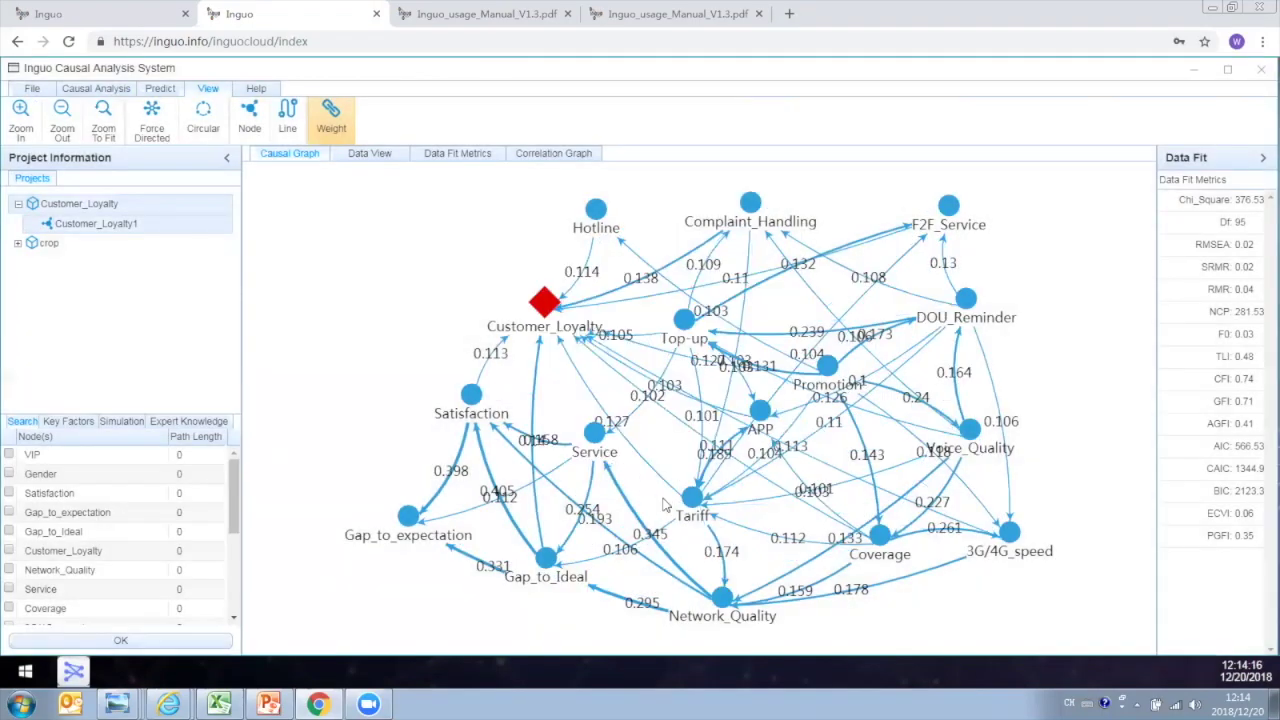
{"action": "left_click", "coordinate": [358, 122]}
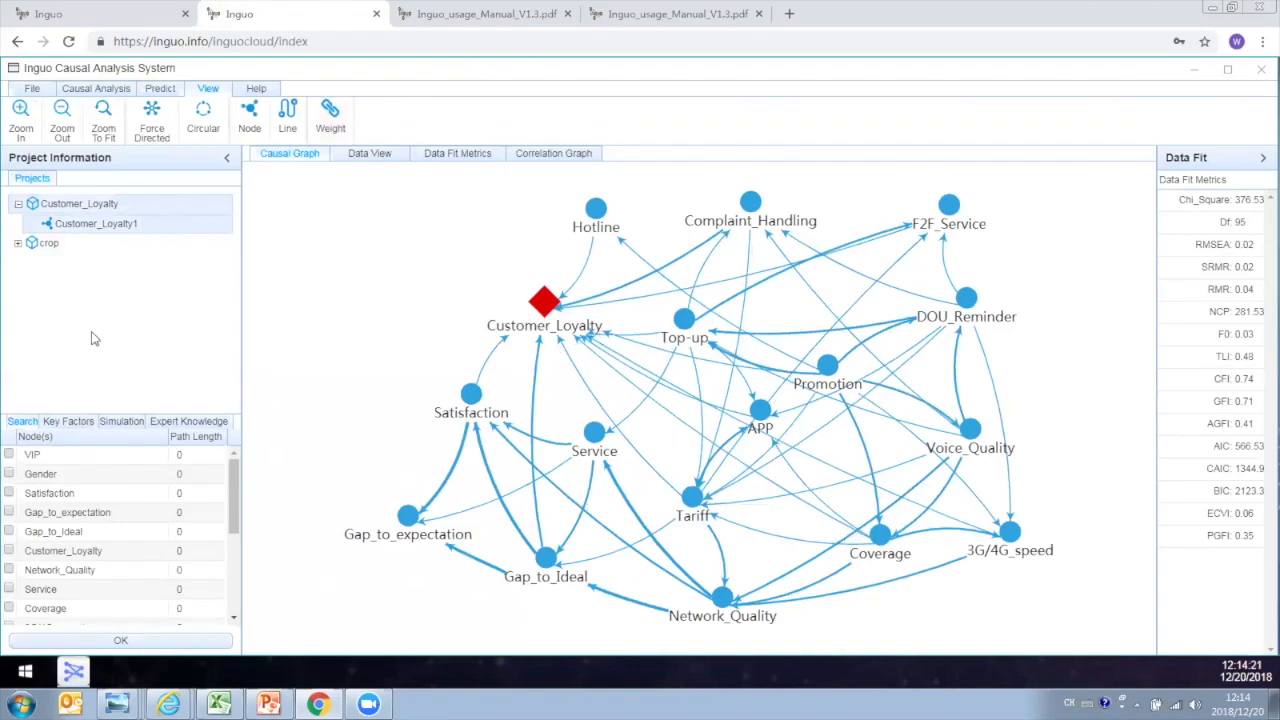
Rank the top 5 key factors for Customer_Loyalty and hide lines with effect under 0.1.
{"action": "left_click", "coordinate": [70, 421]}
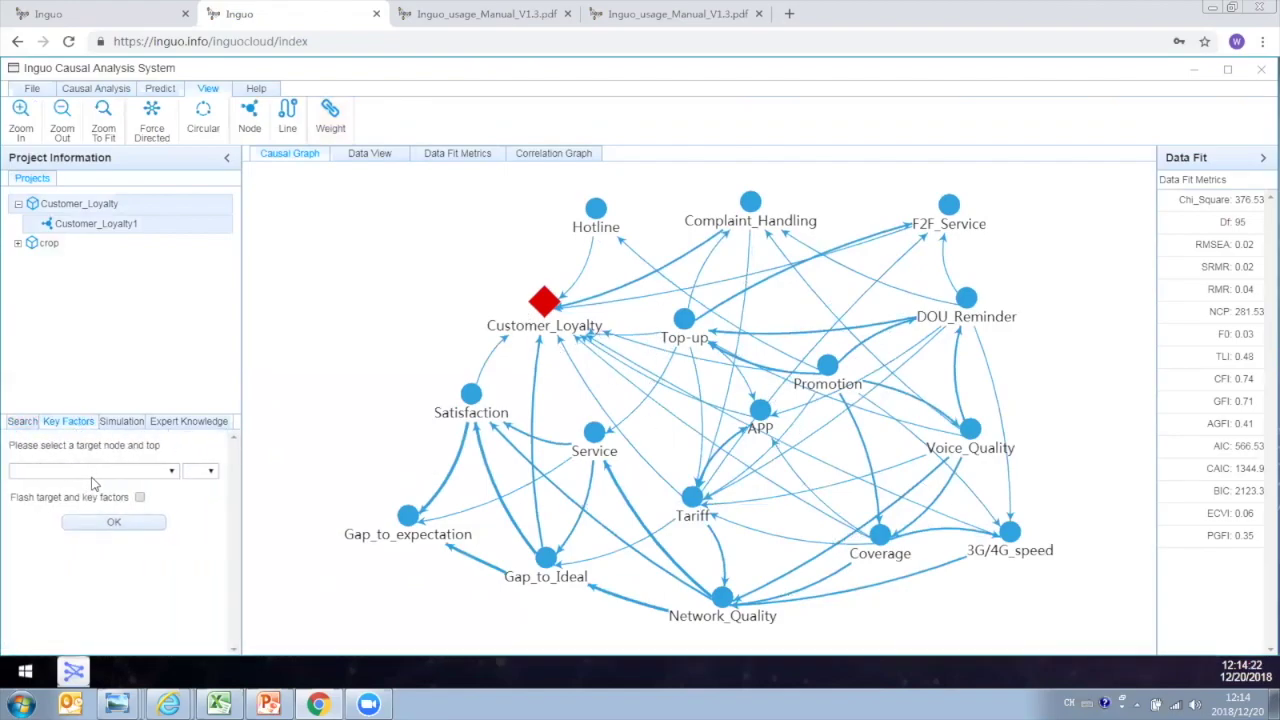
{"action": "left_click", "coordinate": [92, 471]}
{"action": "left_click", "coordinate": [138, 298]}
{"action": "left_click", "coordinate": [200, 471]}
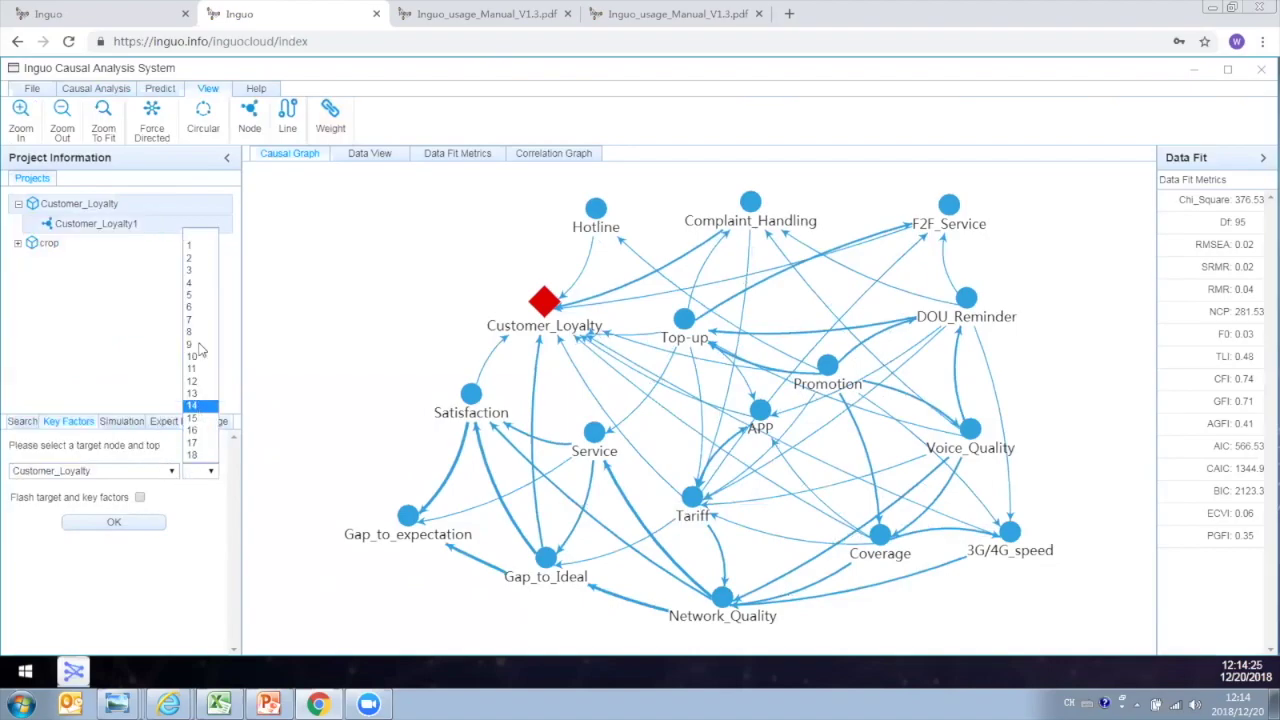
{"action": "left_click", "coordinate": [195, 292]}
{"action": "left_click", "coordinate": [130, 527]}
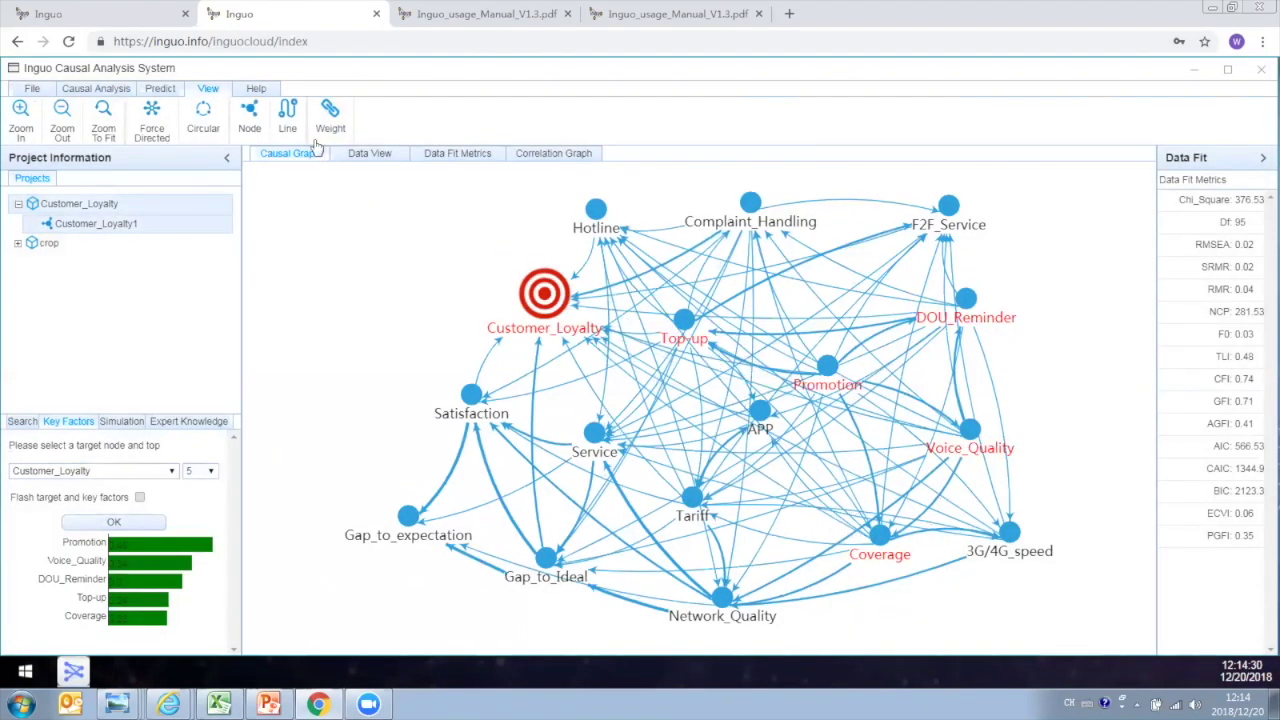
{"action": "left_click", "coordinate": [288, 115]}
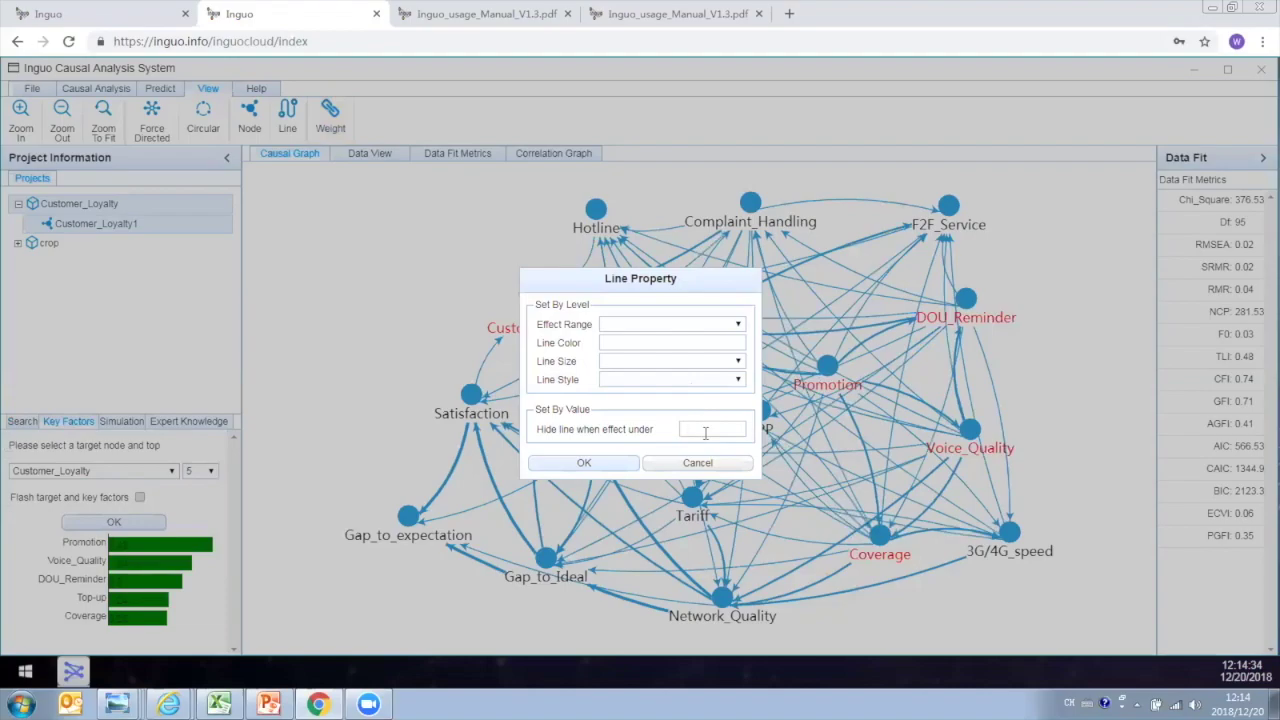
{"action": "left_click", "coordinate": [612, 466]}
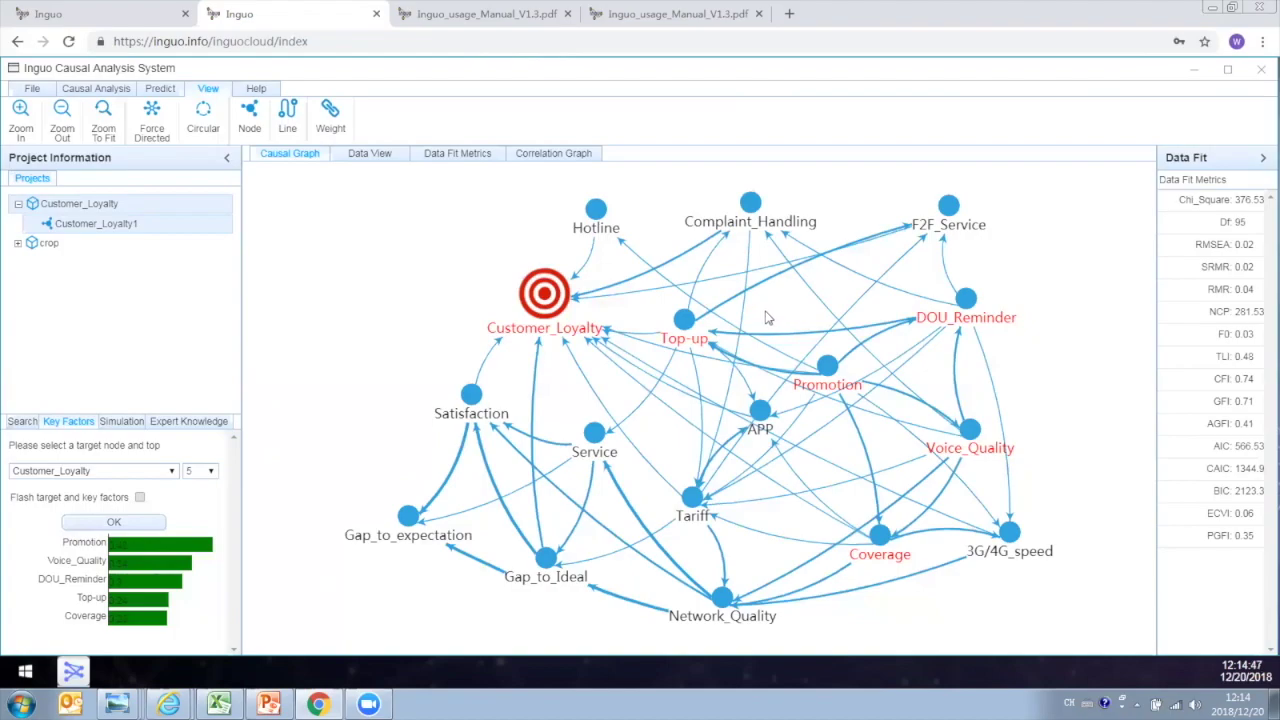
Set up a simulation targeting Customer_Loyalty with option 5, scoring every node.
{"action": "left_click", "coordinate": [135, 424]}
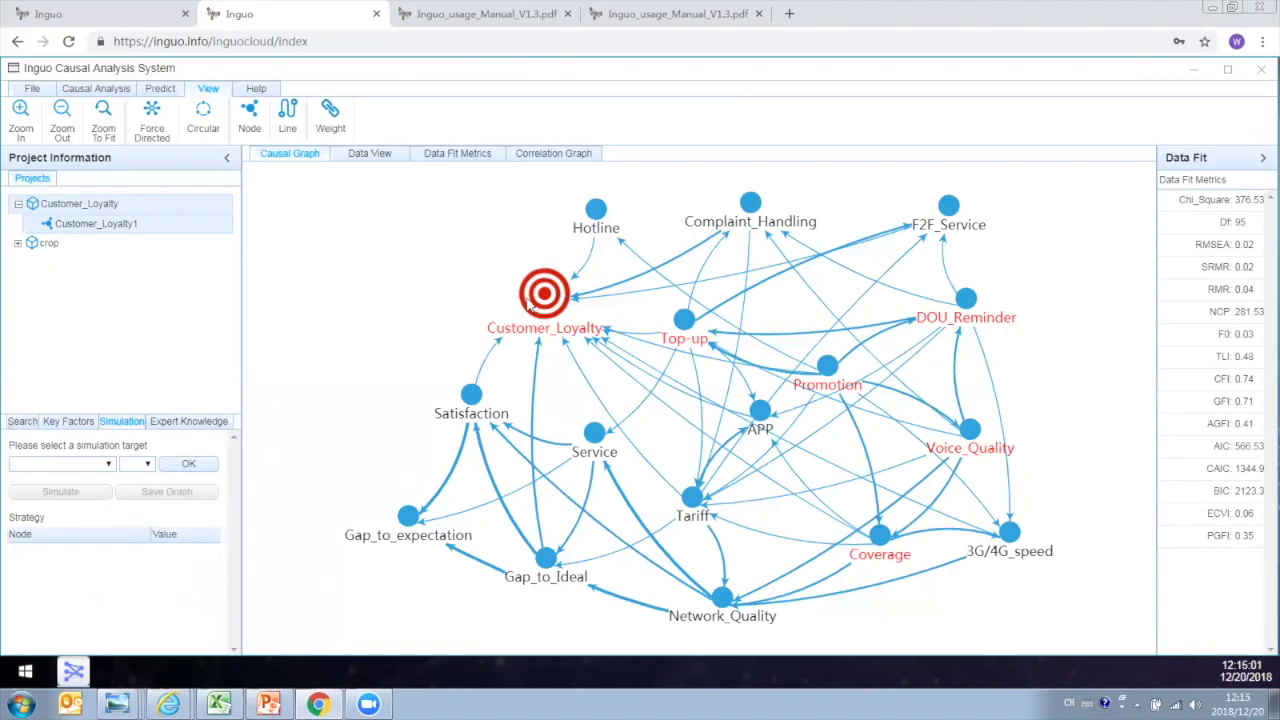
{"action": "left_click", "coordinate": [104, 467]}
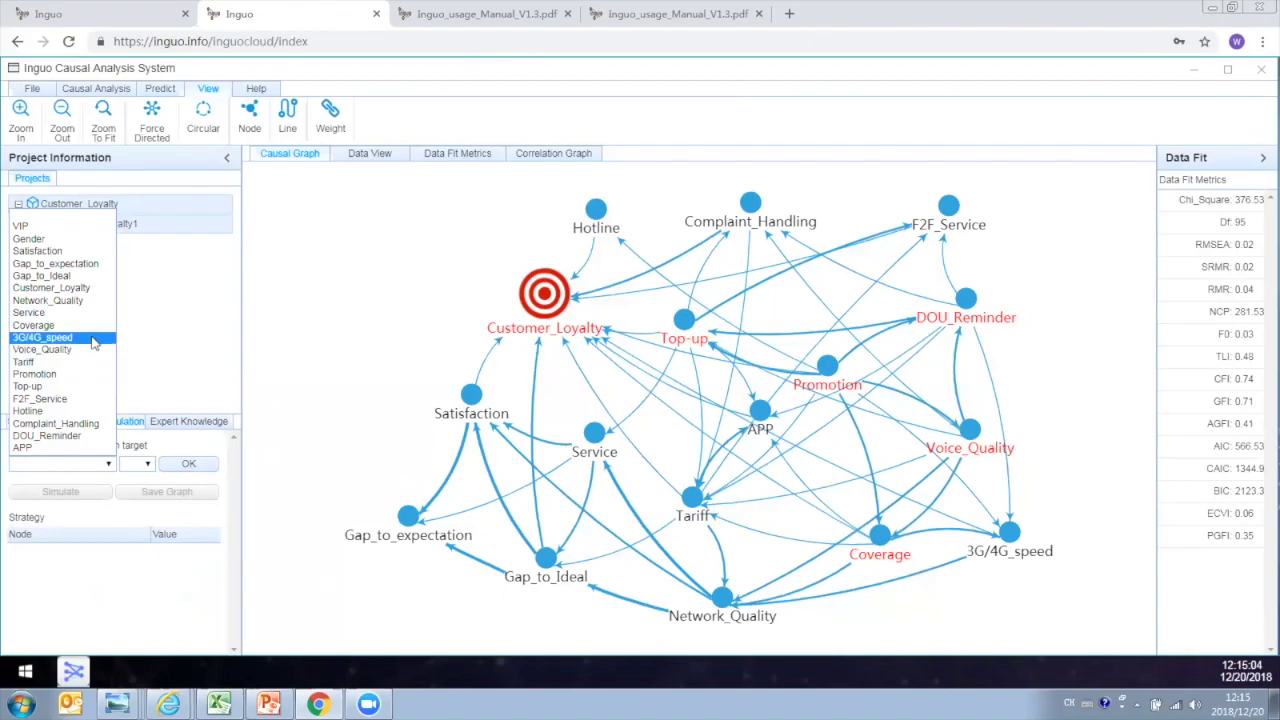
{"action": "left_click", "coordinate": [90, 288]}
{"action": "left_click", "coordinate": [133, 462]}
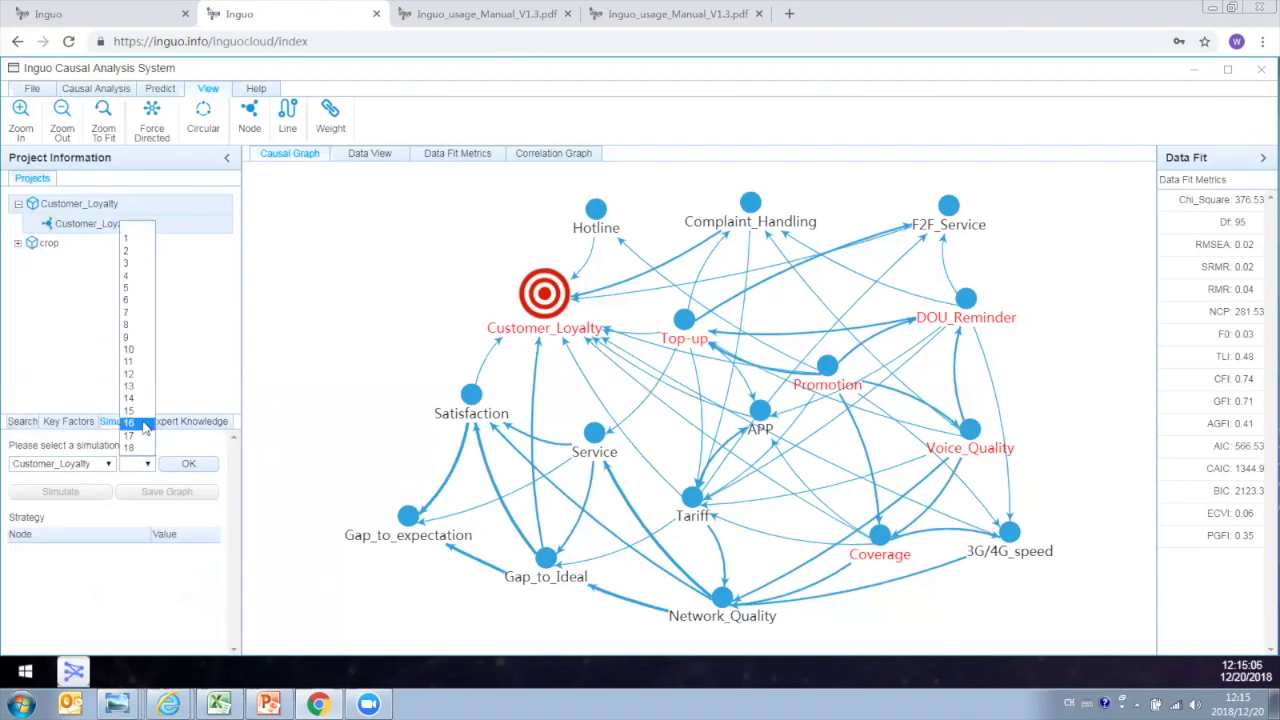
{"action": "left_click", "coordinate": [140, 288]}
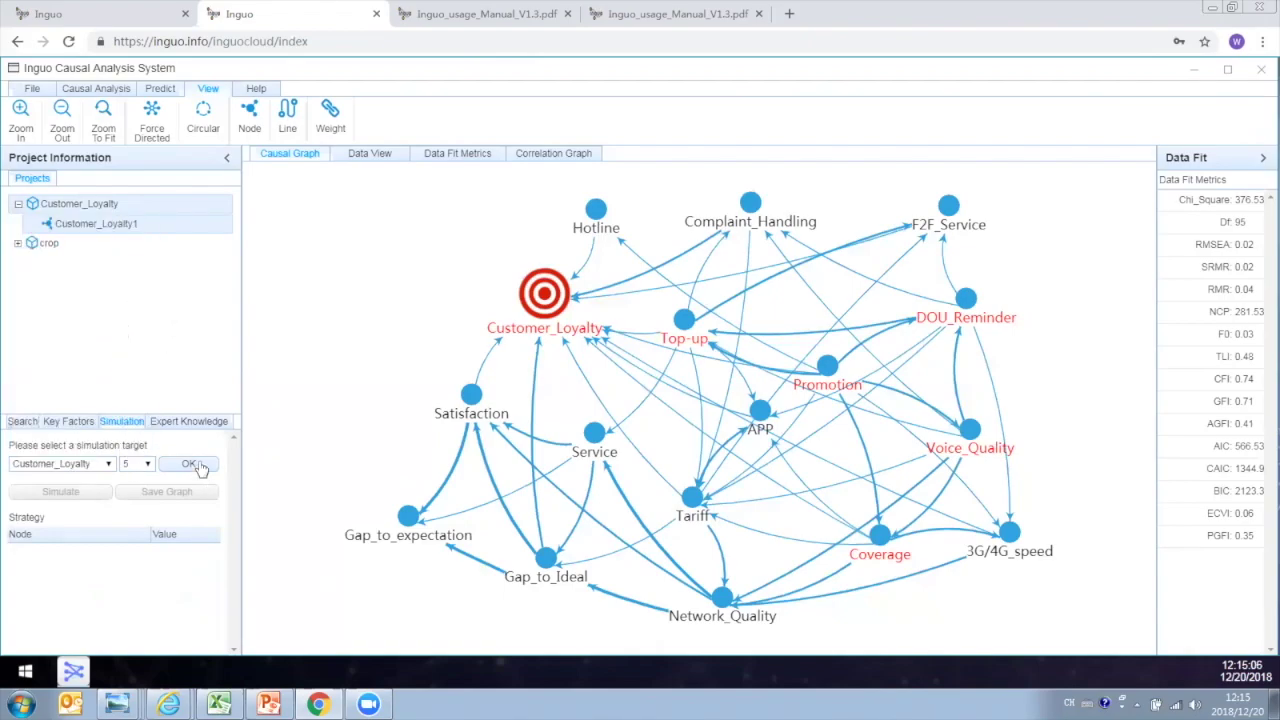
{"action": "left_click", "coordinate": [196, 465]}
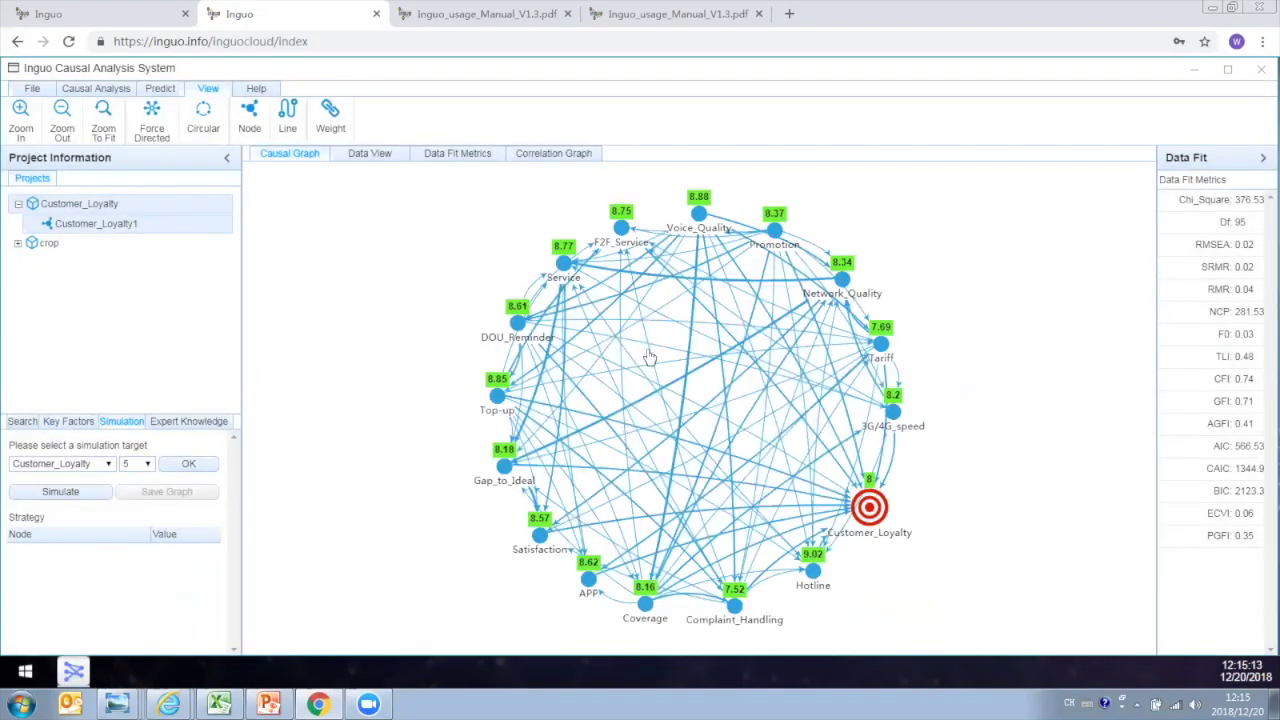
In force-directed layout, change DOU_Reminder from 8.61 to 8.8 and simulate, lifting Customer_Loyalty to 8.08.
{"action": "left_click", "coordinate": [145, 130]}
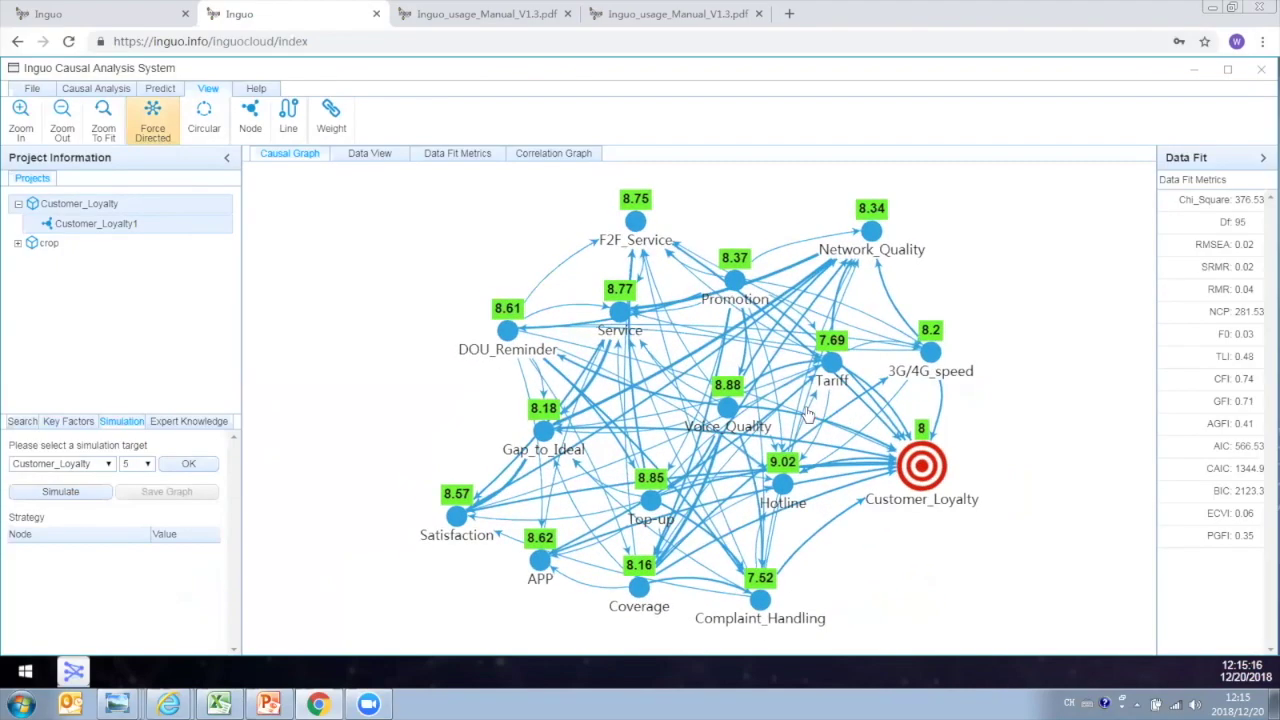
{"action": "double_click", "coordinate": [497, 298]}
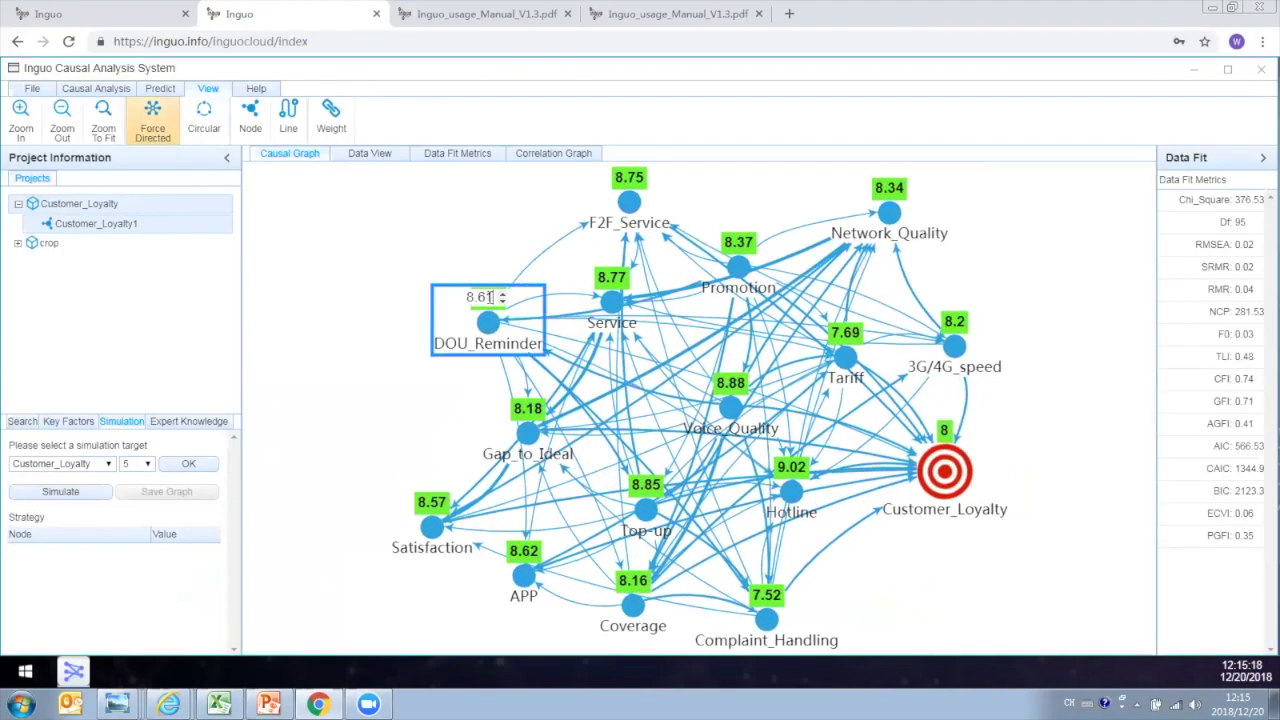
{"action": "double_click", "coordinate": [488, 297]}
{"action": "type", "text": "8.8"}
{"action": "left_click", "coordinate": [388, 381]}
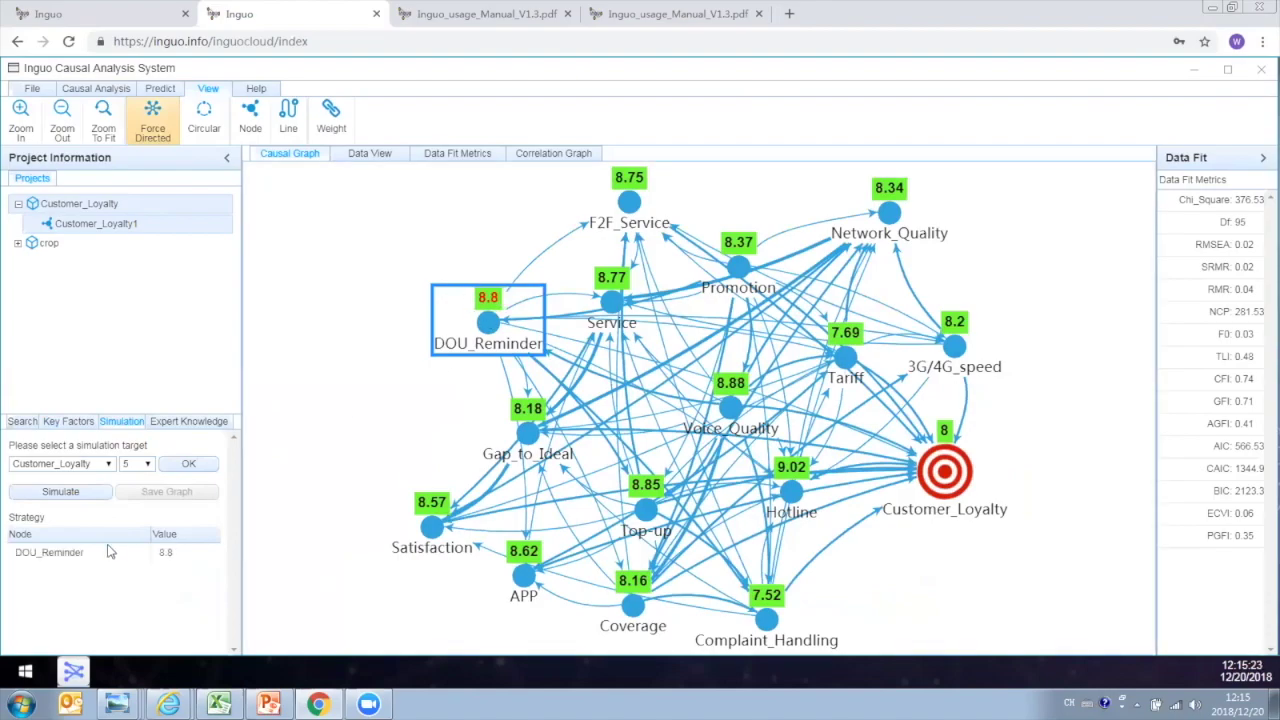
{"action": "left_click", "coordinate": [45, 494]}
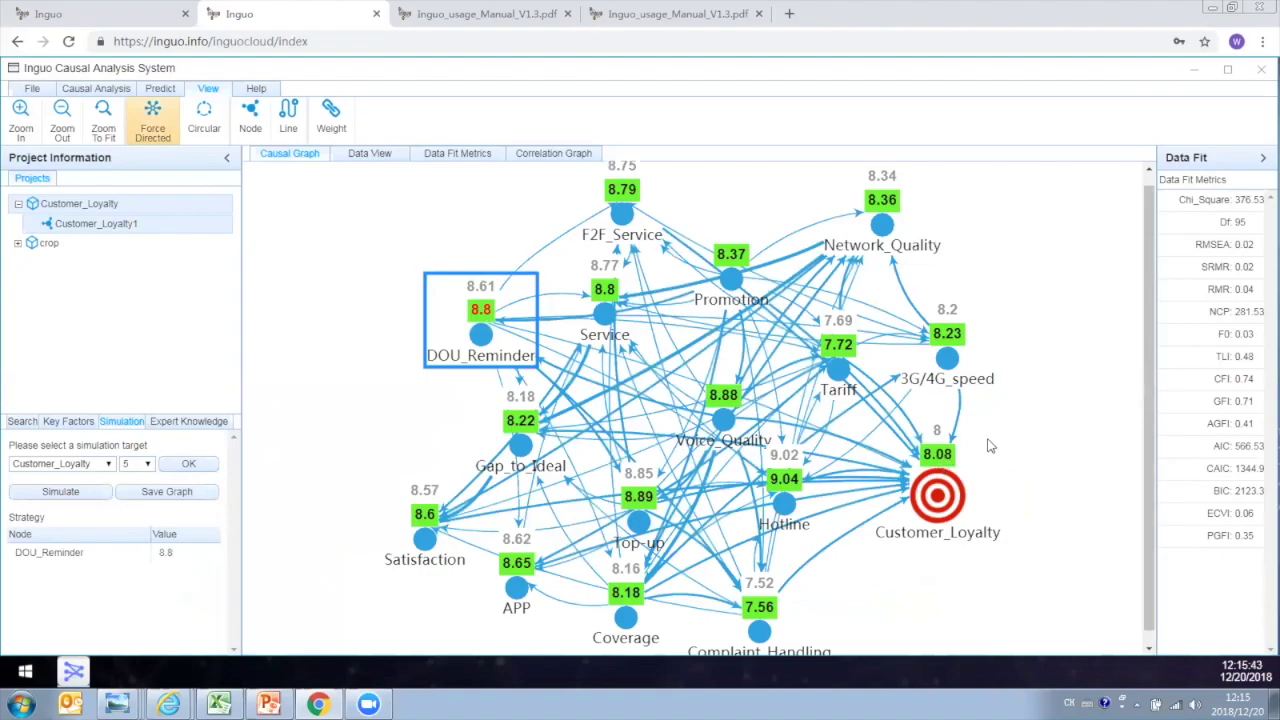
{"action": "left_click", "coordinate": [339, 406]}
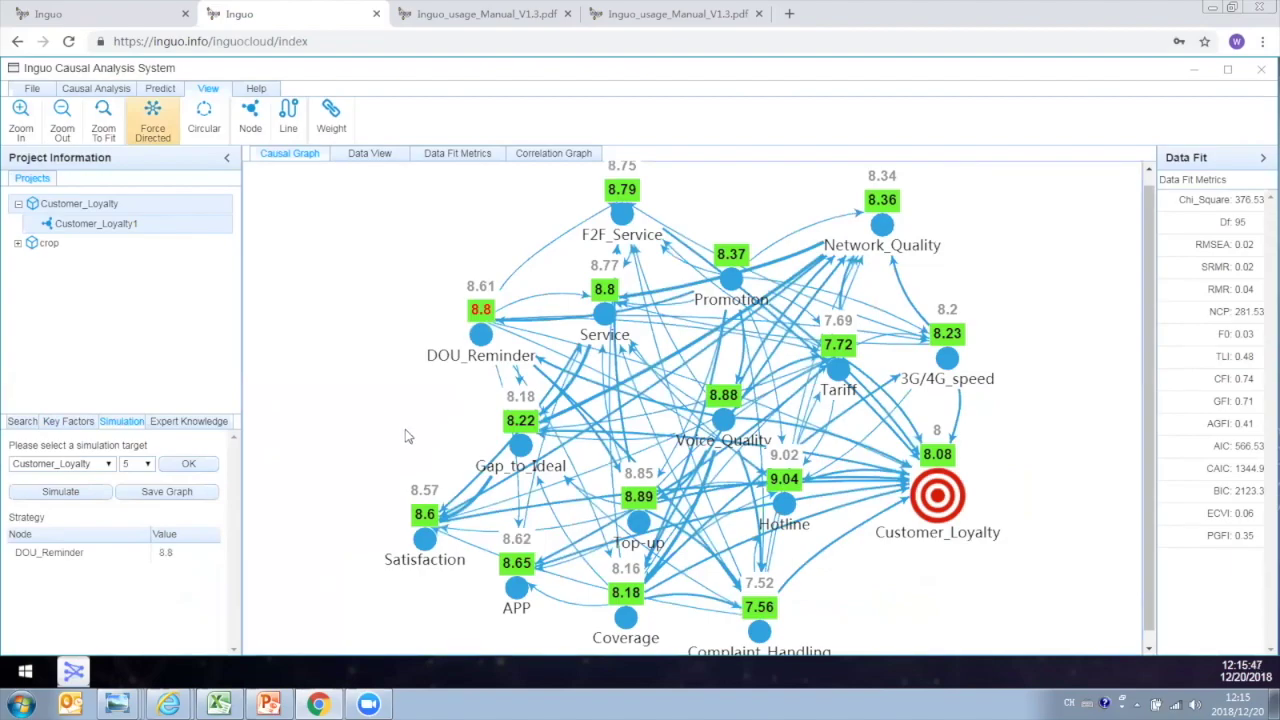
Add the expert rule 'Gap_to_expectation is a direct reason for Customer_Loyalty' and relearn the graph.
{"action": "left_click", "coordinate": [195, 424]}
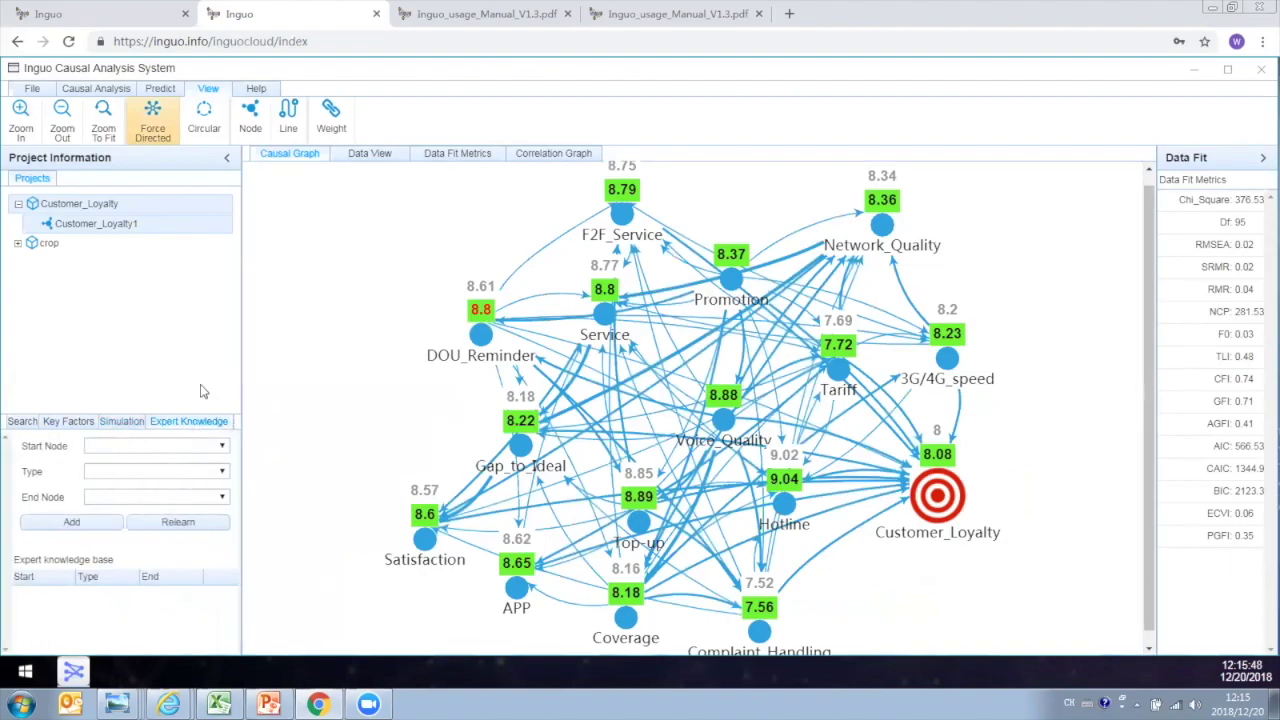
{"action": "left_click", "coordinate": [129, 449]}
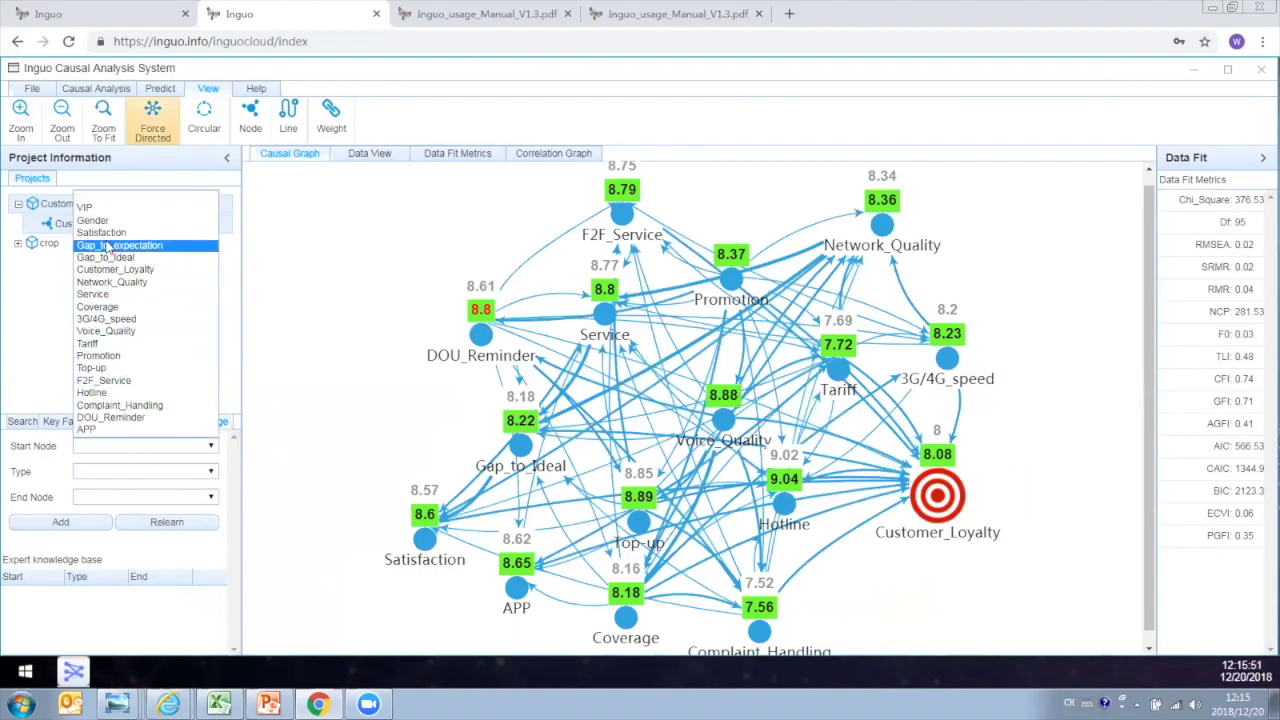
{"action": "left_click", "coordinate": [109, 246]}
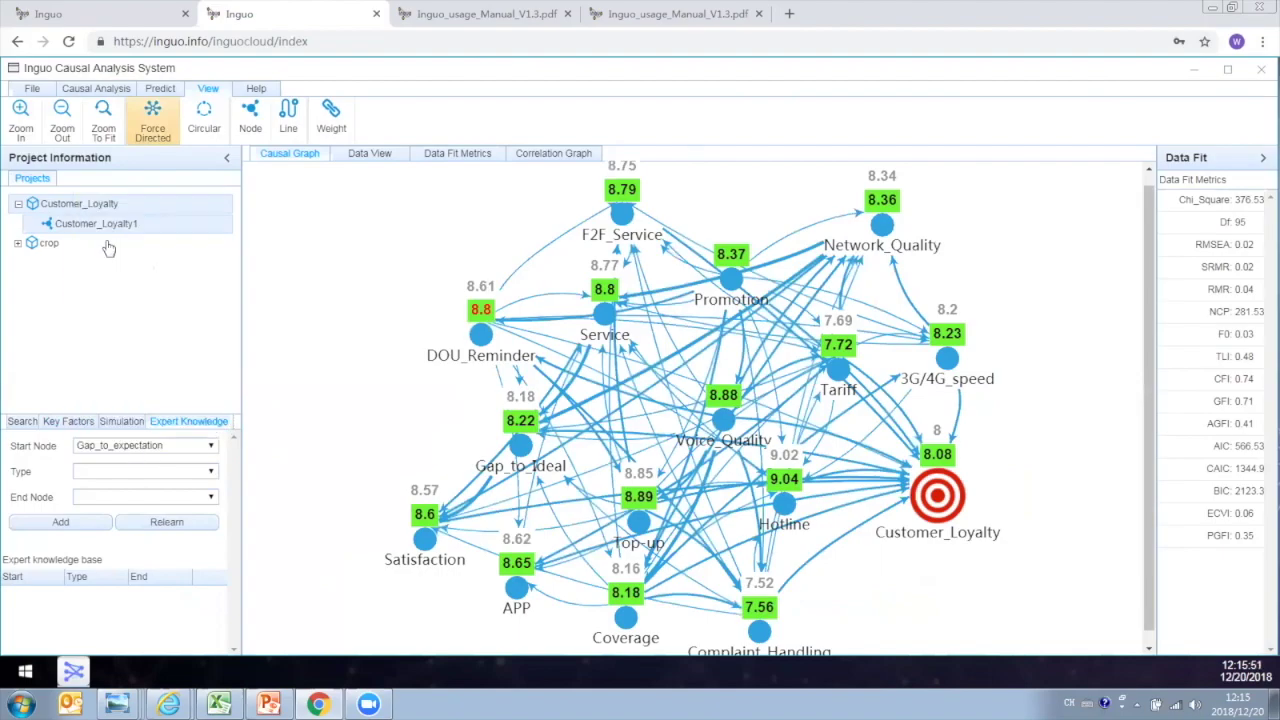
{"action": "left_click", "coordinate": [141, 474]}
{"action": "left_click", "coordinate": [133, 492]}
{"action": "left_click", "coordinate": [127, 497]}
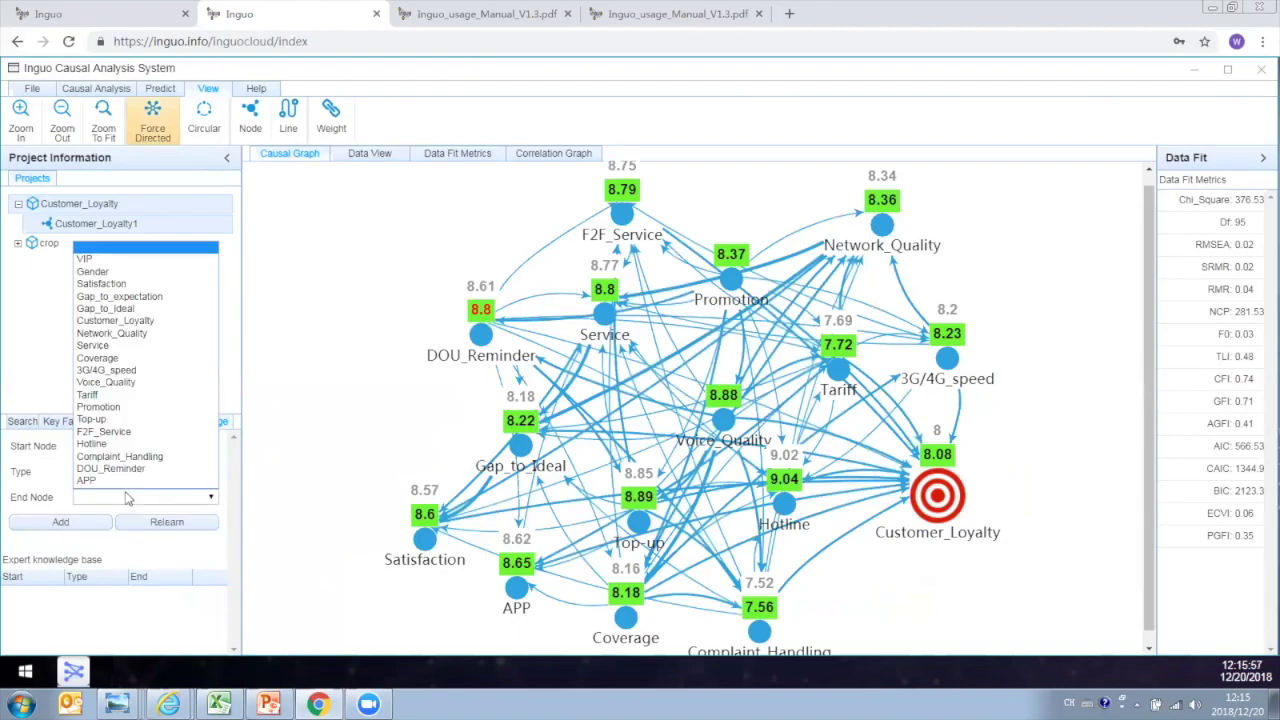
{"action": "left_click", "coordinate": [128, 324]}
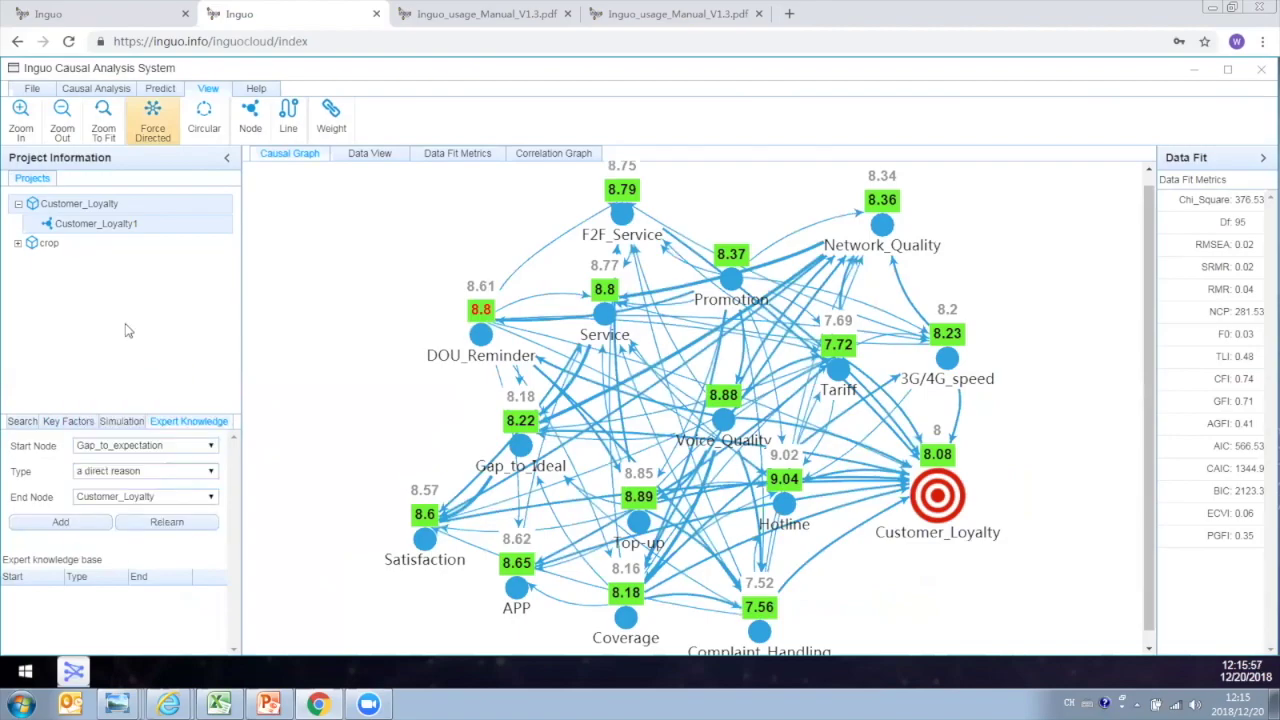
{"action": "left_click", "coordinate": [75, 521]}
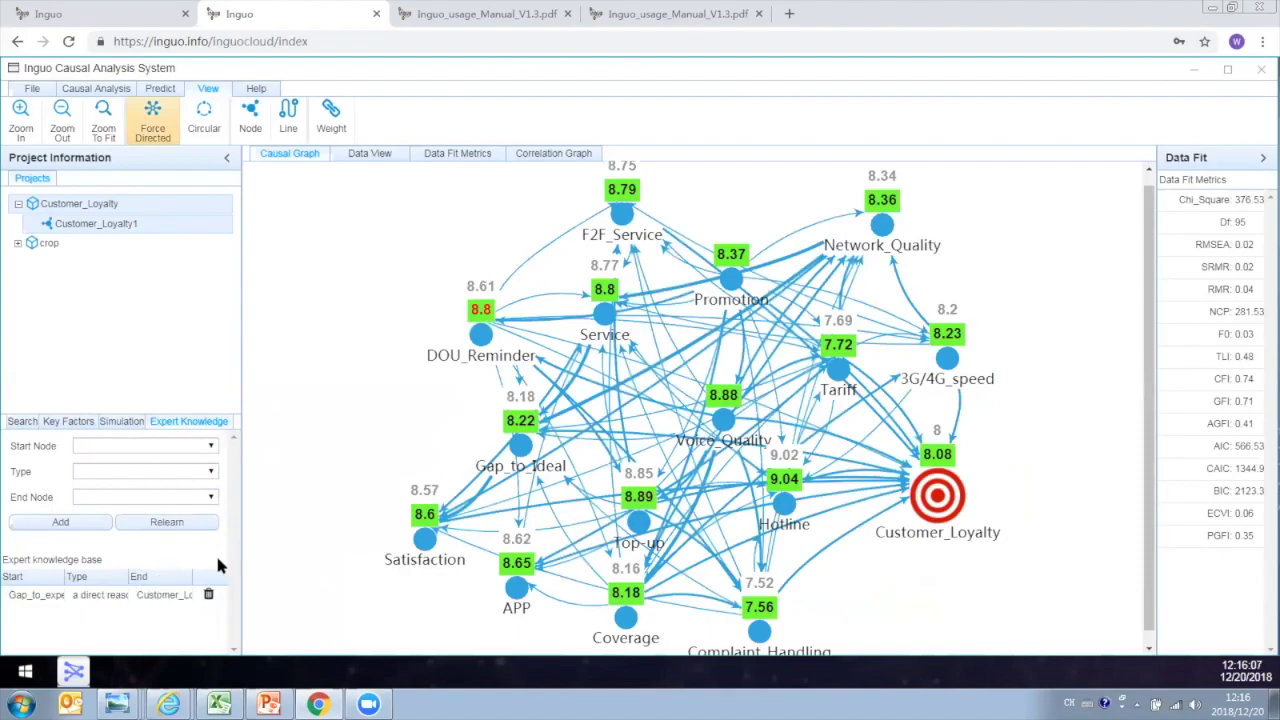
{"action": "left_click", "coordinate": [190, 537]}
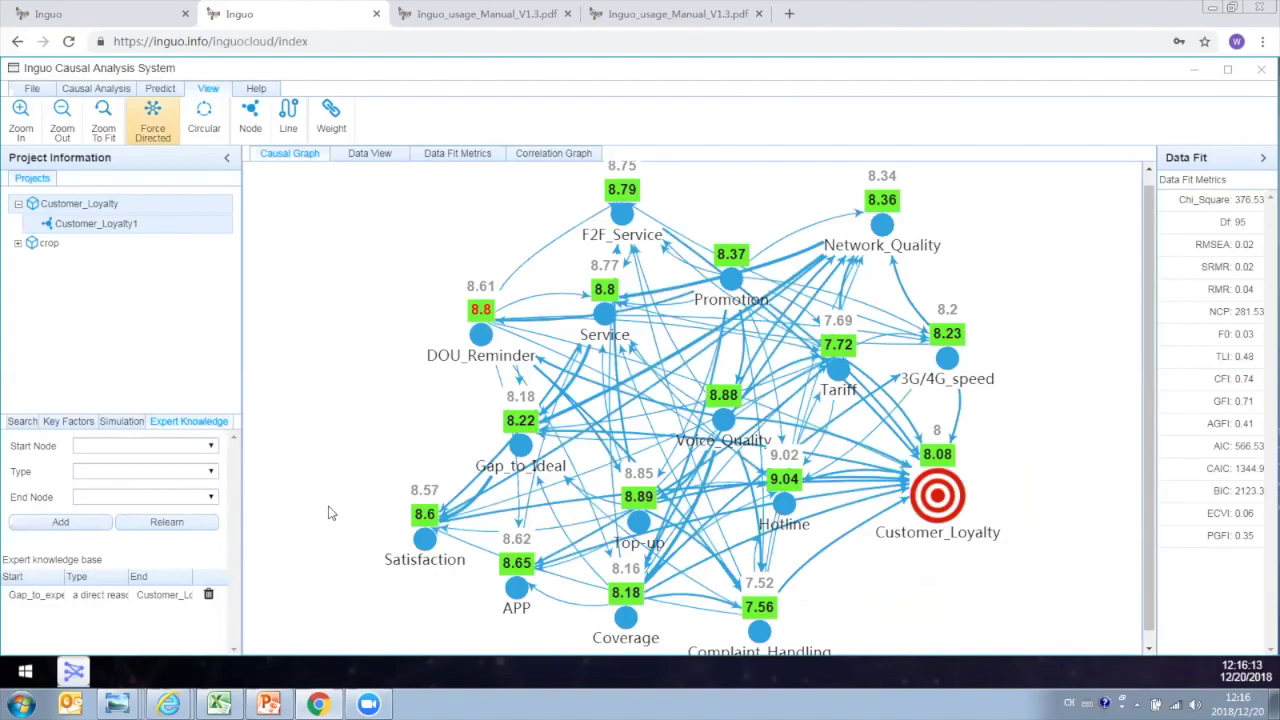
Reload the Customer_Loyalty1 graph, moving Gap_to_expectation onto Satisfaction and 3G/4G_speed onto Coverage.
{"action": "double_click", "coordinate": [153, 232]}
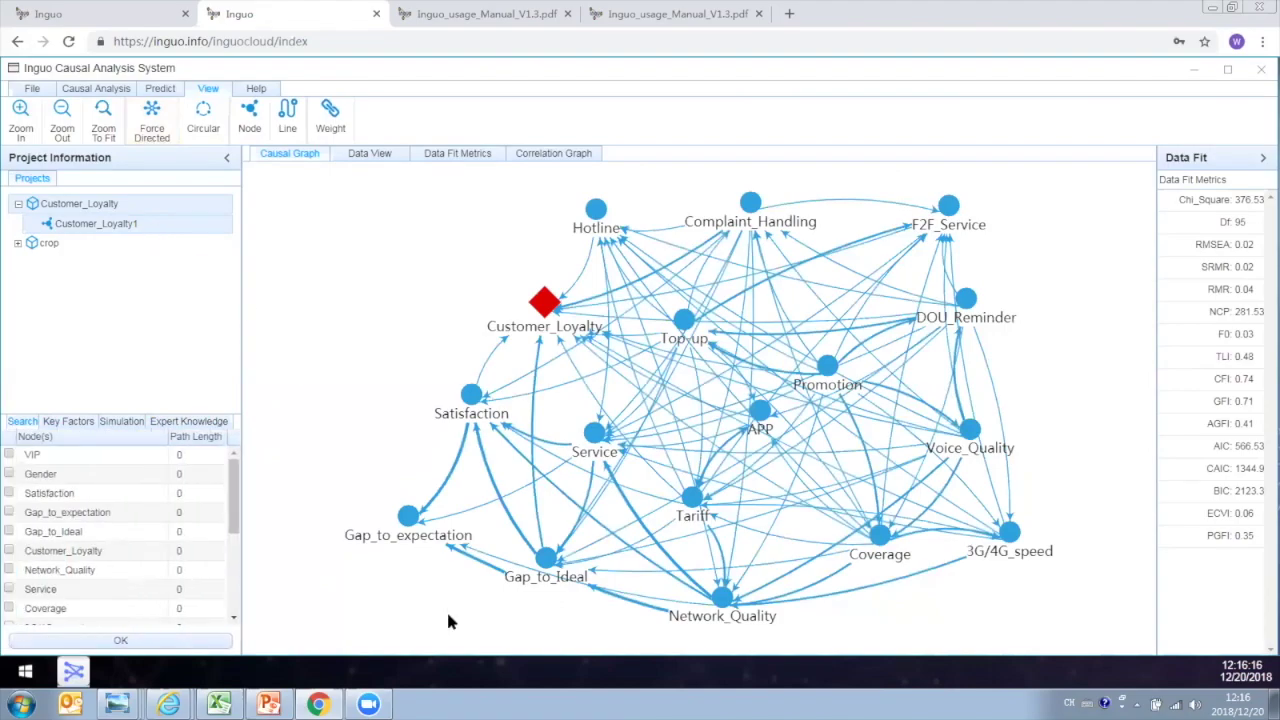
{"action": "mouse_move", "coordinate": [408, 514]}
{"action": "left_mouse_down"}
{"action": "mouse_move", "coordinate": [428, 494]}
{"action": "mouse_move", "coordinate": [414, 456]}
{"action": "mouse_move", "coordinate": [473, 398]}
{"action": "left_mouse_up"}
{"action": "left_click", "coordinate": [426, 492]}
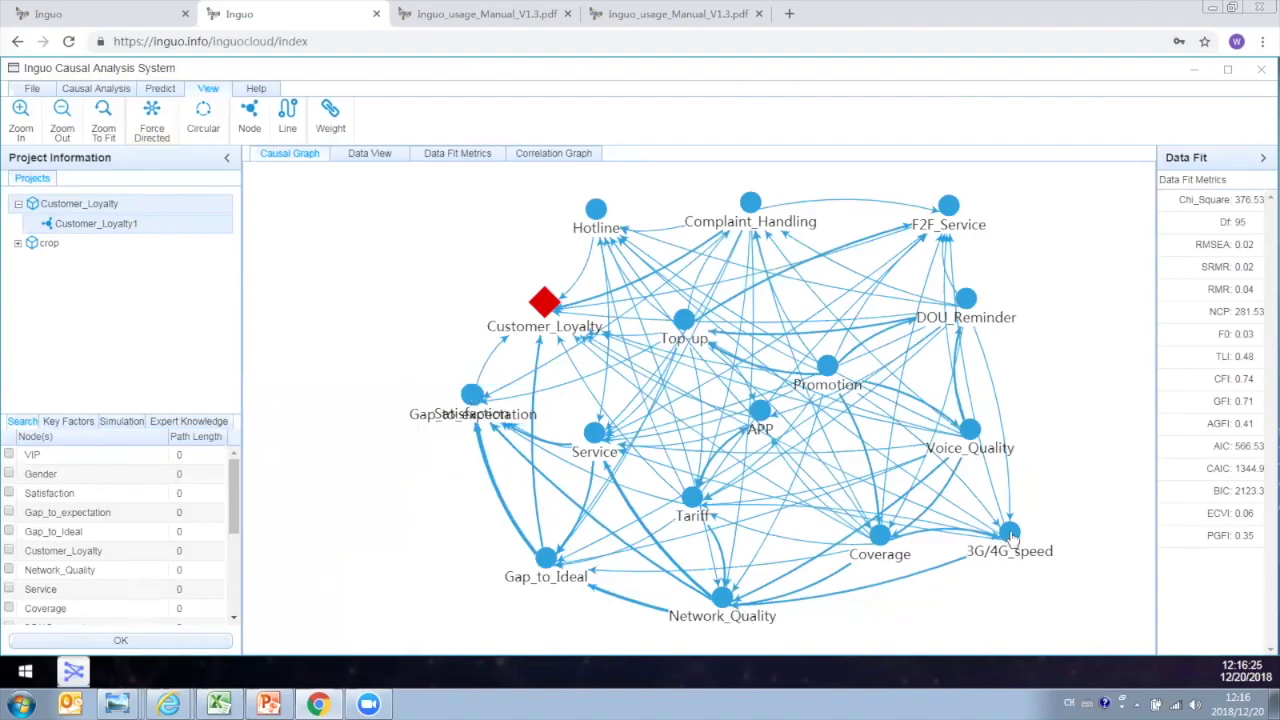
{"action": "left_click_drag", "start_coordinate": [1008, 532], "coordinate": [877, 536]}
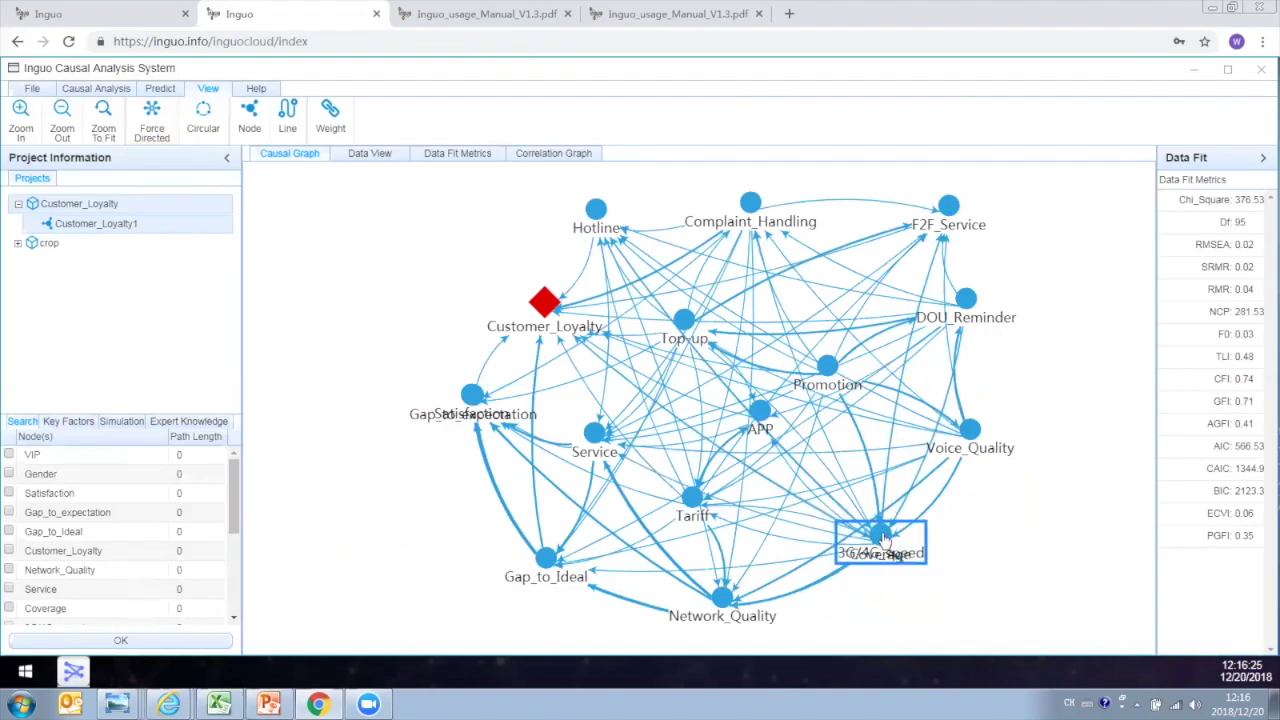
{"action": "left_click", "coordinate": [1011, 526]}
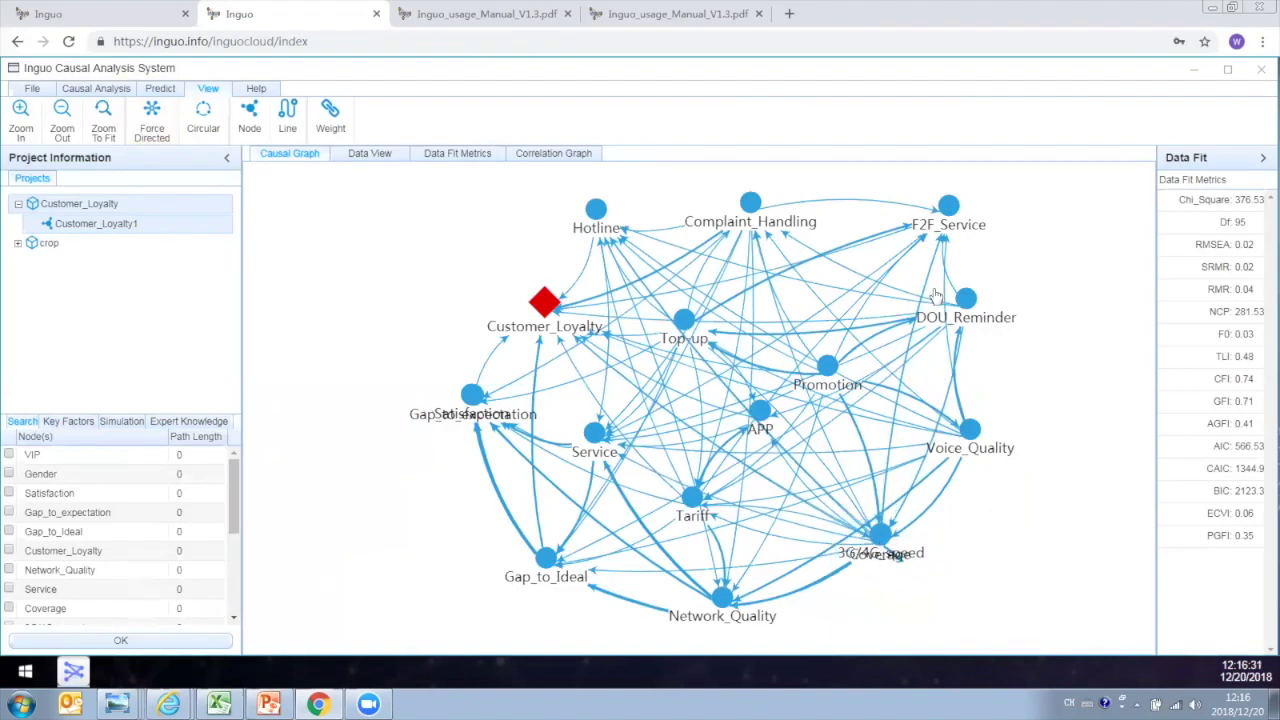
Move F2F_Service onto the DOU_Reminder node and Promotion onto the APP node.
{"action": "left_click_drag", "start_coordinate": [963, 233], "coordinate": [977, 311]}
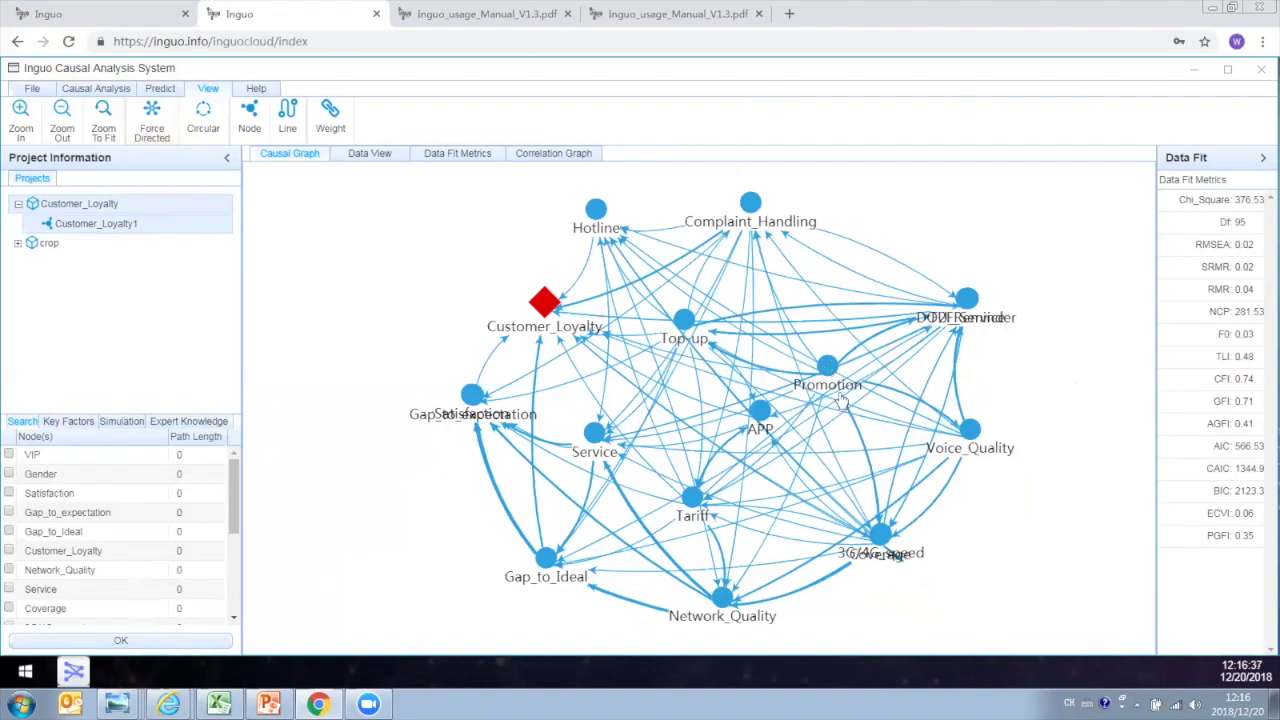
{"action": "left_click_drag", "start_coordinate": [816, 378], "coordinate": [762, 416]}
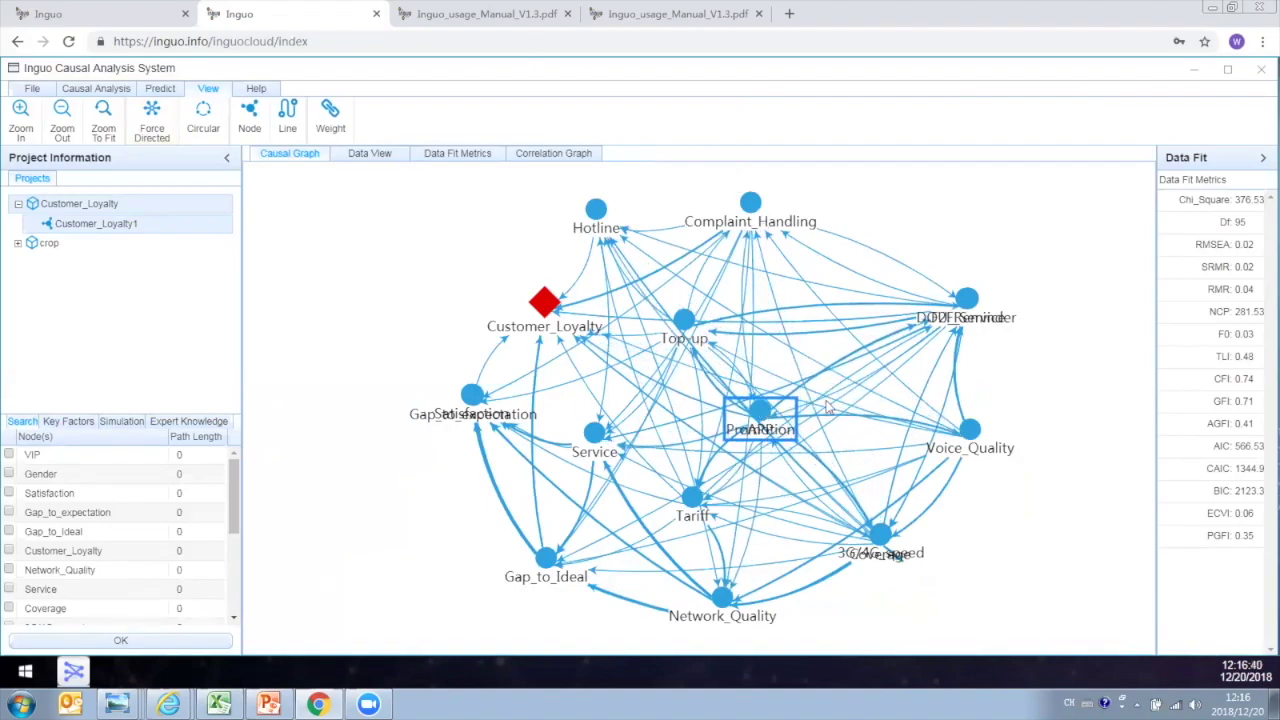
{"action": "left_click", "coordinate": [1105, 362]}
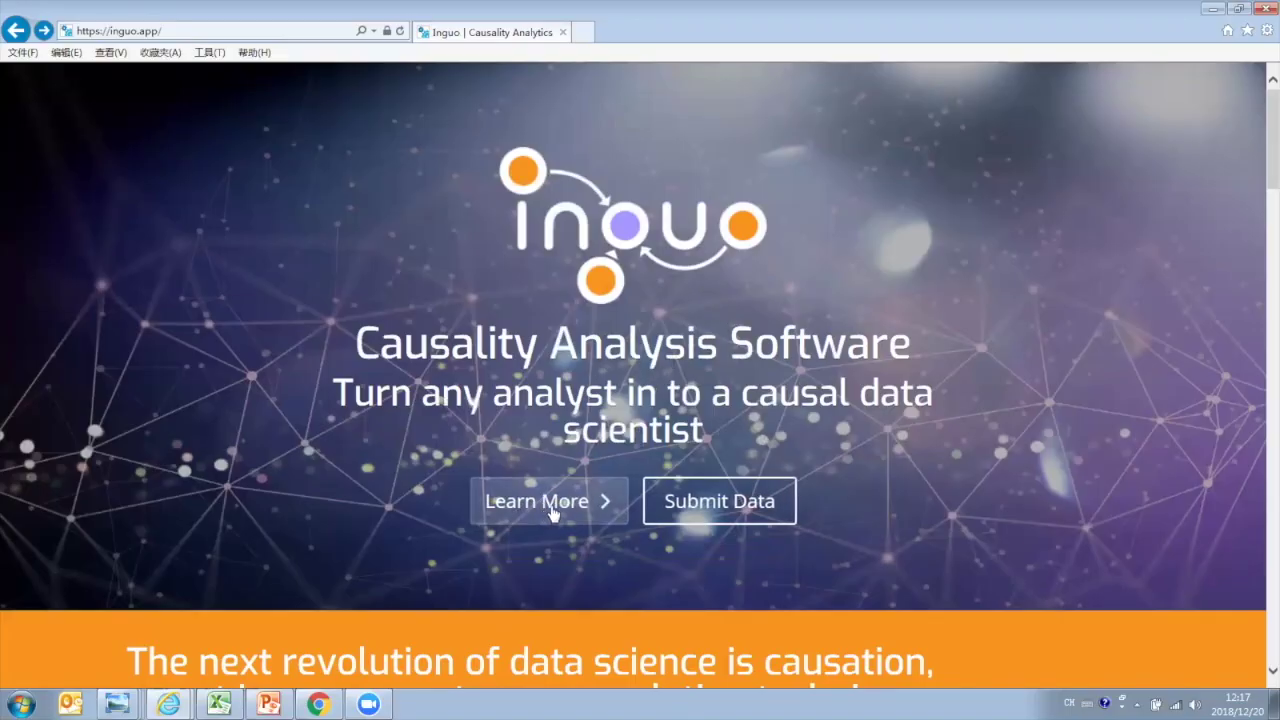
Scroll the inguo.app homepage down to the Markets section.
{"action": "left_click", "coordinate": [546, 512]}
{"action": "scroll", "coordinate": [590, 405], "scroll_direction": "down", "scroll_amount": 10}
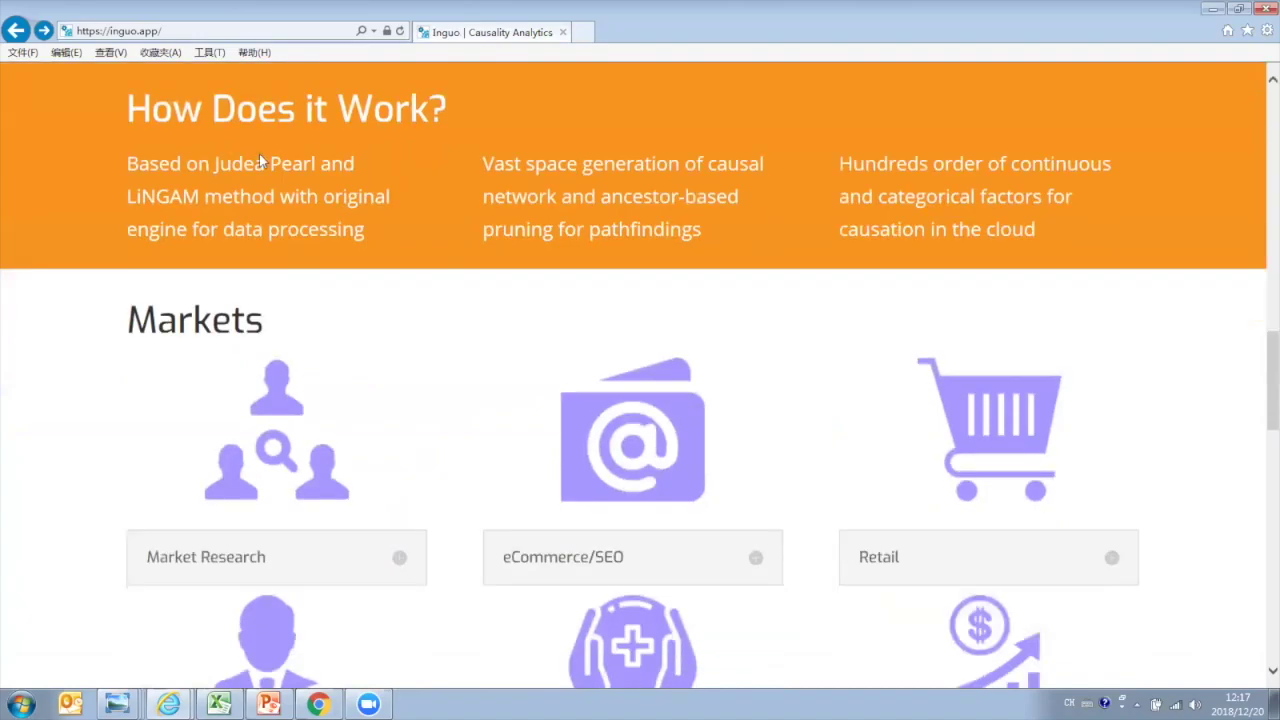
{"action": "scroll", "coordinate": [383, 371], "scroll_direction": "down", "scroll_amount": 2}
Expand the Market Research, eCommerce/SEO and Retail descriptions, then go back to the page top.
{"action": "left_click", "coordinate": [272, 375]}
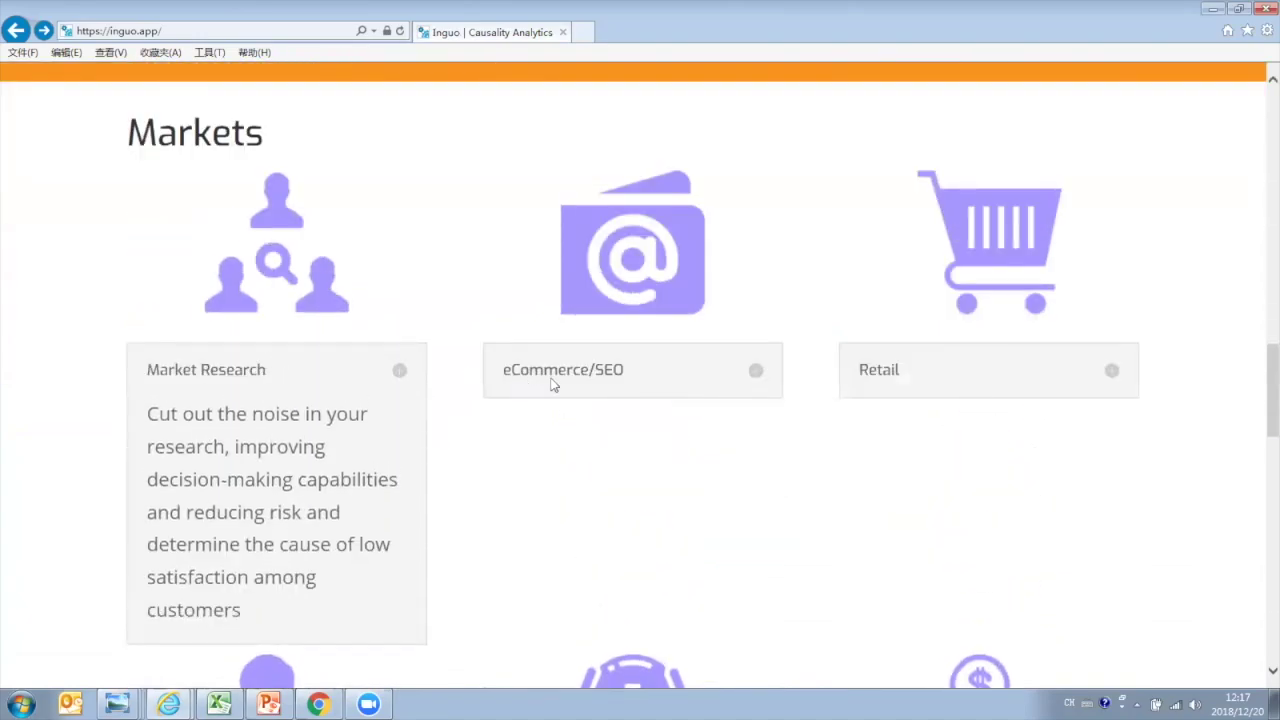
{"action": "left_click", "coordinate": [558, 376]}
{"action": "left_click", "coordinate": [880, 385]}
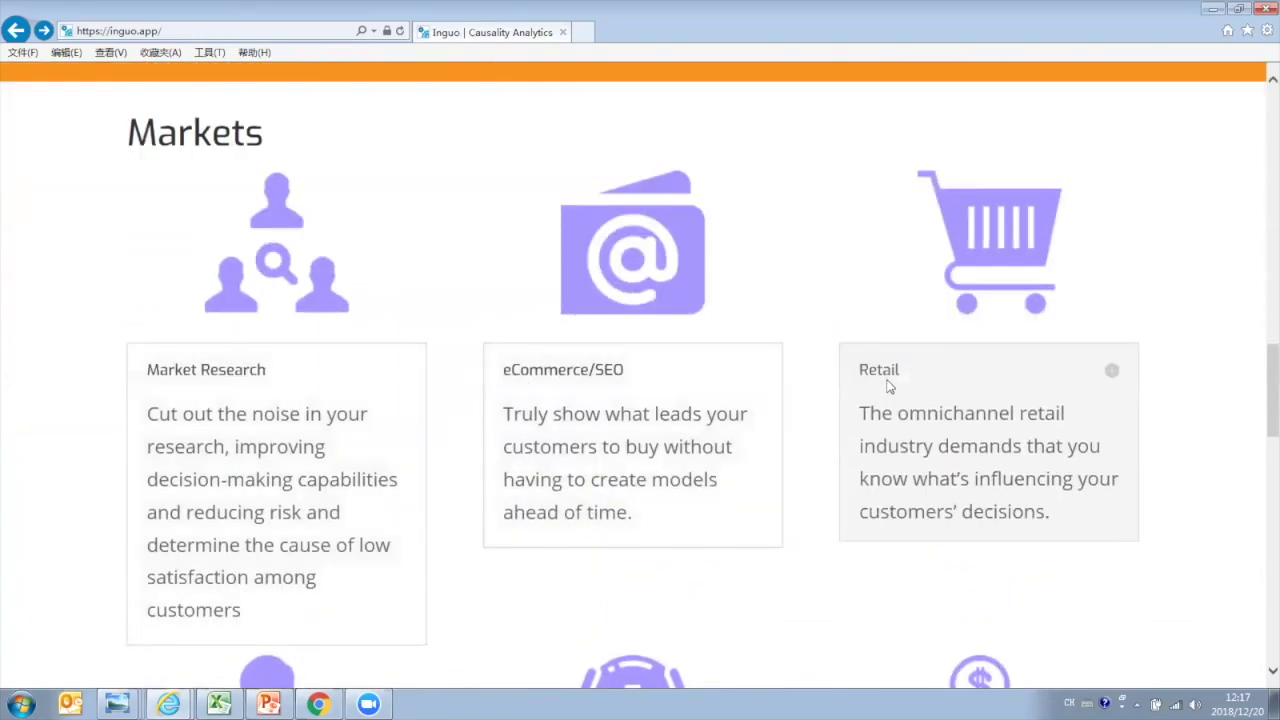
{"action": "left_click_drag", "start_coordinate": [1259, 410], "coordinate": [1258, 90]}
{"action": "left_click", "coordinate": [180, 32]}
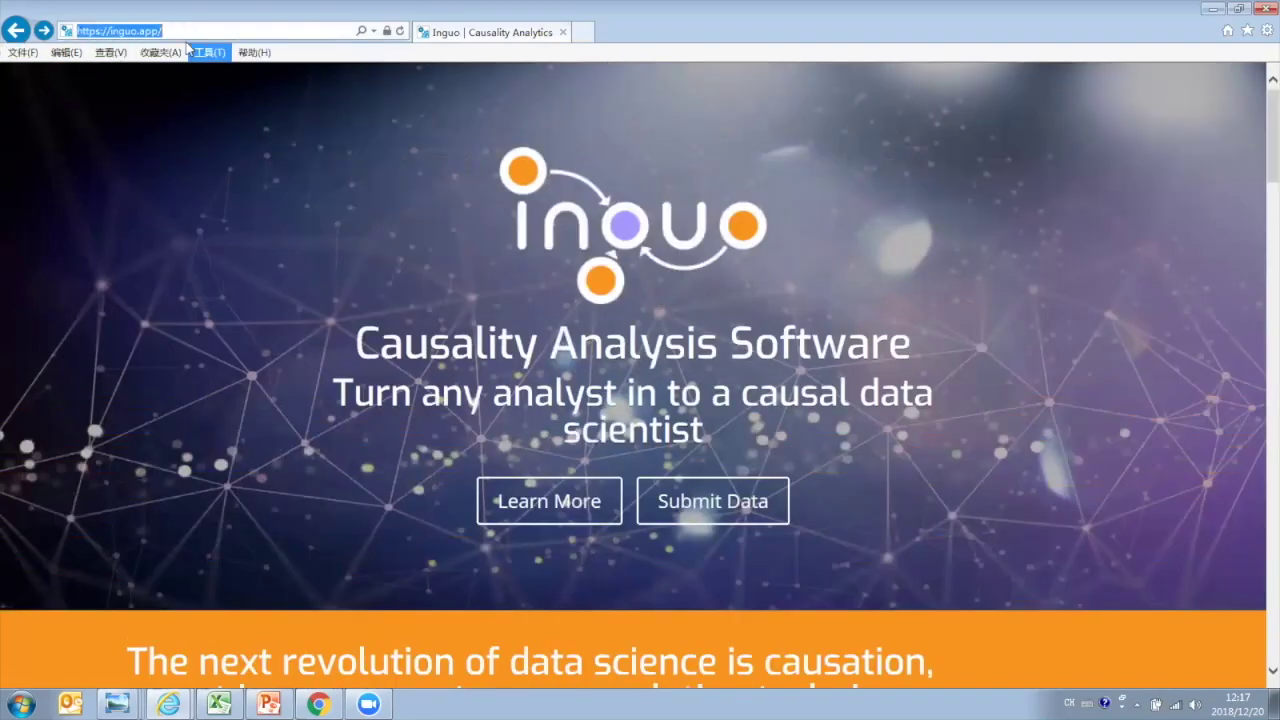